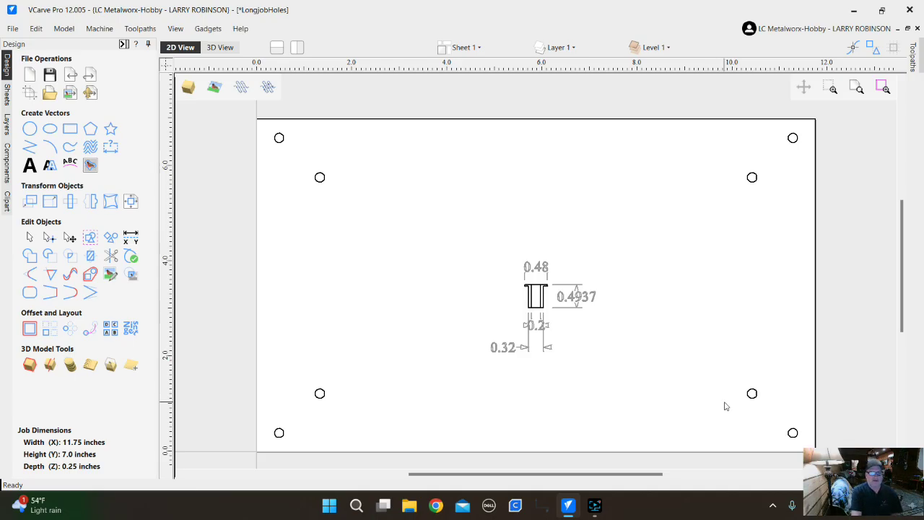
# Preview the plate in 3D, tilt it at an angle, then snap back to the TOP view and zoom
pyautogui.scroll(-2, 581, 339)
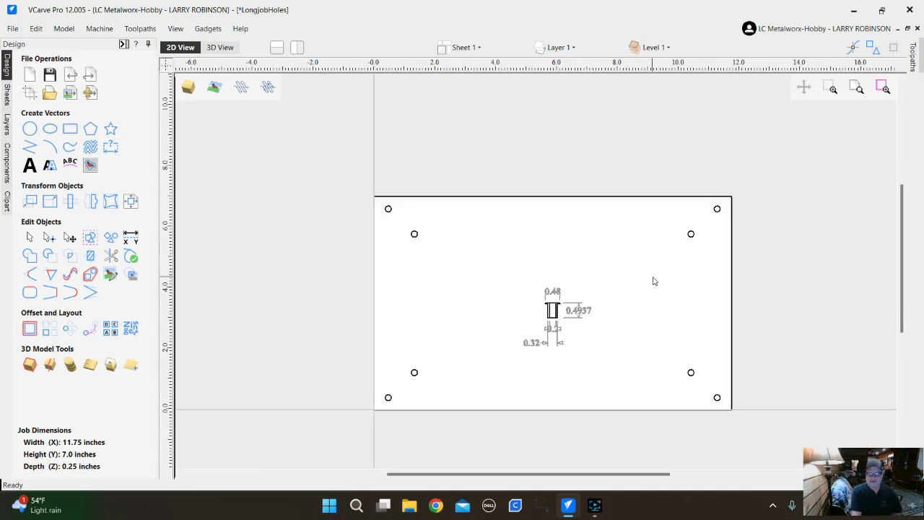
pyautogui.scroll(1, 706, 309)
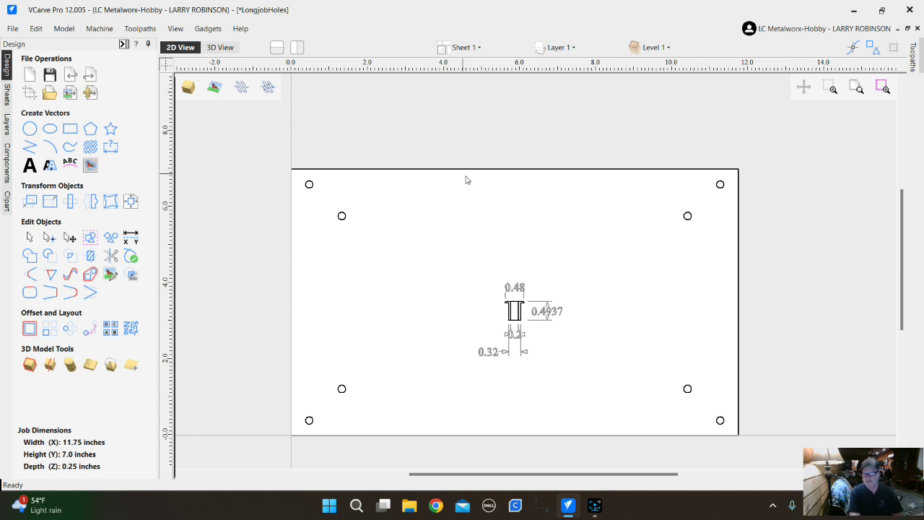
pyautogui.scroll(-1, 466, 180)
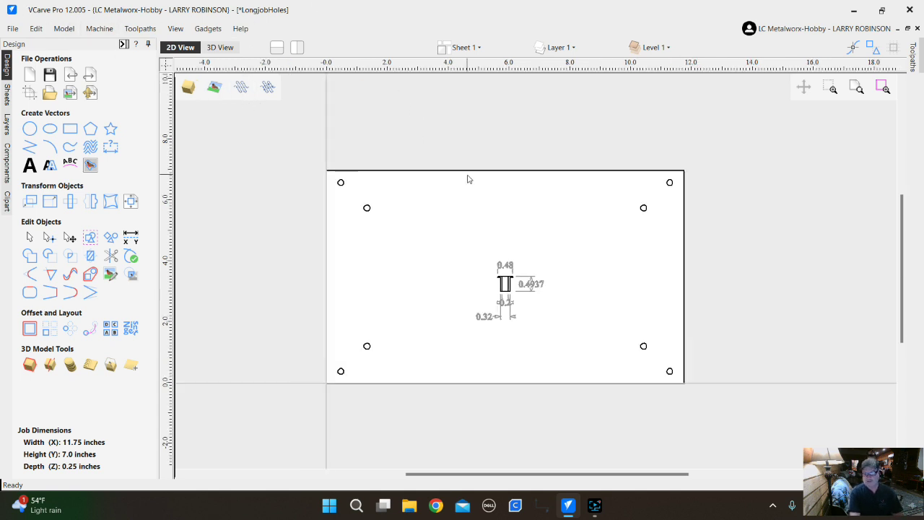
pyautogui.click(216, 49)
pyautogui.scroll(-3, 653, 263)
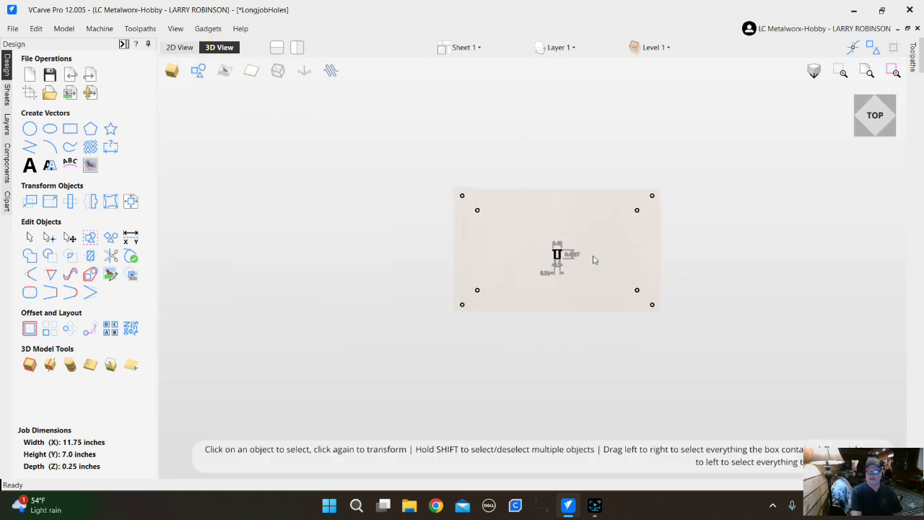
pyautogui.scroll(2, 585, 259)
pyautogui.moveTo(530, 283); pyautogui.dragTo(579, 297)
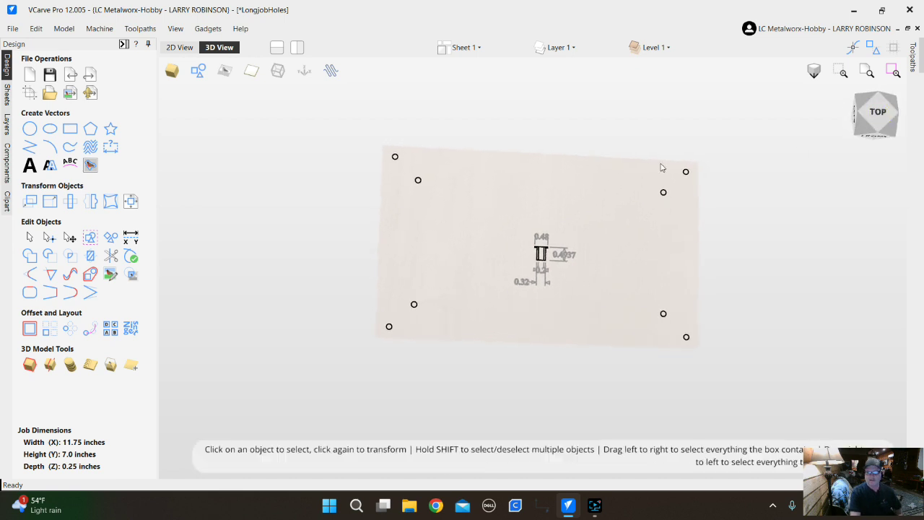
pyautogui.click(876, 113)
pyautogui.scroll(-5, 369, 183)
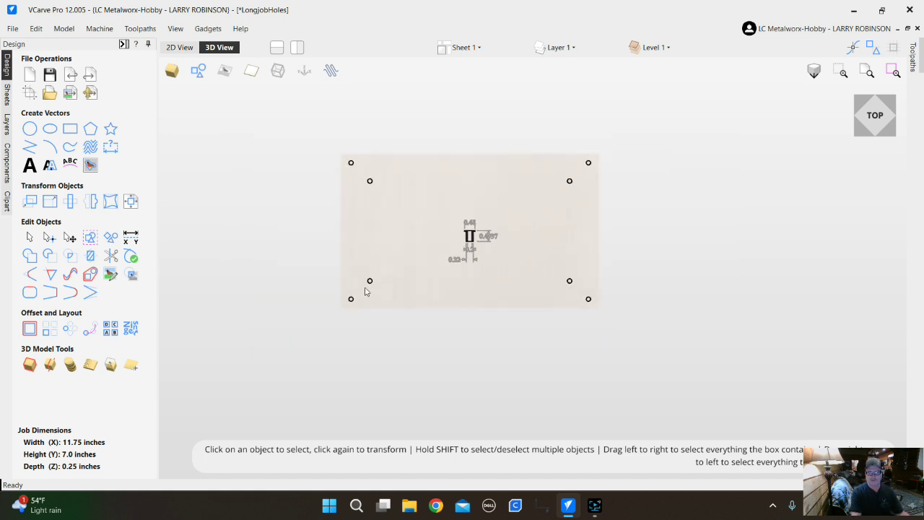
pyautogui.scroll(3, 606, 175)
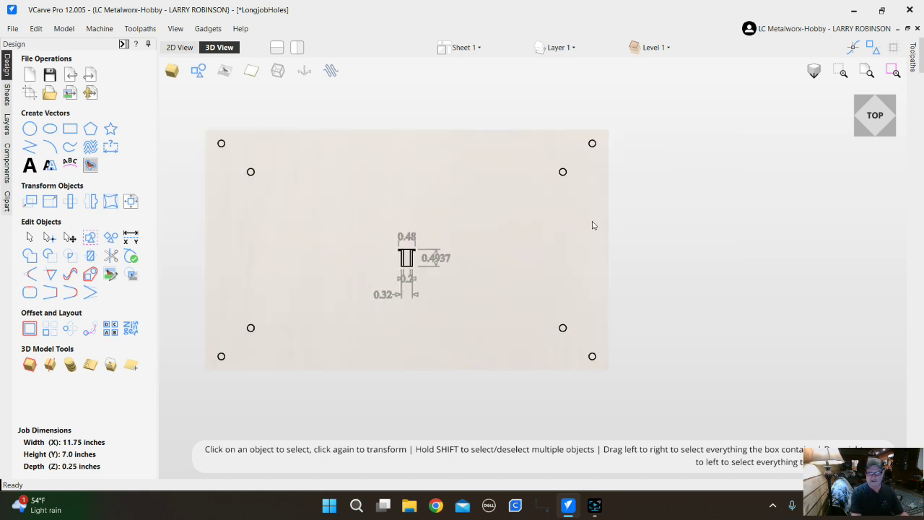
pyautogui.scroll(1, 390, 297)
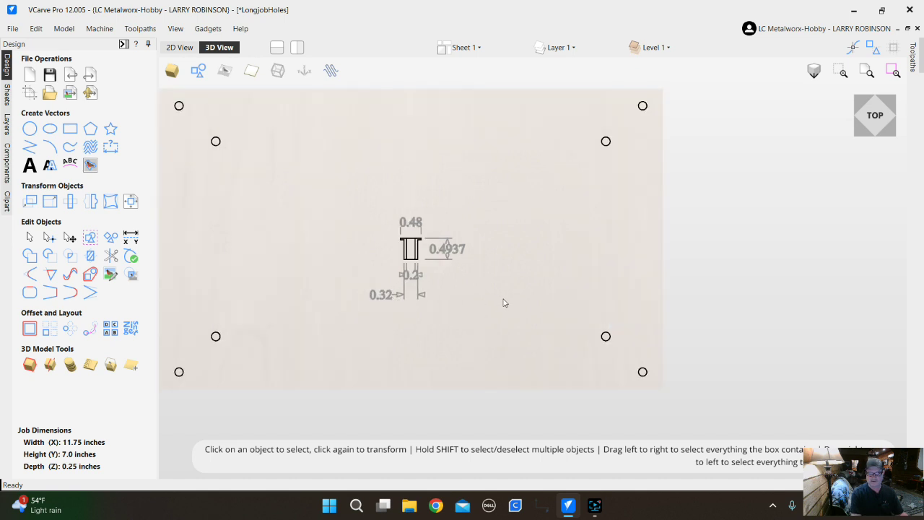
pyautogui.scroll(-1, 504, 303)
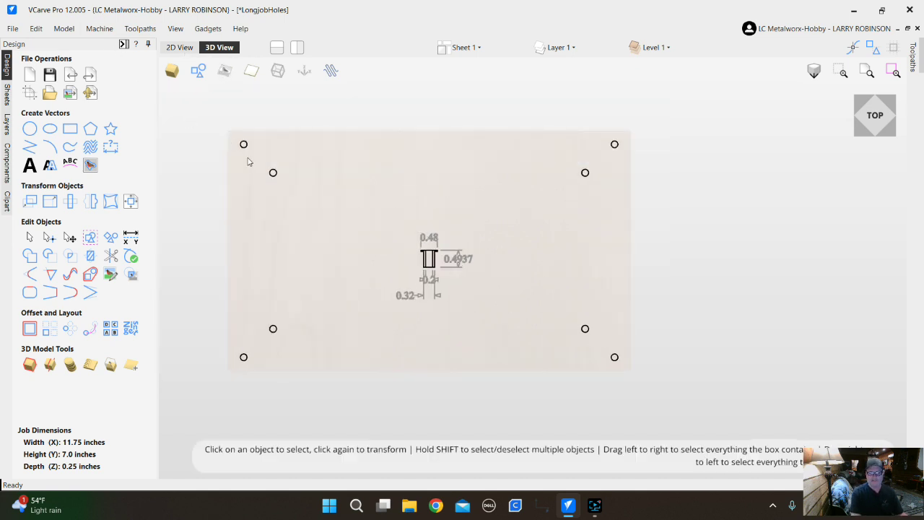
pyautogui.scroll(5, 406, 299)
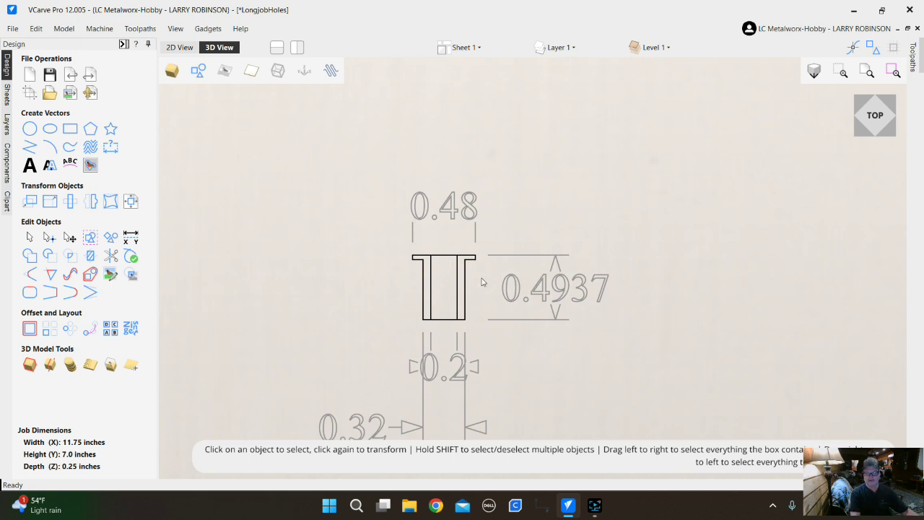
pyautogui.scroll(-3, 491, 276)
# Delete the 0.4937, 0.2, 0.32 and 0.48 dimensions from the T-shaped slot
pyautogui.click(520, 276)
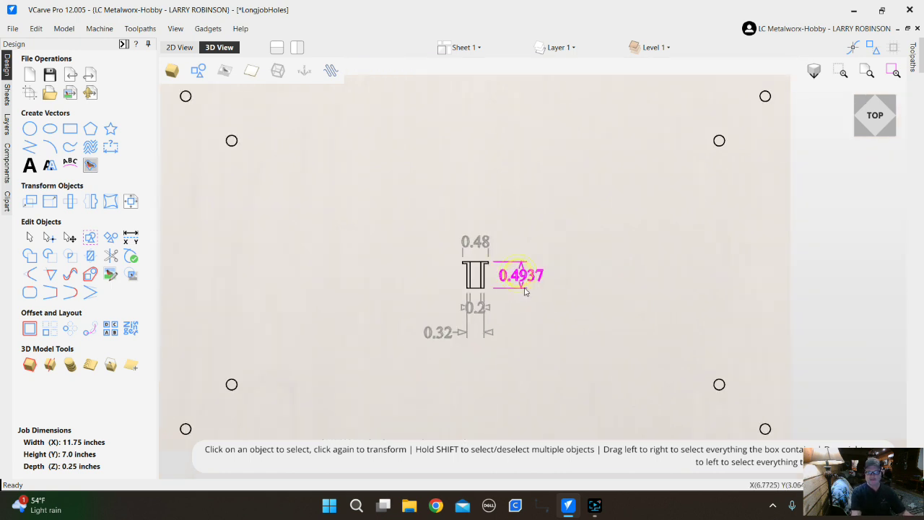
pyautogui.press('Delete')
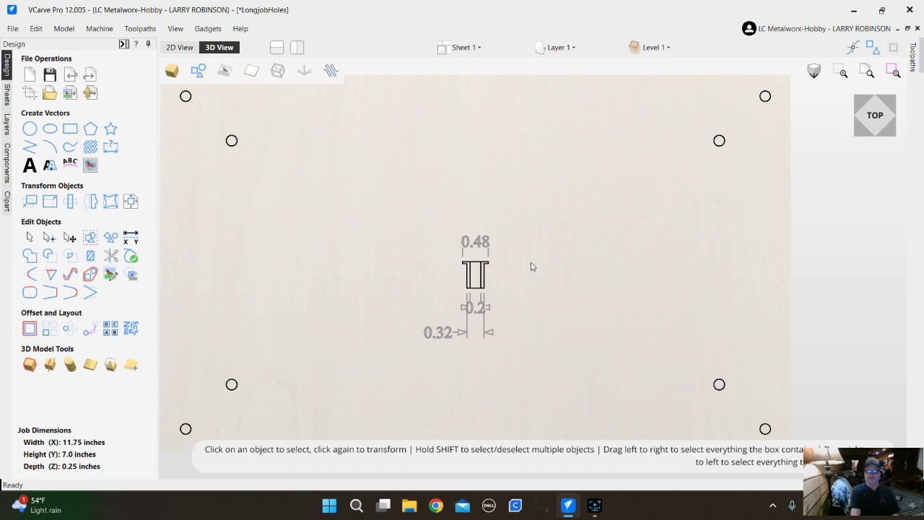
pyautogui.click(477, 312)
pyautogui.press('Delete')
pyautogui.click(484, 305)
pyautogui.press('Delete')
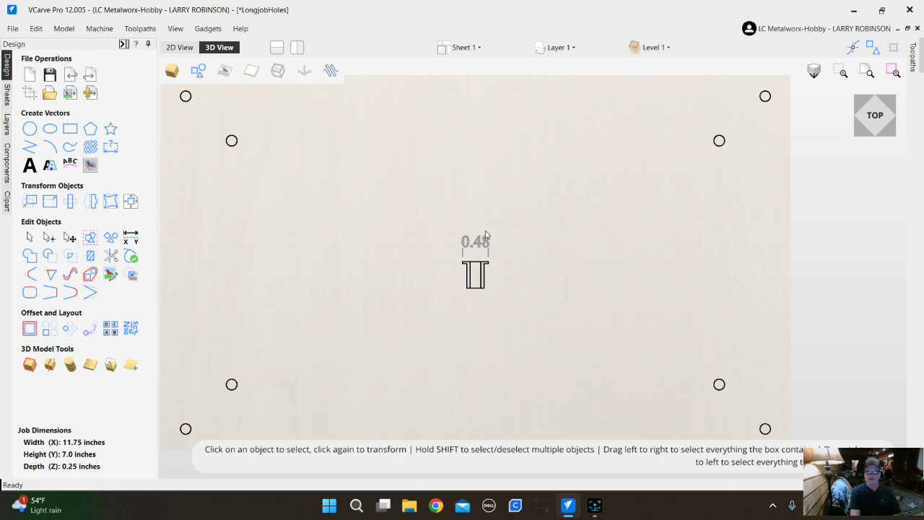
pyautogui.click(485, 236)
pyautogui.press('Delete')
pyautogui.scroll(3, 477, 293)
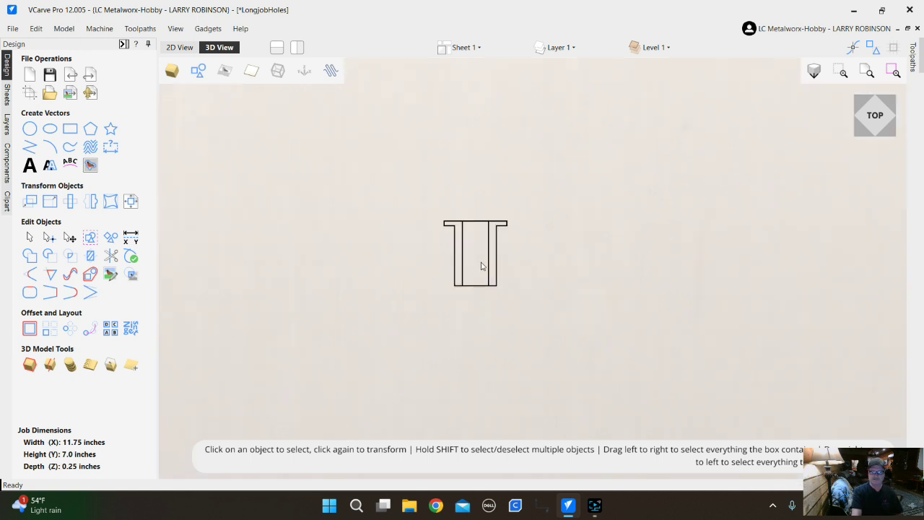
pyautogui.scroll(3, 478, 236)
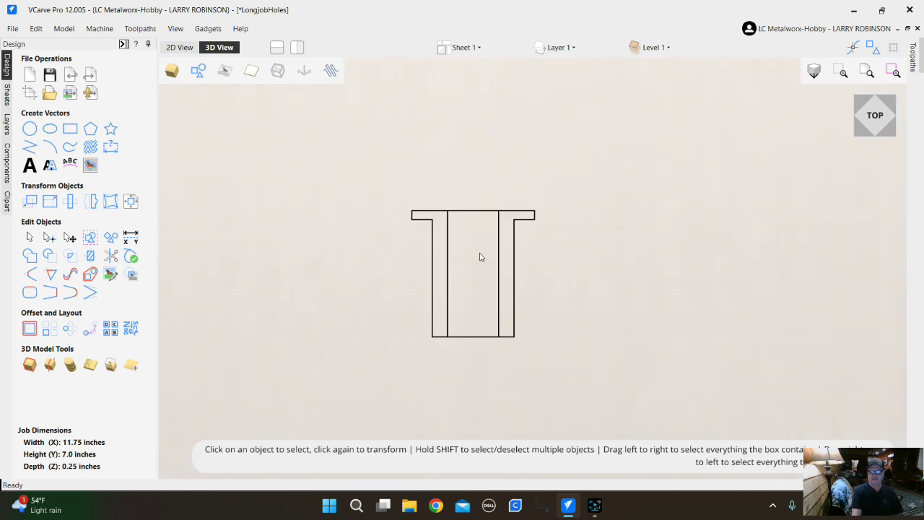
pyautogui.scroll(-1, 508, 256)
# Zoom in and out to inspect the plate's eight hole circles and central T-shaped outline
pyautogui.scroll(-2, 532, 264)
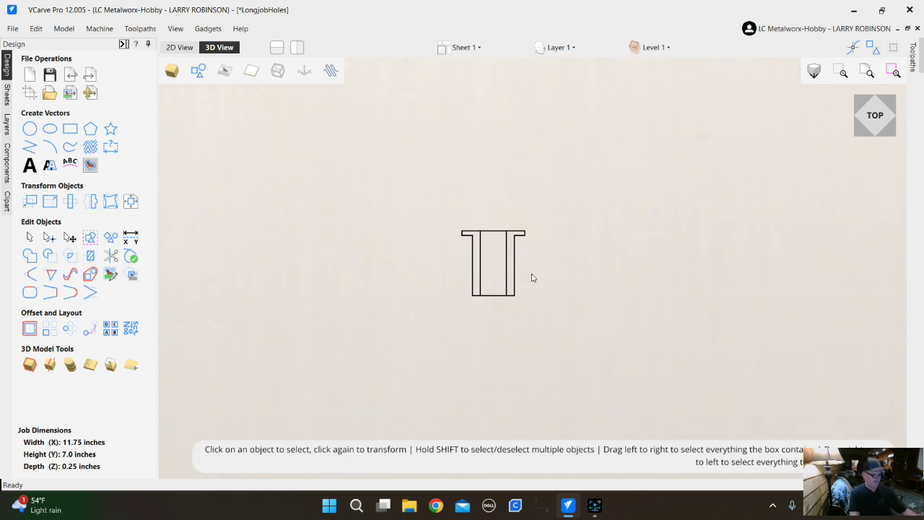
pyautogui.scroll(-3, 532, 278)
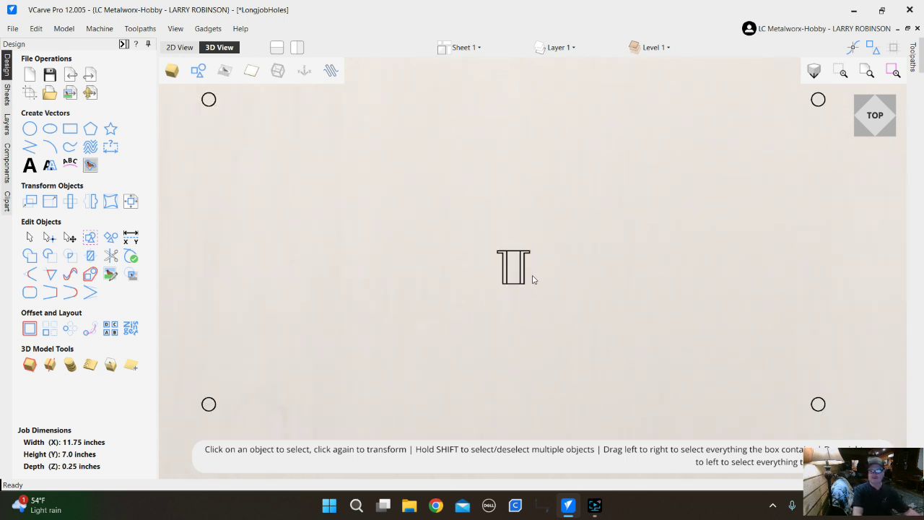
pyautogui.scroll(1, 520, 278)
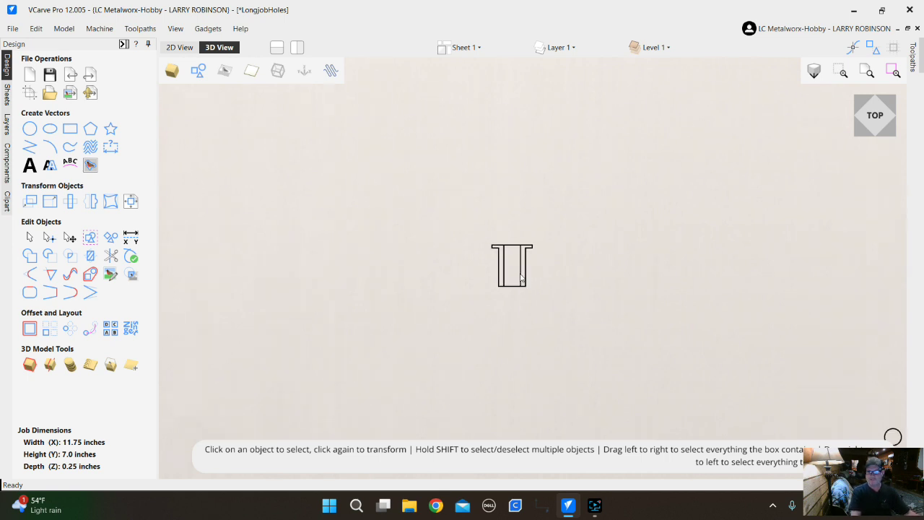
pyautogui.scroll(2, 520, 278)
pyautogui.scroll(-5, 546, 251)
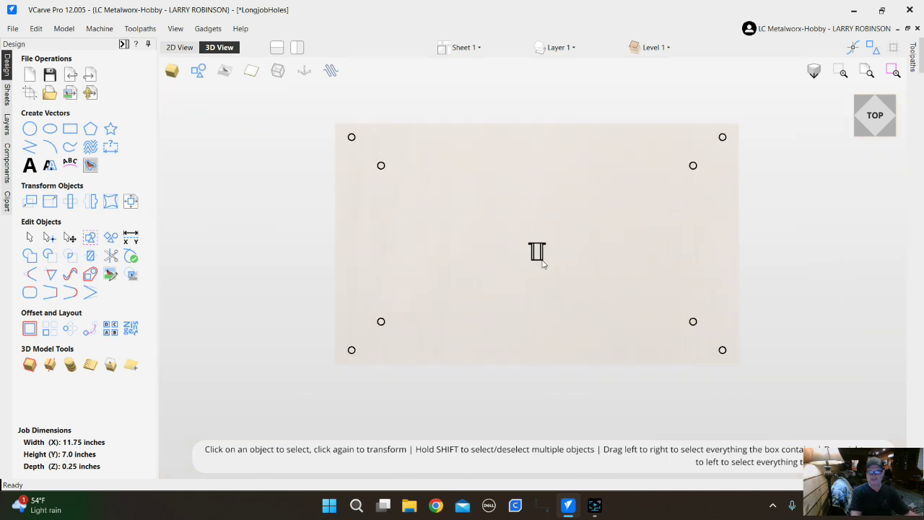
pyautogui.scroll(3, 543, 262)
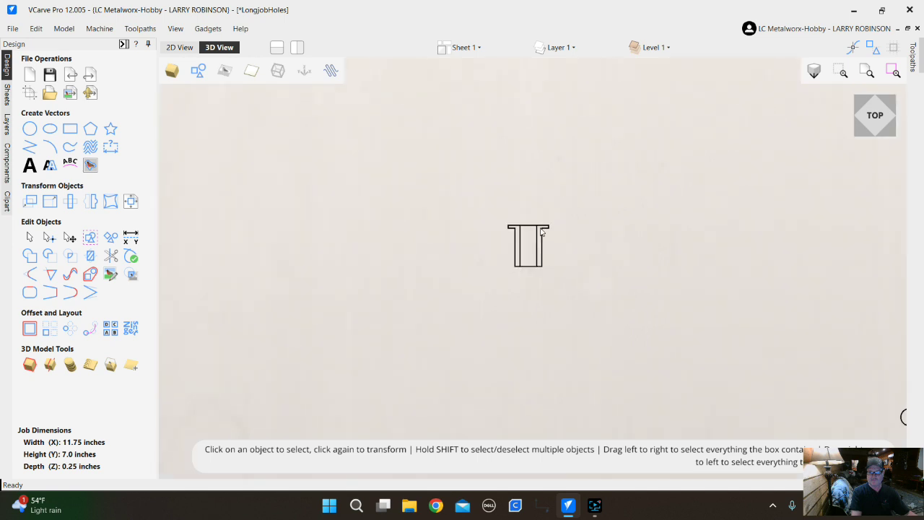
pyautogui.scroll(-1, 527, 228)
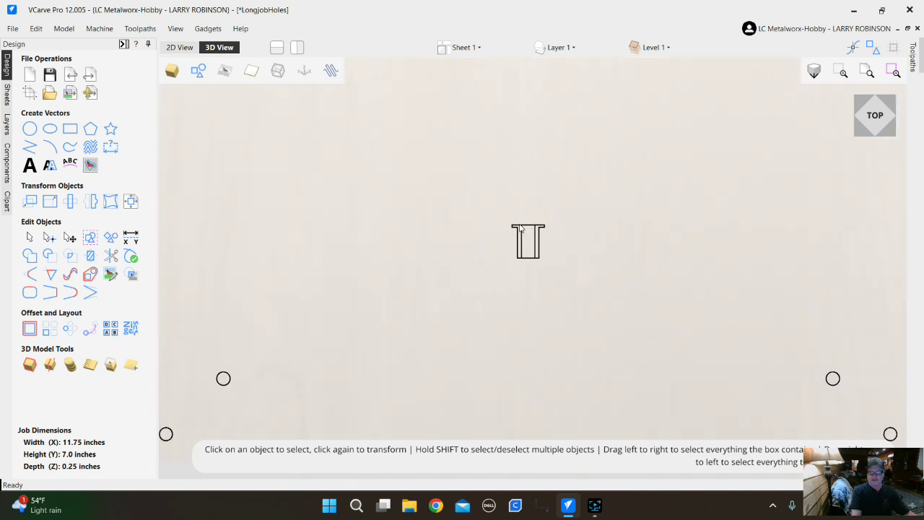
pyautogui.scroll(-3, 570, 265)
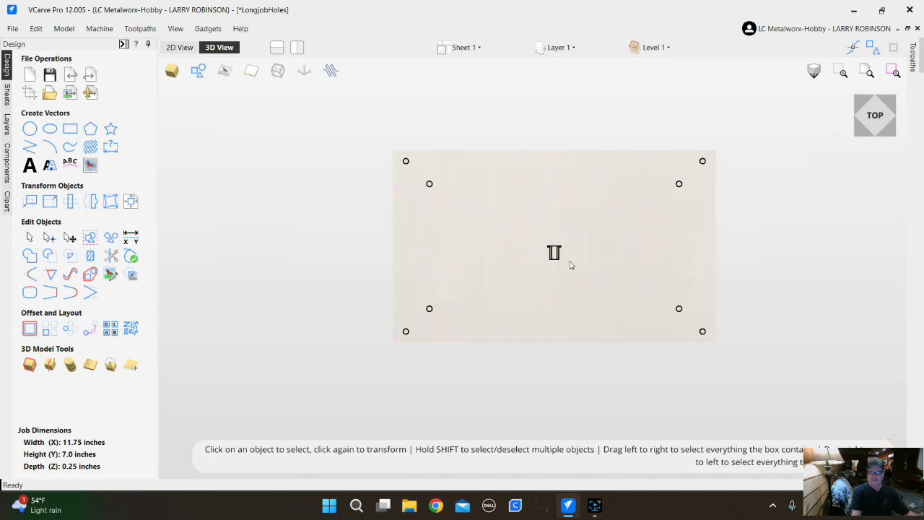
pyautogui.scroll(2, 426, 179)
pyautogui.scroll(-1, 328, 160)
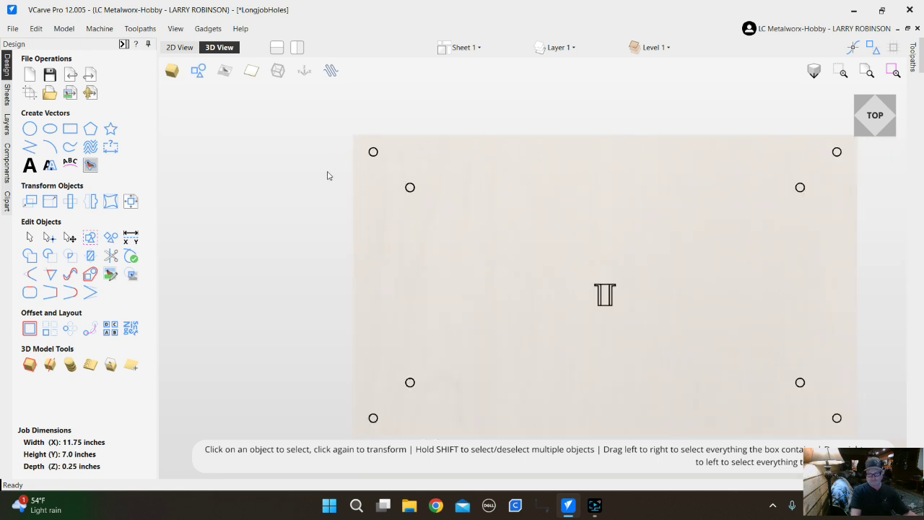
pyautogui.scroll(-1, 328, 172)
pyautogui.scroll(1, 357, 158)
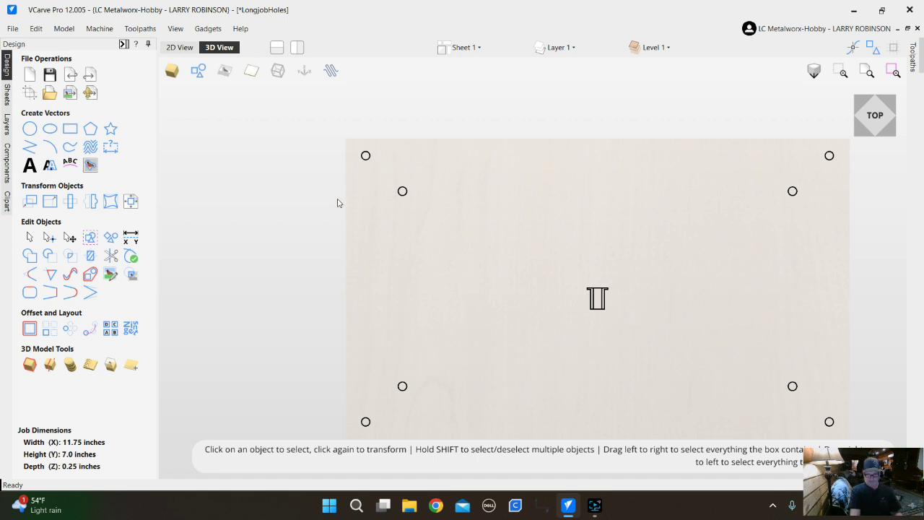
pyautogui.scroll(-1, 291, 190)
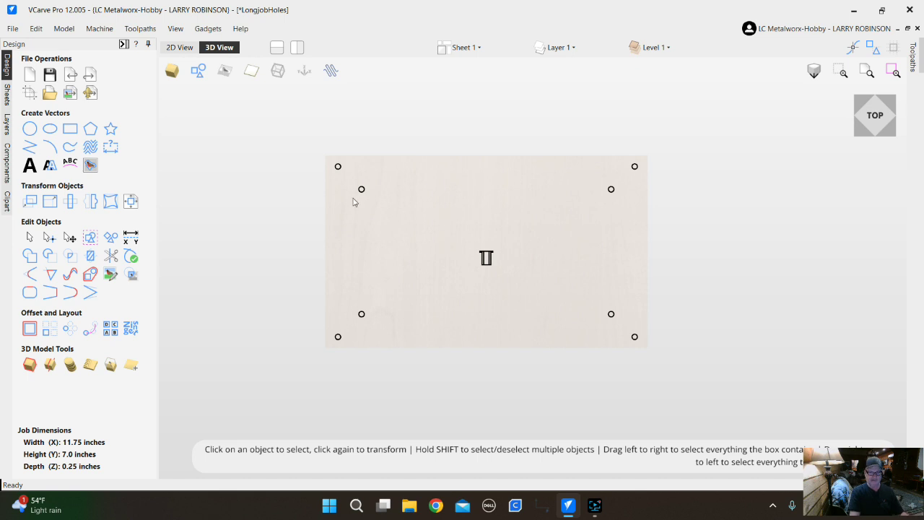
pyautogui.scroll(1, 386, 205)
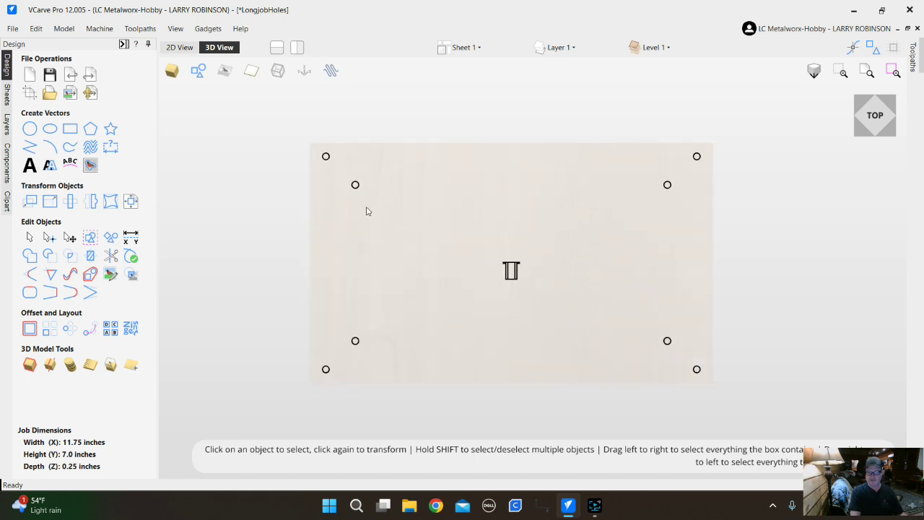
pyautogui.scroll(1, 323, 184)
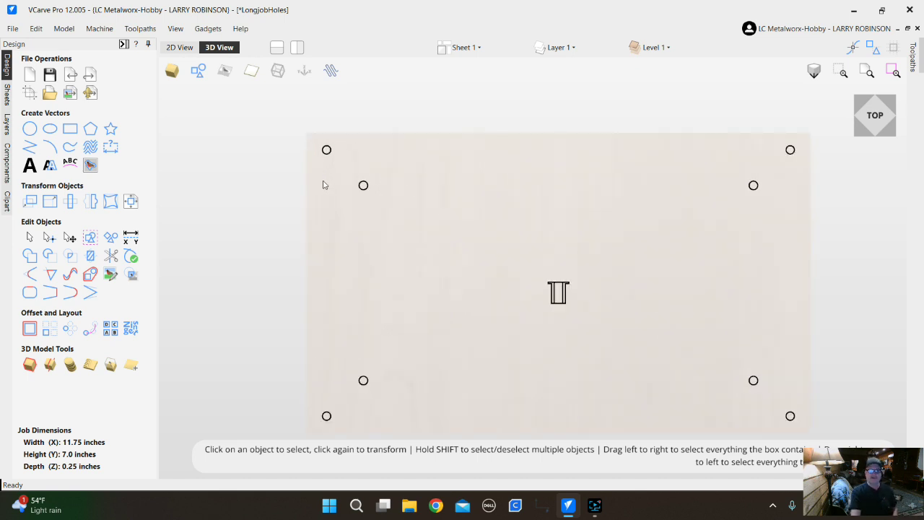
pyautogui.scroll(-2, 322, 189)
pyautogui.scroll(2, 330, 176)
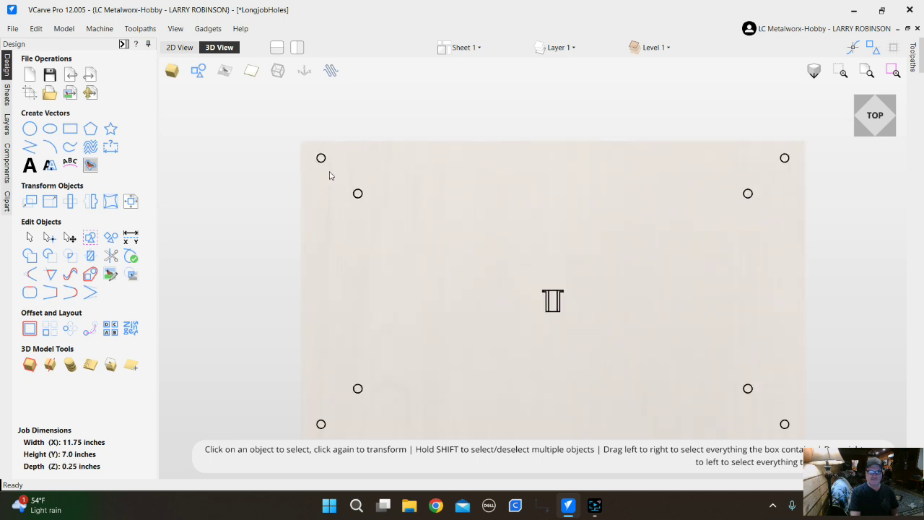
pyautogui.scroll(-1, 332, 176)
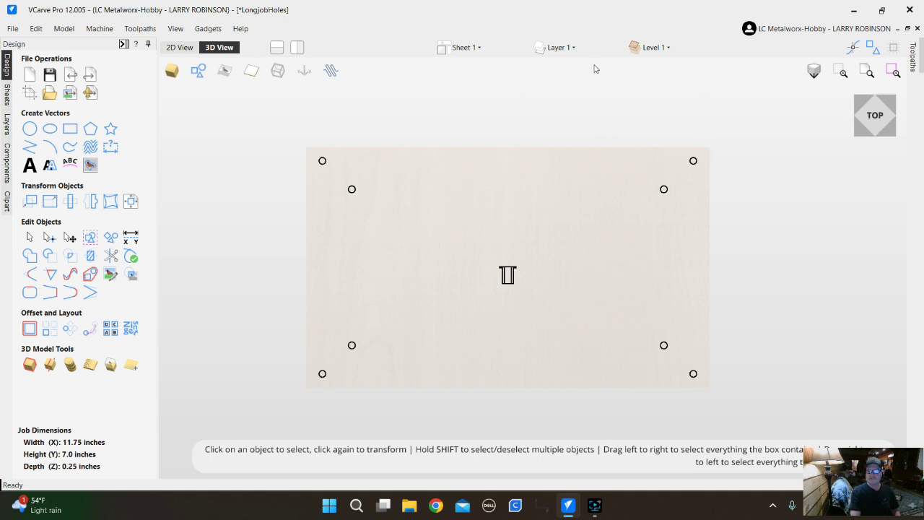
# Check which layers the job contains in the Layer list
pyautogui.click(574, 49)
pyautogui.click(572, 49)
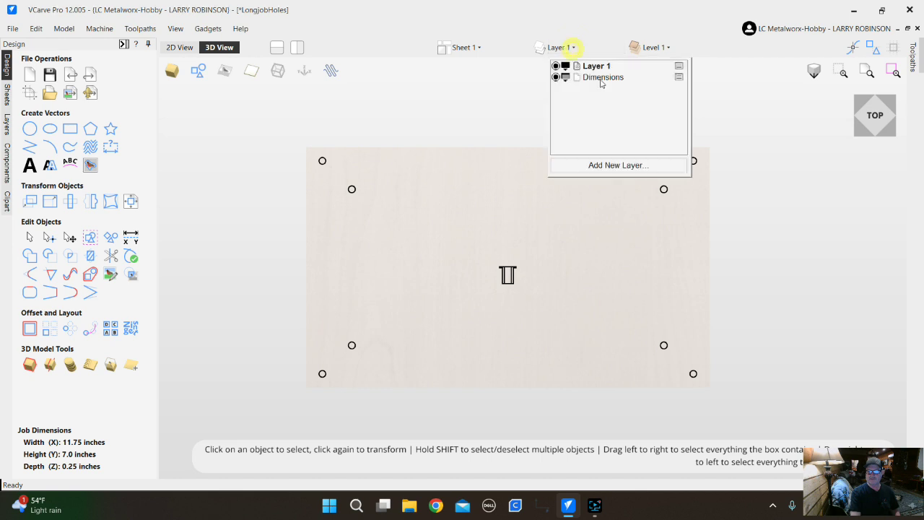
pyautogui.click(502, 210)
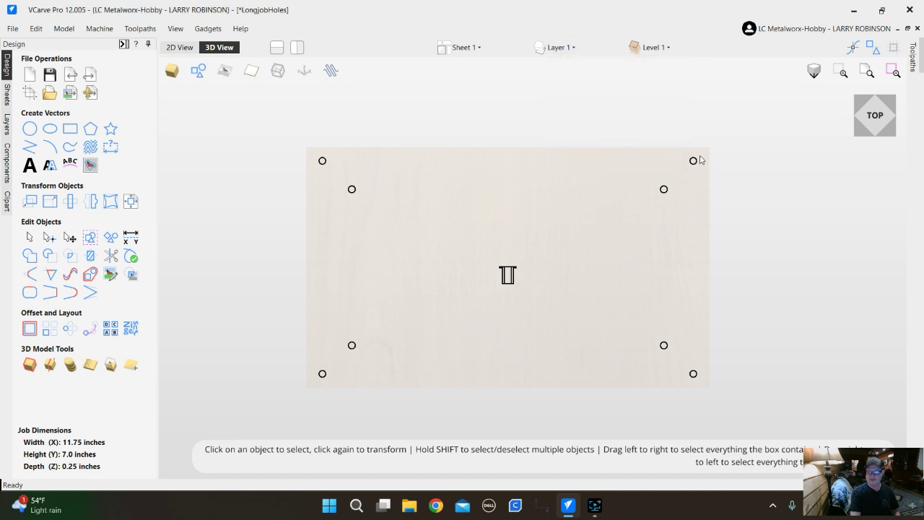
# Box-select all eight hole circles in pairs, then return to the 2D view
pyautogui.moveTo(700, 160); pyautogui.dragTo(639, 201)
pyautogui.moveTo(366, 157); pyautogui.dragTo(308, 208)
pyautogui.keyDown('shift'); pyautogui.moveTo(359, 329); pyautogui.dragTo(303, 408); pyautogui.keyUp('shift')
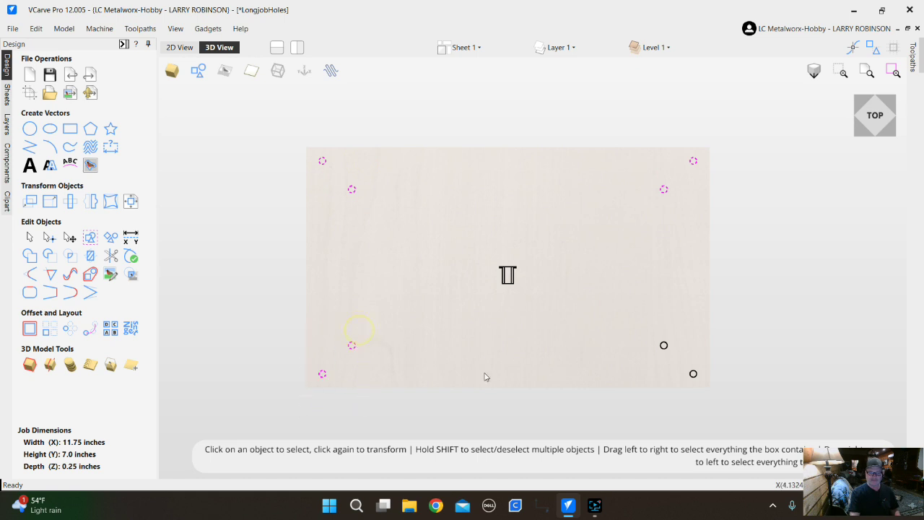
pyautogui.keyDown('shift'); pyautogui.moveTo(707, 322); pyautogui.dragTo(640, 399); pyautogui.keyUp('shift')
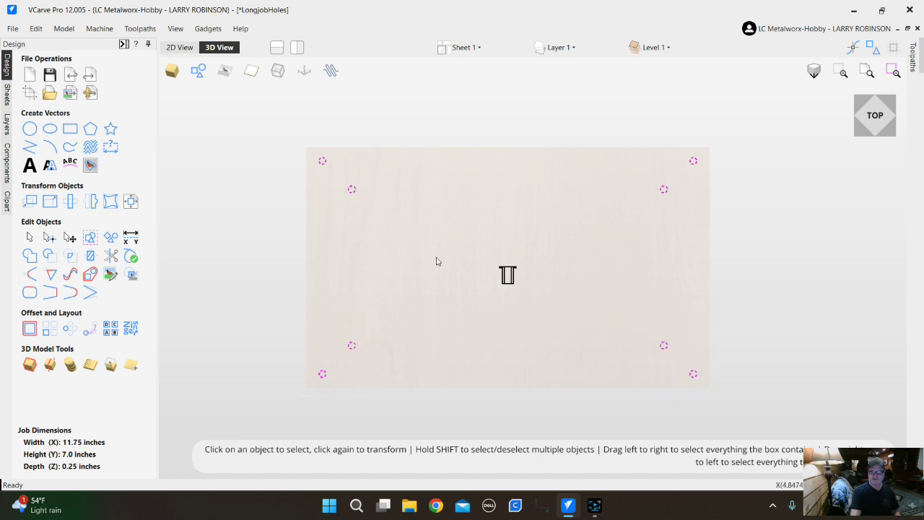
pyautogui.click(179, 47)
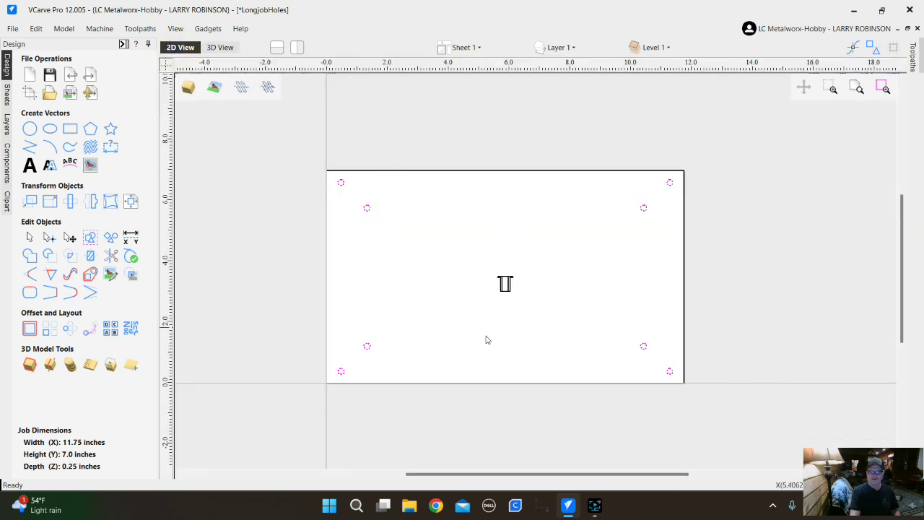
pyautogui.scroll(1, 480, 396)
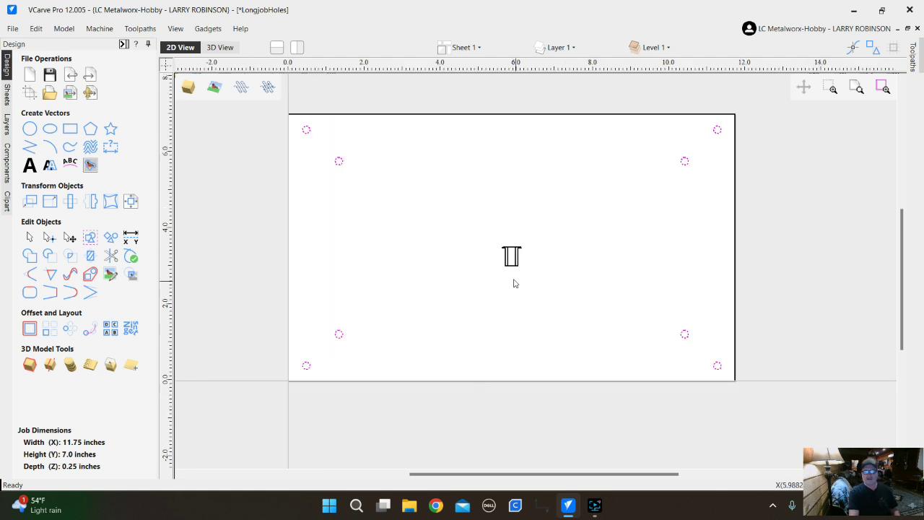
pyautogui.moveTo(476, 256); pyautogui.dragTo(503, 265, button='middle')
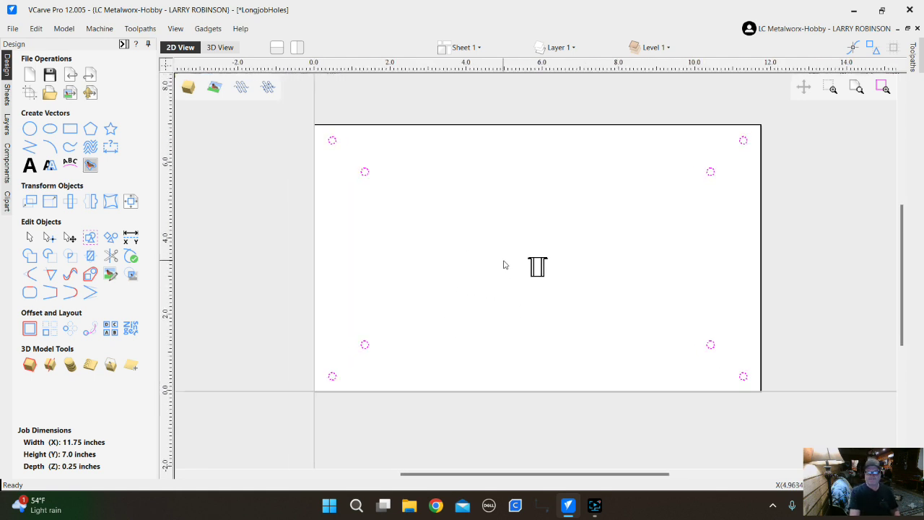
# Resize each of the eight circles individually to 0.26 inches wide and high
pyautogui.click(50, 202)
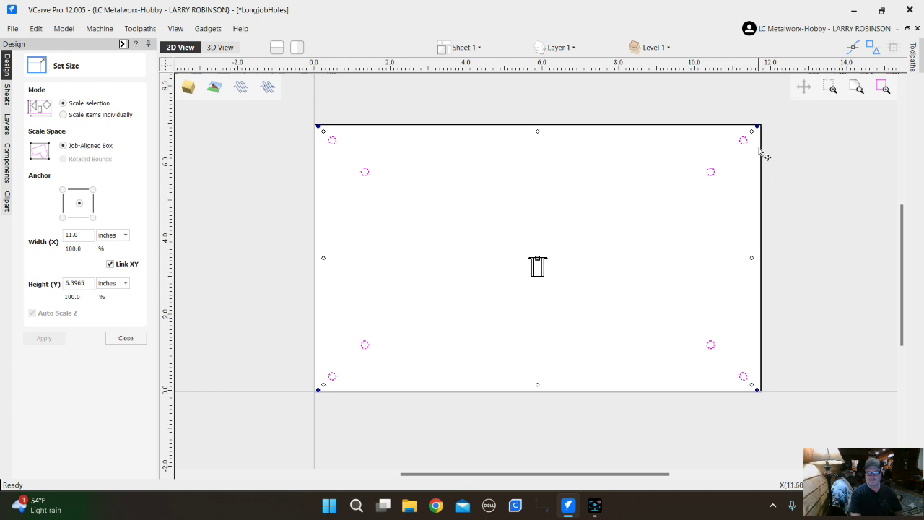
pyautogui.click(63, 115)
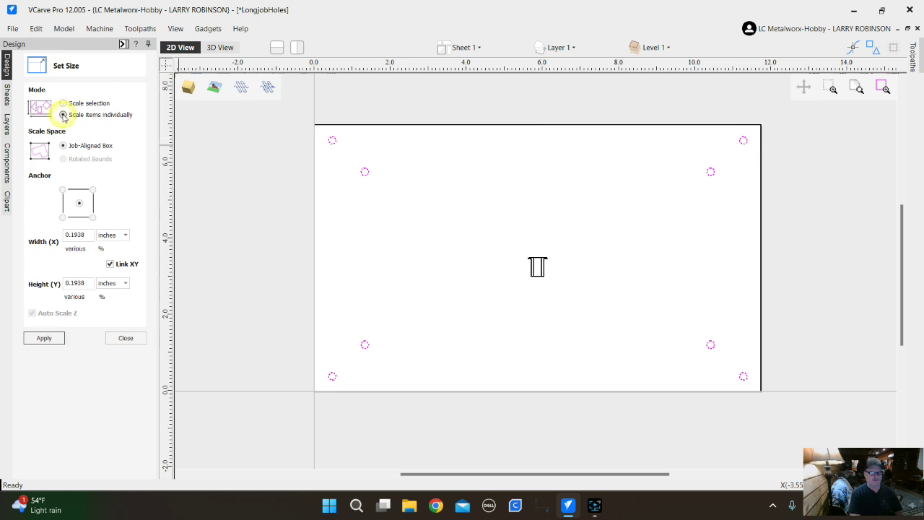
pyautogui.doubleClick(84, 235)
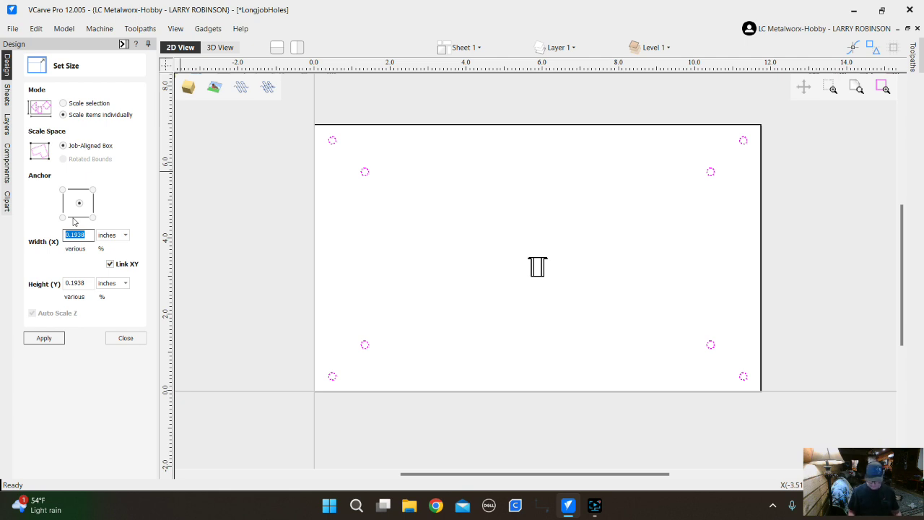
pyautogui.write('.26')
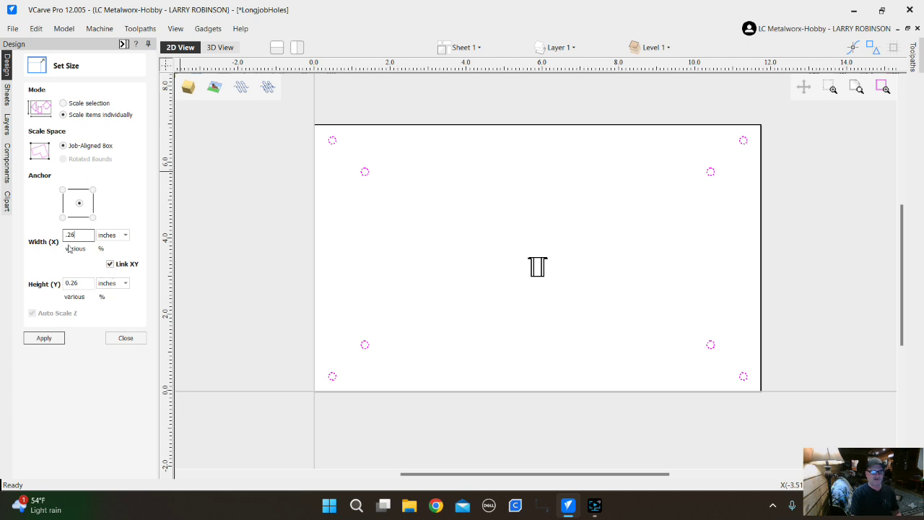
pyautogui.click(40, 338)
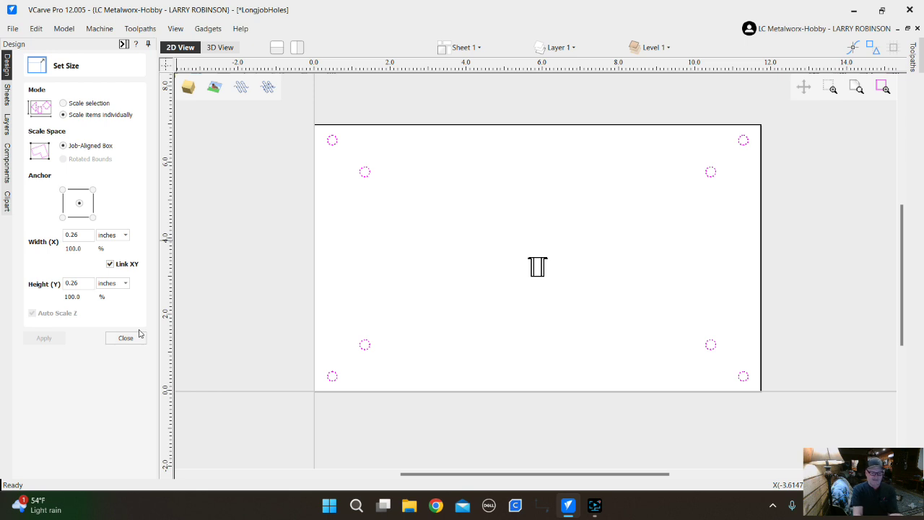
pyautogui.scroll(2, 553, 279)
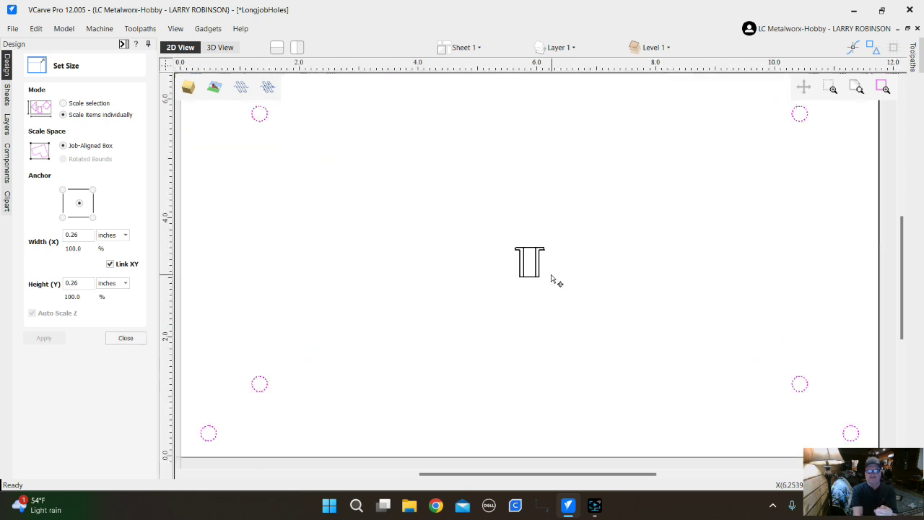
pyautogui.scroll(4, 552, 280)
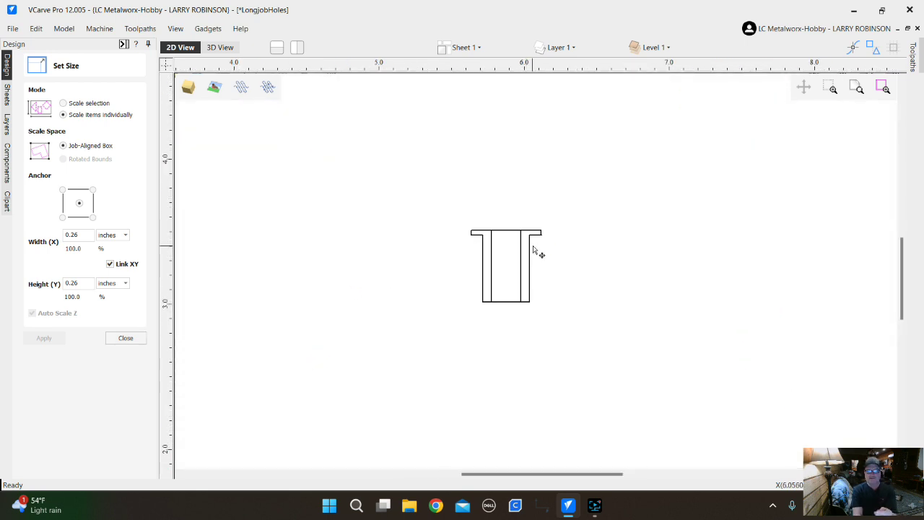
pyautogui.scroll(-3, 530, 249)
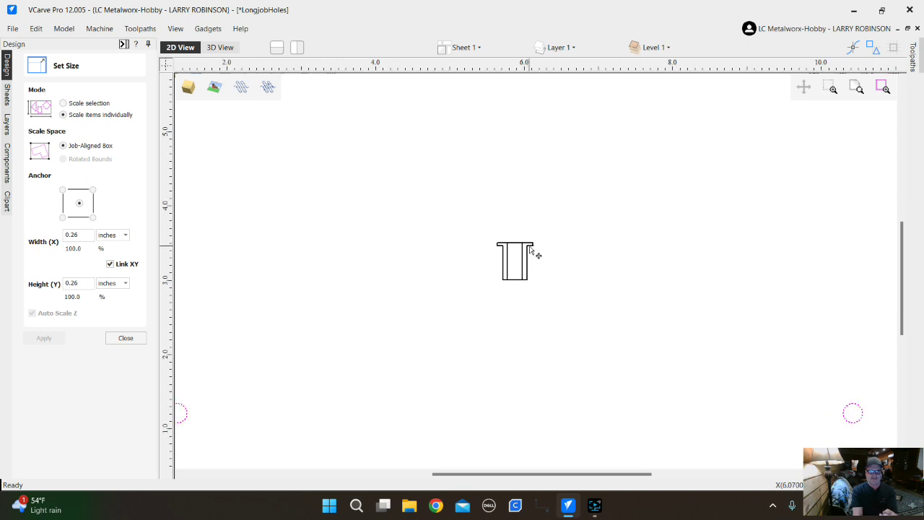
pyautogui.scroll(-6, 535, 261)
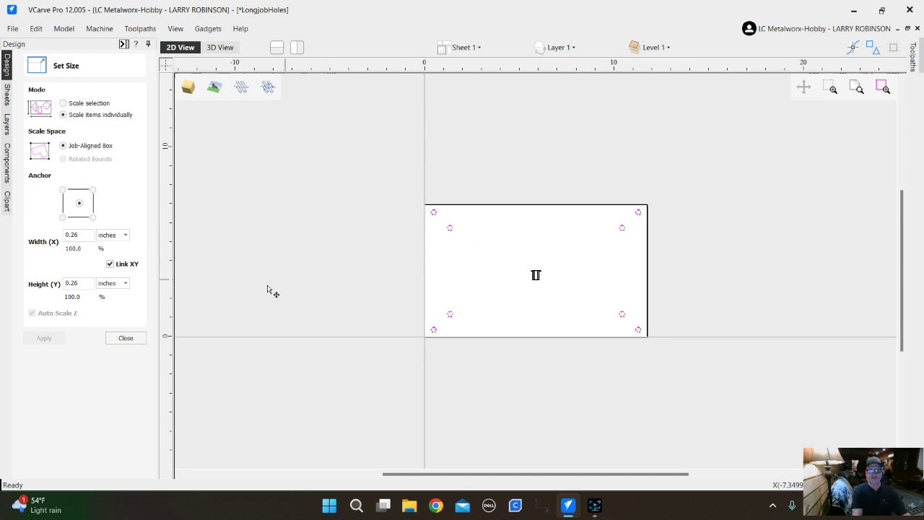
pyautogui.moveTo(82, 235); pyautogui.dragTo(63, 236)
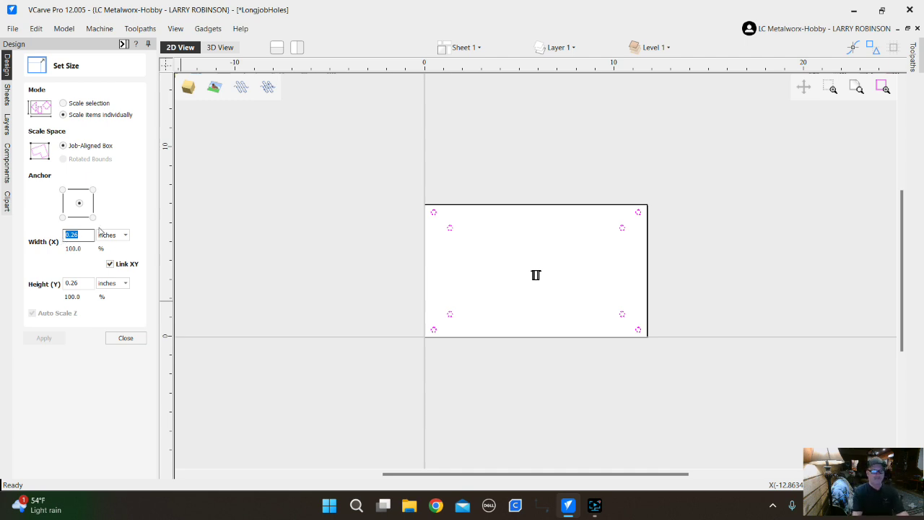
# Enlarge the eight circles to a 0.32-inch width and close the Set Size options
pyautogui.write('.32')
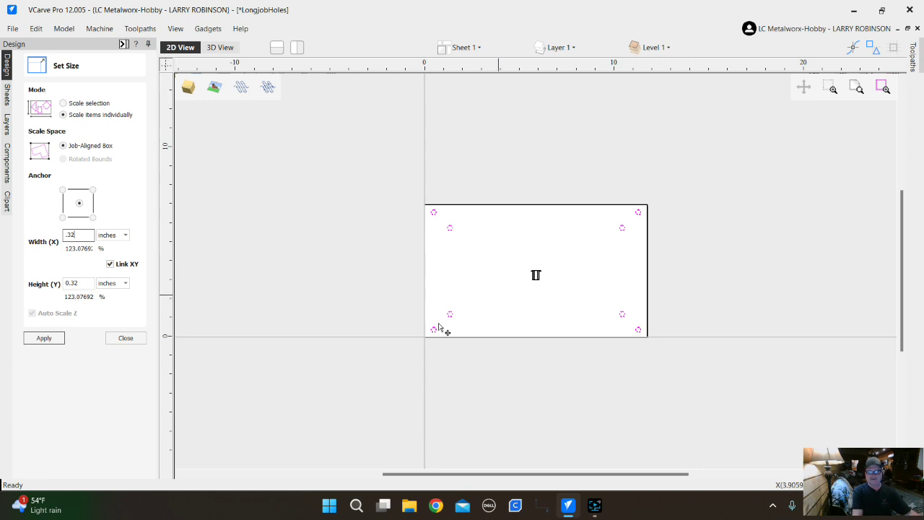
pyautogui.click(45, 340)
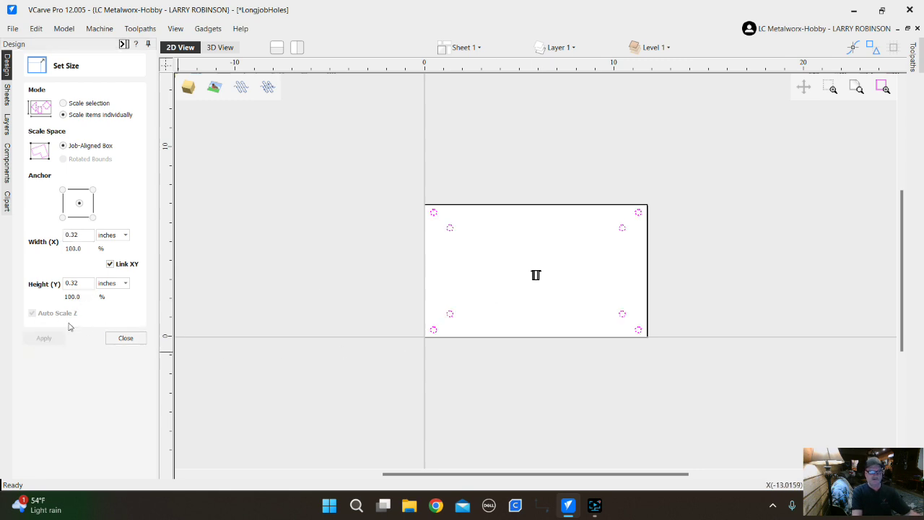
pyautogui.click(124, 340)
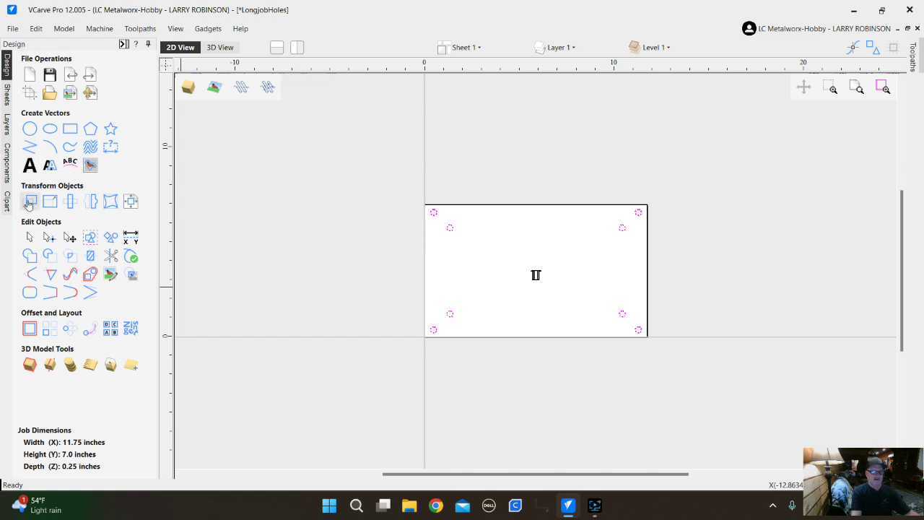
# Copy the eight selected 0.32-inch circles and paste them back onto the plate
pyautogui.scroll(2, 475, 236)
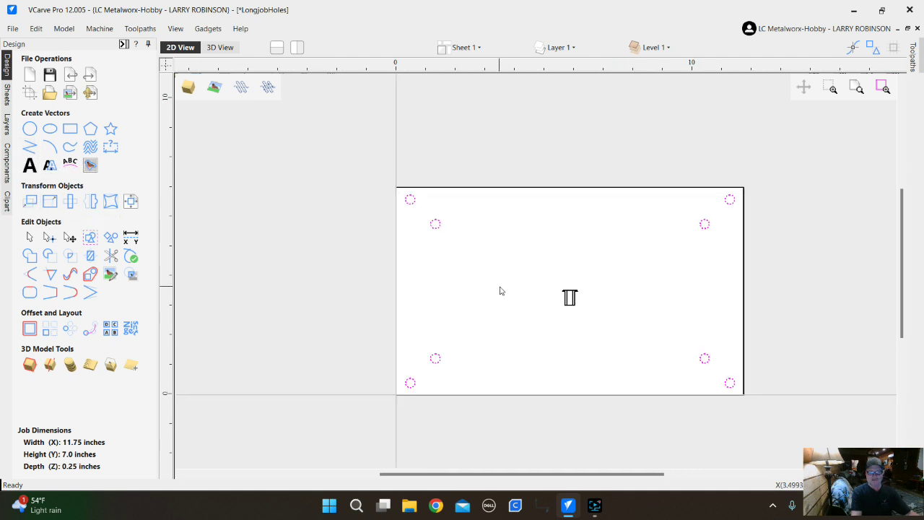
pyautogui.scroll(1, 693, 348)
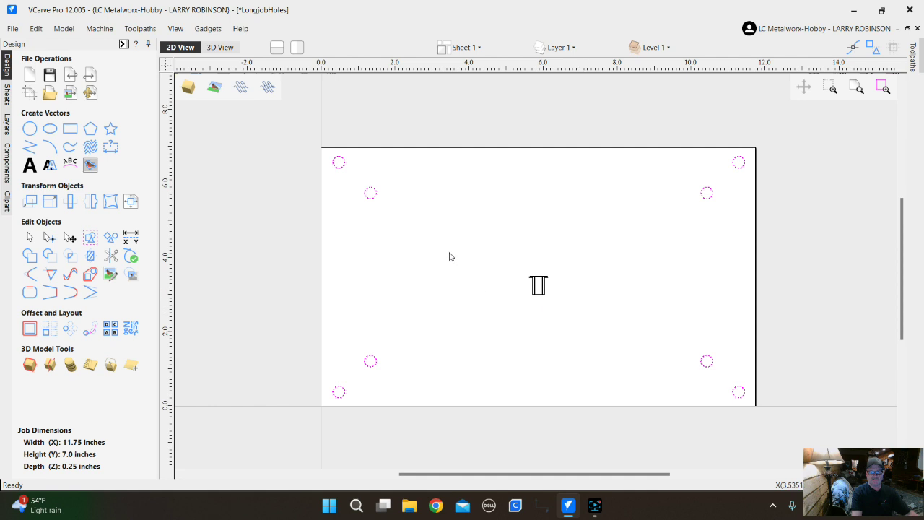
pyautogui.rightClick(371, 192)
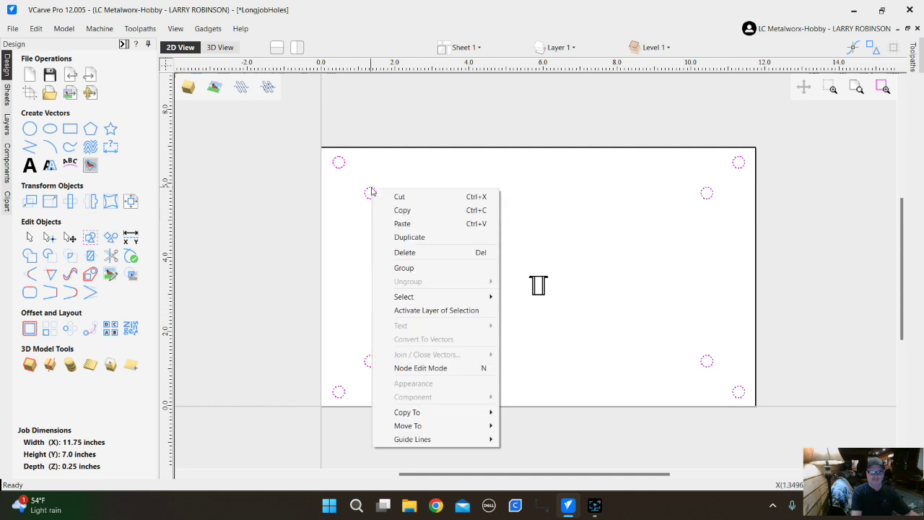
pyautogui.click(409, 212)
pyautogui.rightClick(380, 194)
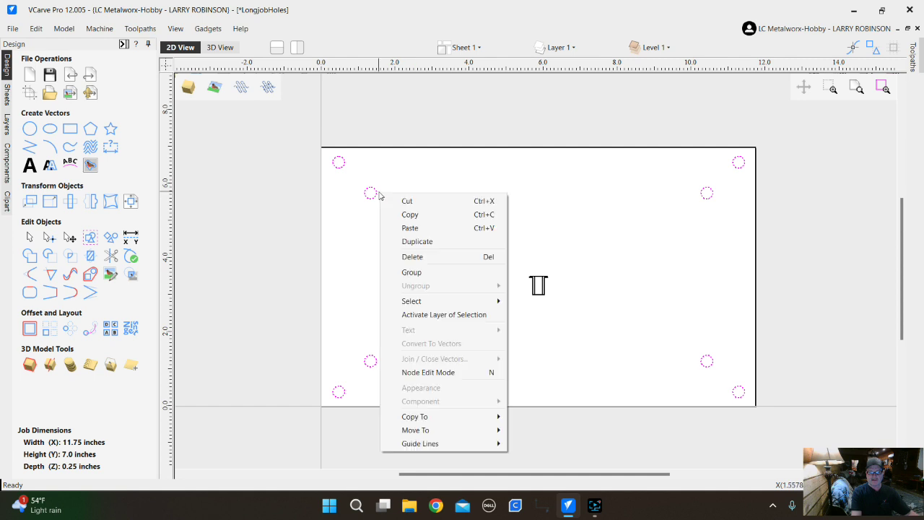
pyautogui.click(410, 228)
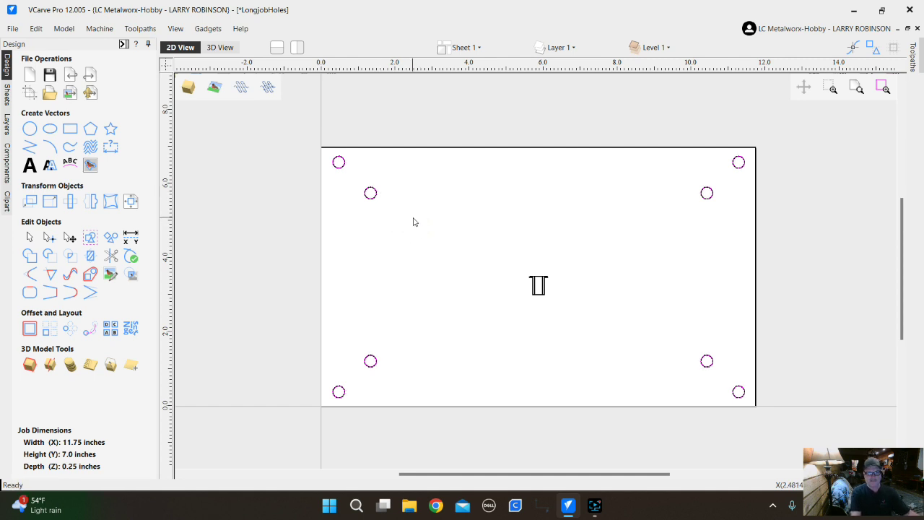
pyautogui.scroll(-1, 423, 222)
pyautogui.scroll(1, 342, 208)
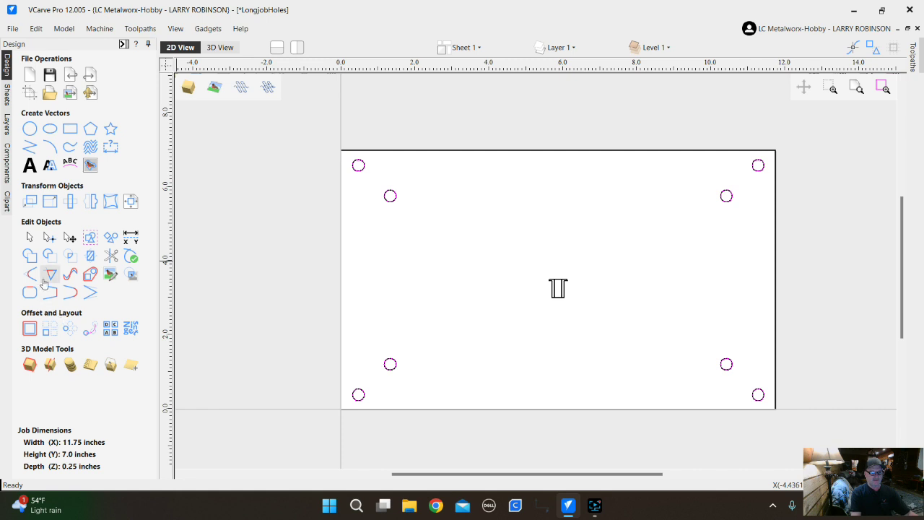
# Resize the pasted circles individually to 0.48 inches with X and Y linked
pyautogui.click(49, 202)
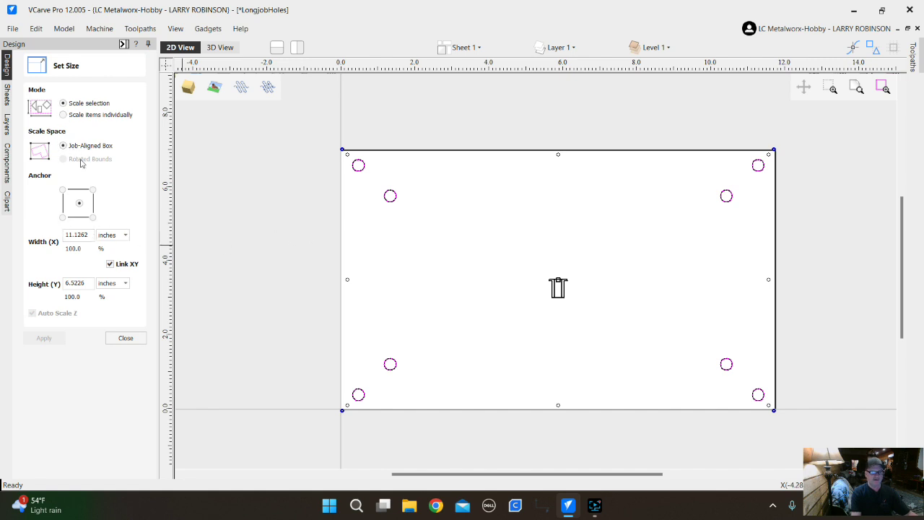
pyautogui.click(63, 115)
pyautogui.doubleClick(72, 235)
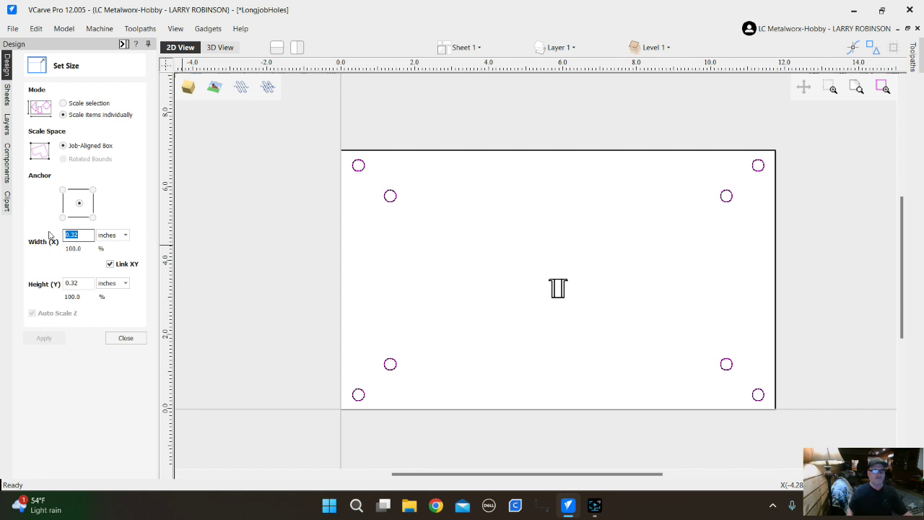
pyautogui.write('.')
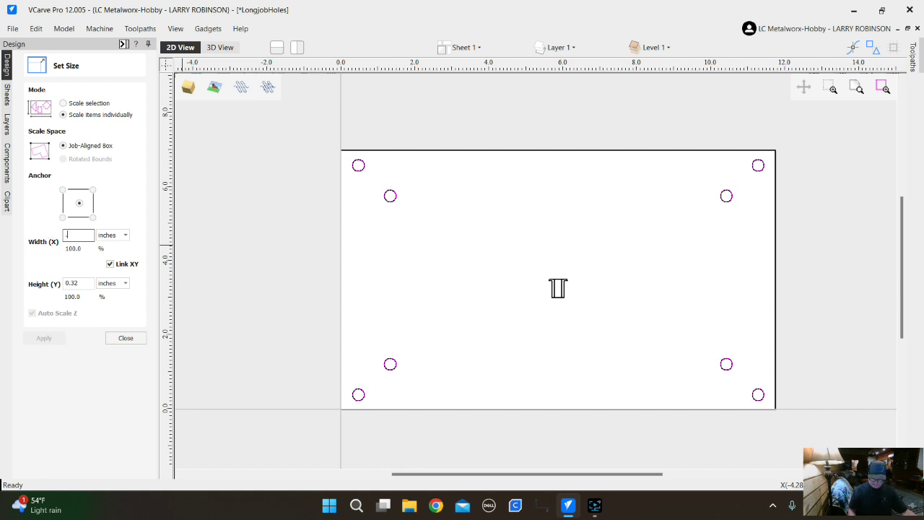
pyautogui.write('48')
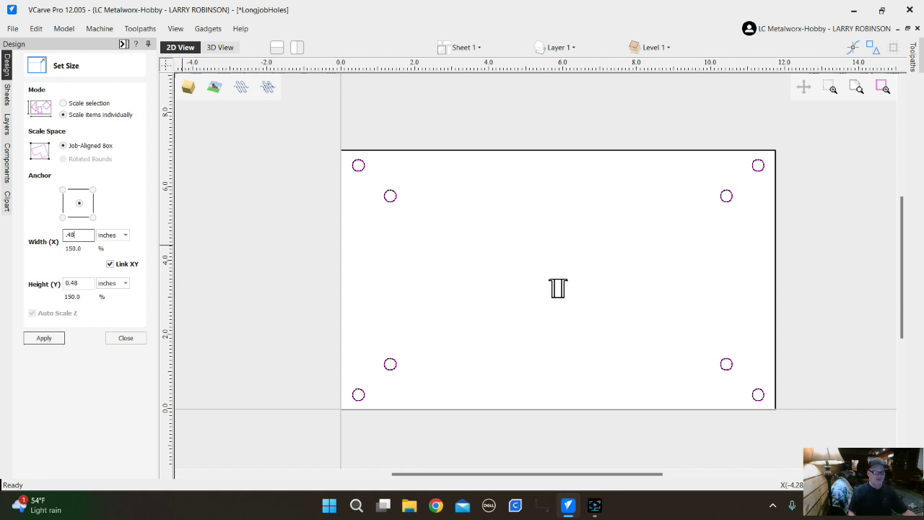
pyautogui.click(46, 338)
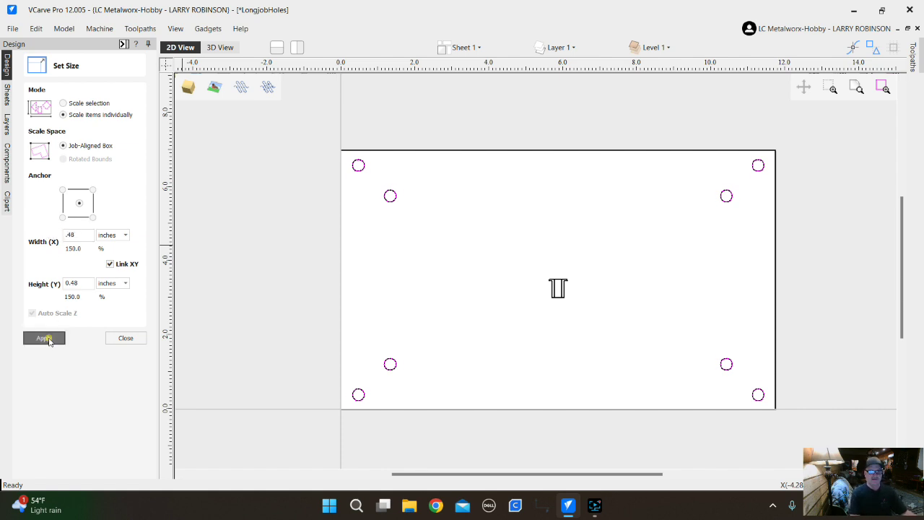
pyautogui.click(125, 337)
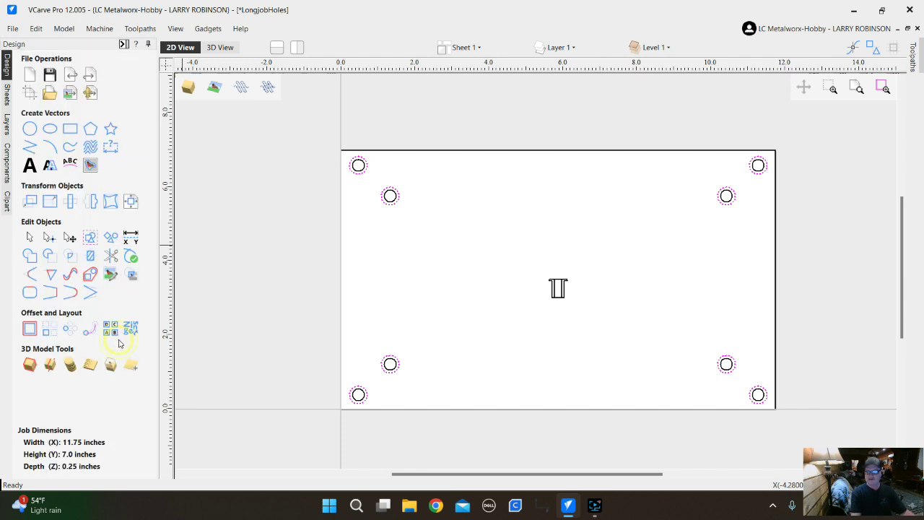
pyautogui.click(397, 268)
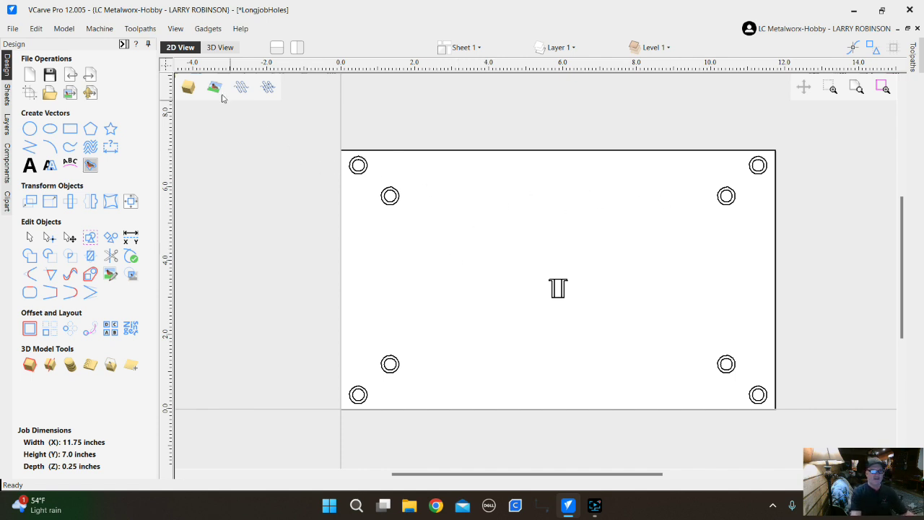
pyautogui.moveTo(787, 153); pyautogui.dragTo(374, 442)
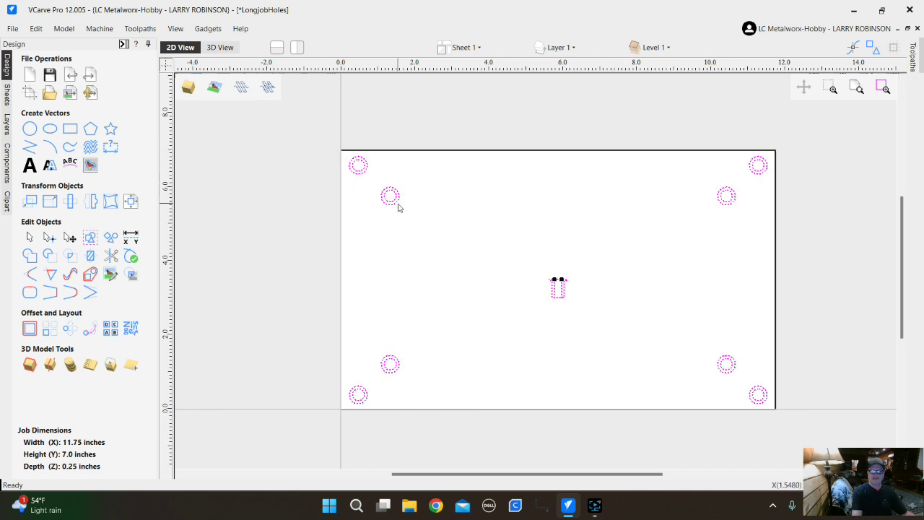
# Clear the selection, then select the inner circles of the four right-hand holes
pyautogui.click(366, 231)
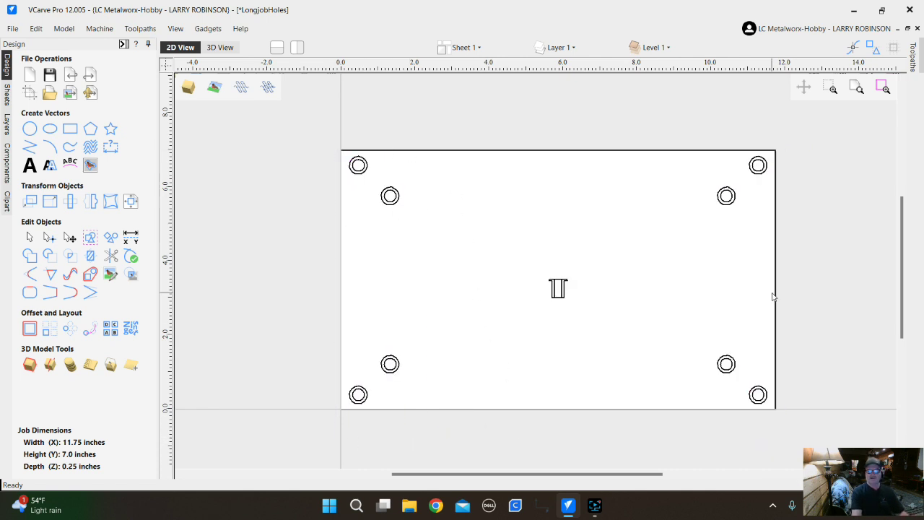
pyautogui.scroll(3, 764, 410)
pyautogui.scroll(-2, 765, 408)
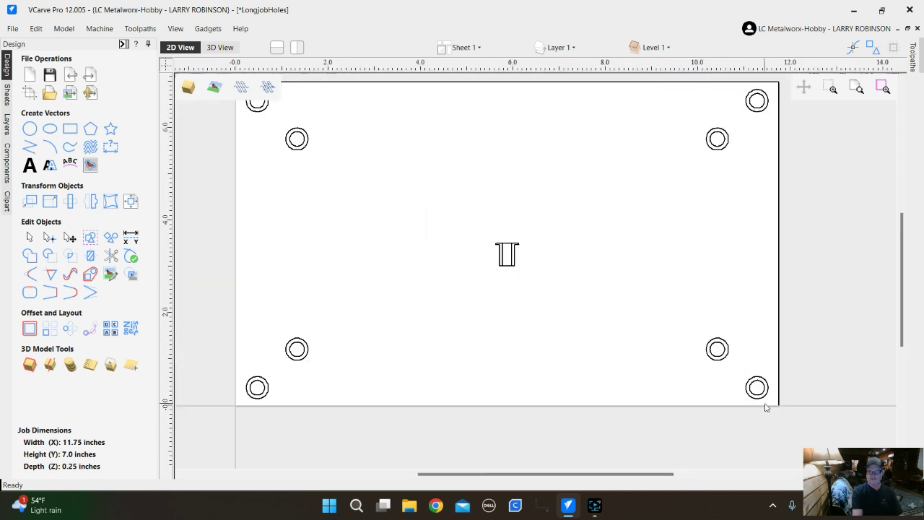
pyautogui.scroll(-2, 766, 407)
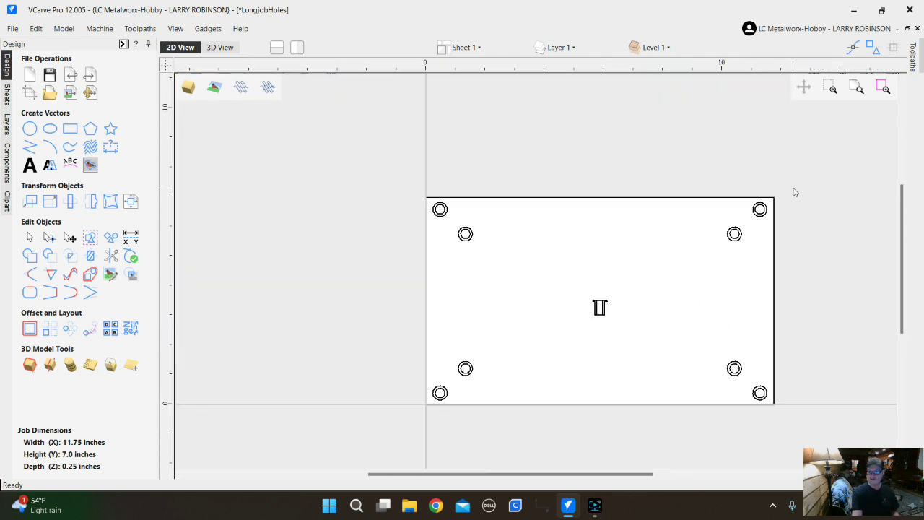
pyautogui.scroll(3, 766, 231)
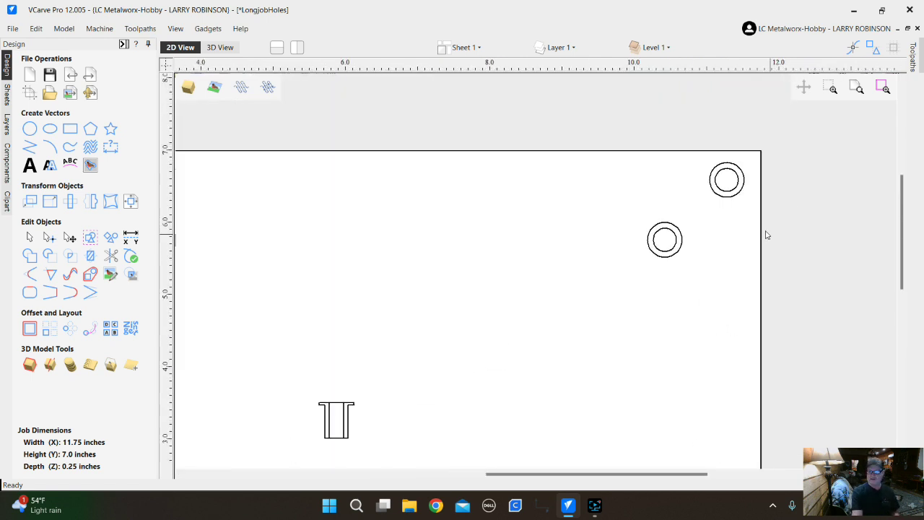
pyautogui.click(735, 174)
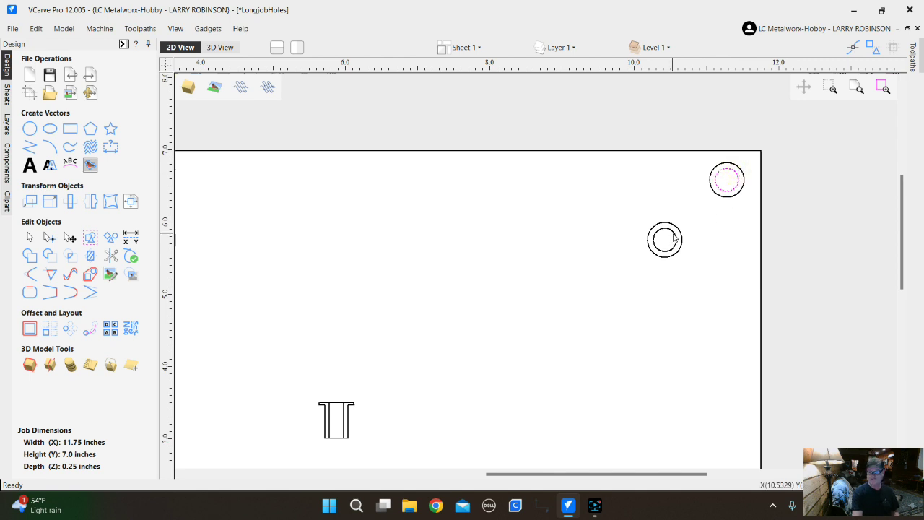
pyautogui.keyDown('shift'); pyautogui.click(673, 238); pyautogui.keyUp('shift')
pyautogui.scroll(-3, 698, 243)
pyautogui.scroll(5, 640, 338)
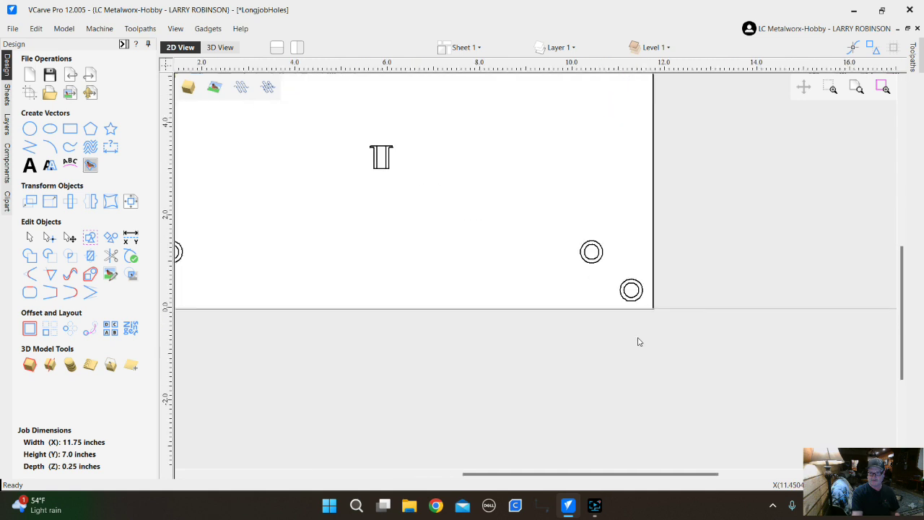
pyautogui.keyDown('shift'); pyautogui.click(610, 237); pyautogui.keyUp('shift')
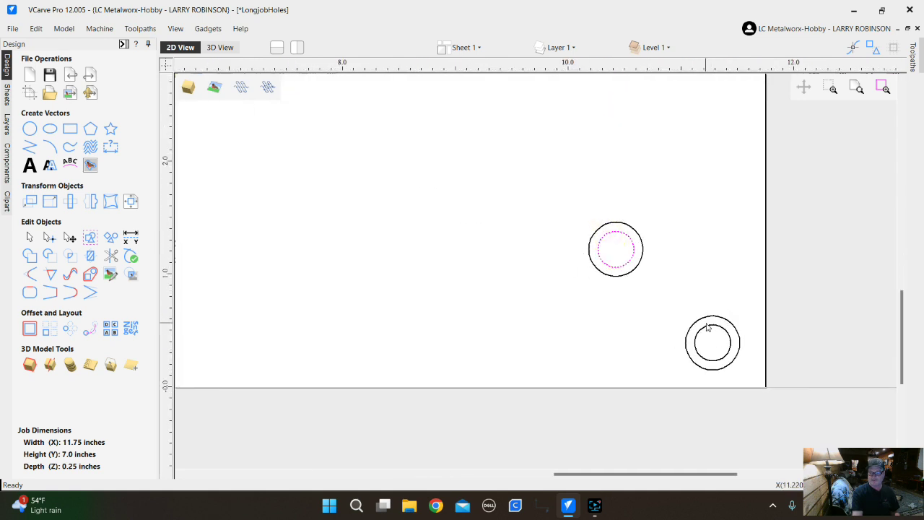
pyautogui.keyDown('shift'); pyautogui.click(707, 327); pyautogui.keyUp('shift')
pyautogui.scroll(-4, 722, 318)
pyautogui.scroll(5, 388, 305)
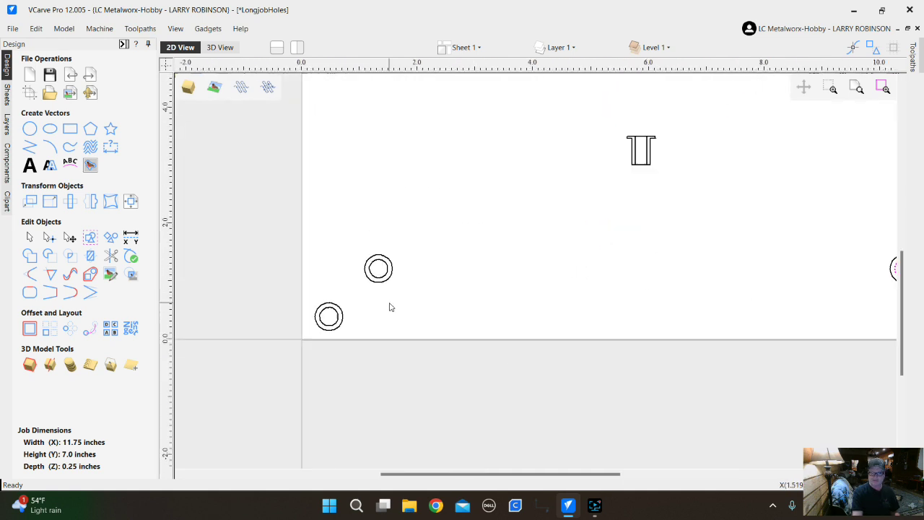
# Add the inner circles of the four left-hand holes to the selection
pyautogui.keyDown('shift'); pyautogui.click(371, 240); pyautogui.keyUp('shift')
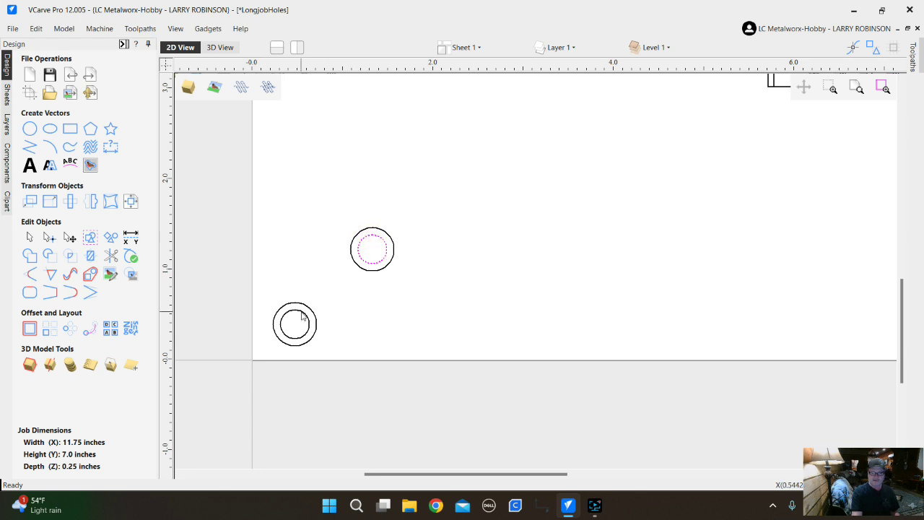
pyautogui.keyDown('shift'); pyautogui.click(303, 316); pyautogui.keyUp('shift')
pyautogui.scroll(-4, 433, 345)
pyautogui.scroll(5, 457, 199)
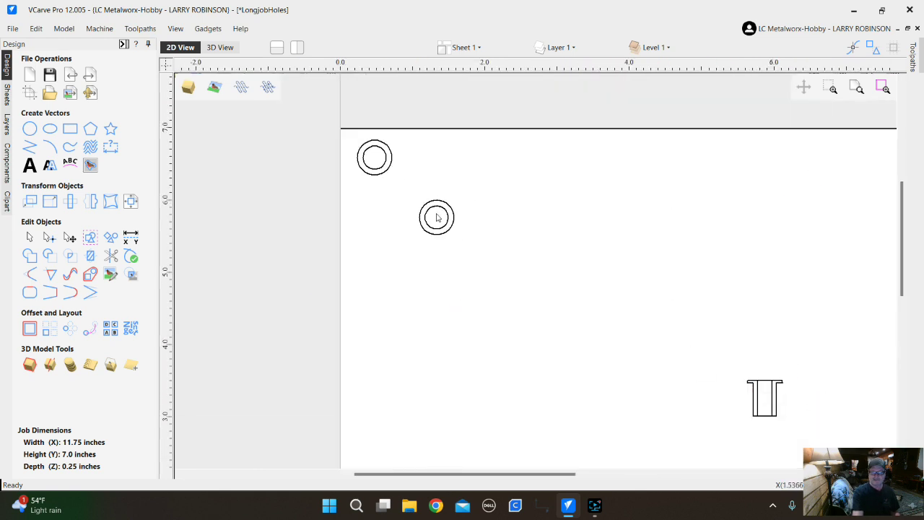
pyautogui.keyDown('shift'); pyautogui.click(446, 195); pyautogui.keyUp('shift')
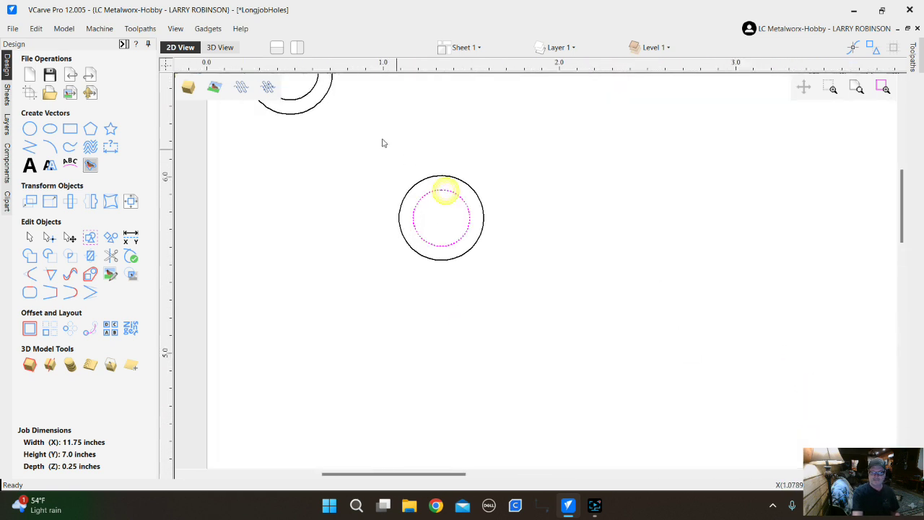
pyautogui.keyDown('shift'); pyautogui.click(314, 90); pyautogui.keyUp('shift')
pyautogui.scroll(-5, 342, 239)
pyautogui.scroll(-3, 342, 240)
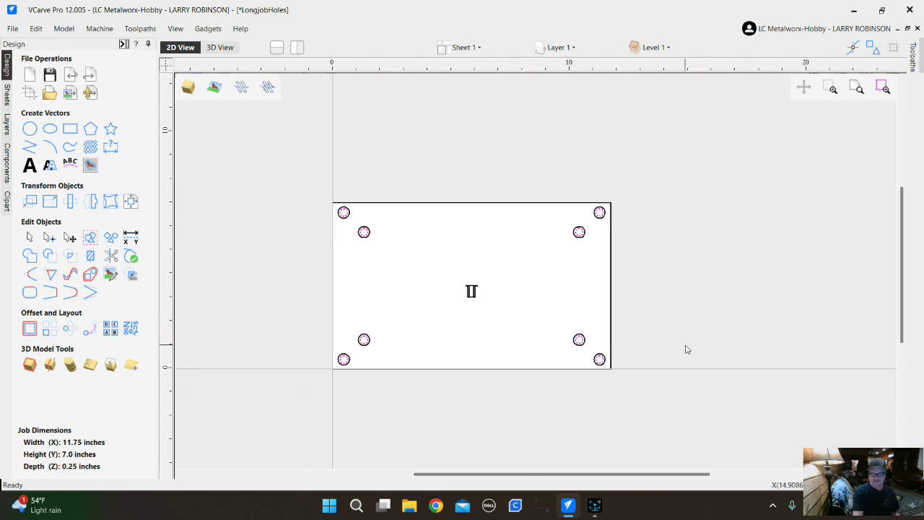
pyautogui.scroll(3, 578, 359)
pyautogui.scroll(-2, 657, 367)
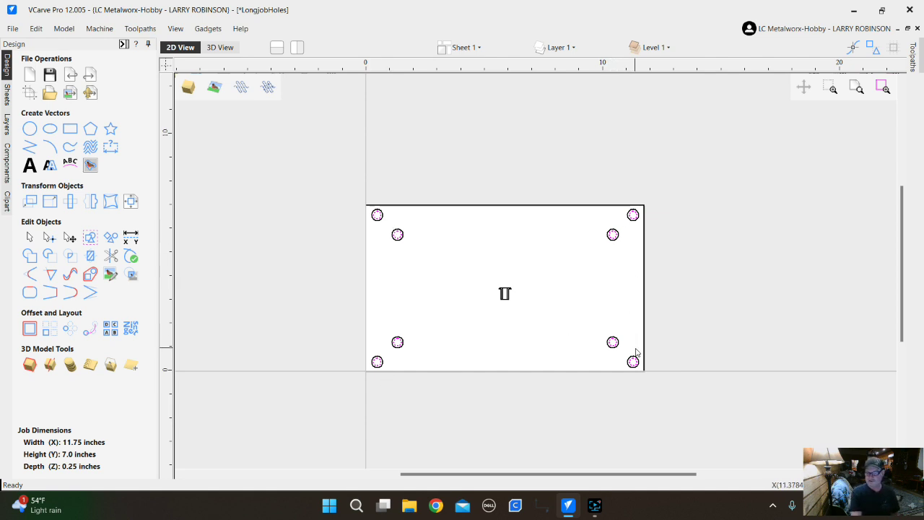
pyautogui.scroll(-1, 646, 306)
pyautogui.scroll(2, 535, 293)
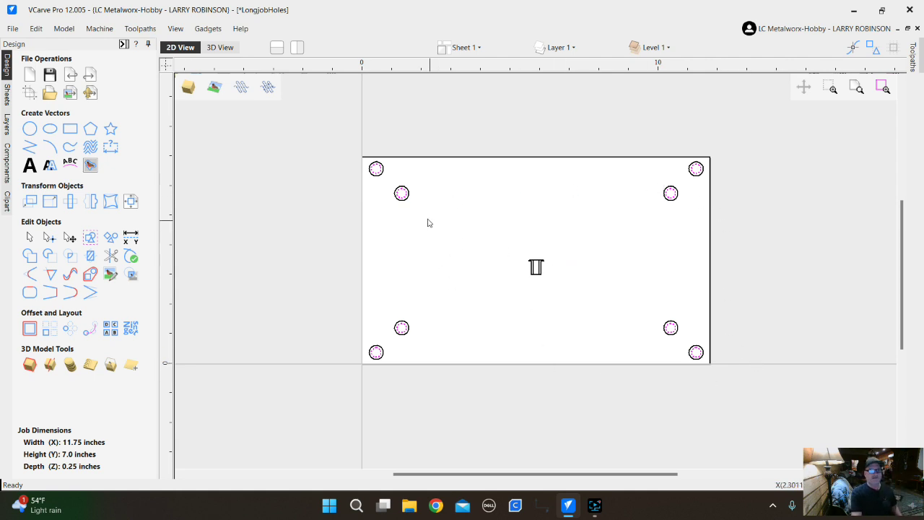
pyautogui.click(123, 44)
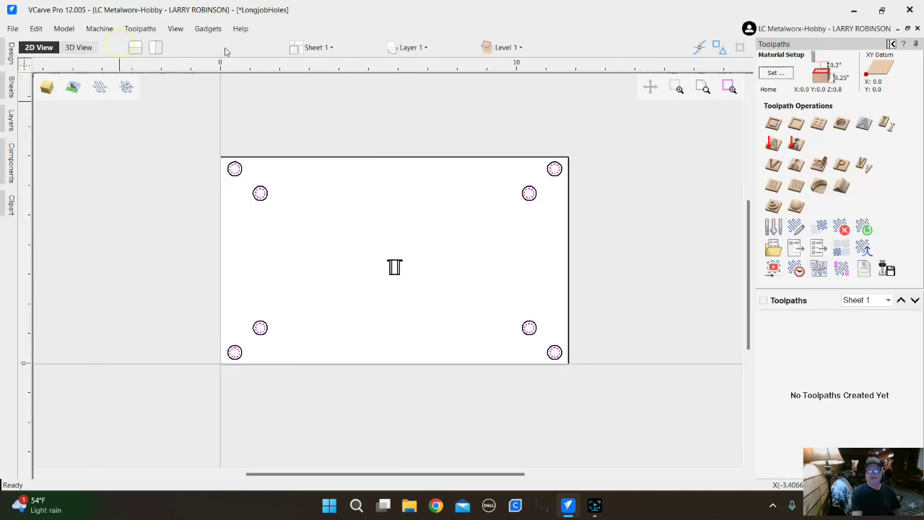
# Start a new 2D Profile Toolpath and bring up the Tool Database to choose its cutter
pyautogui.click(773, 127)
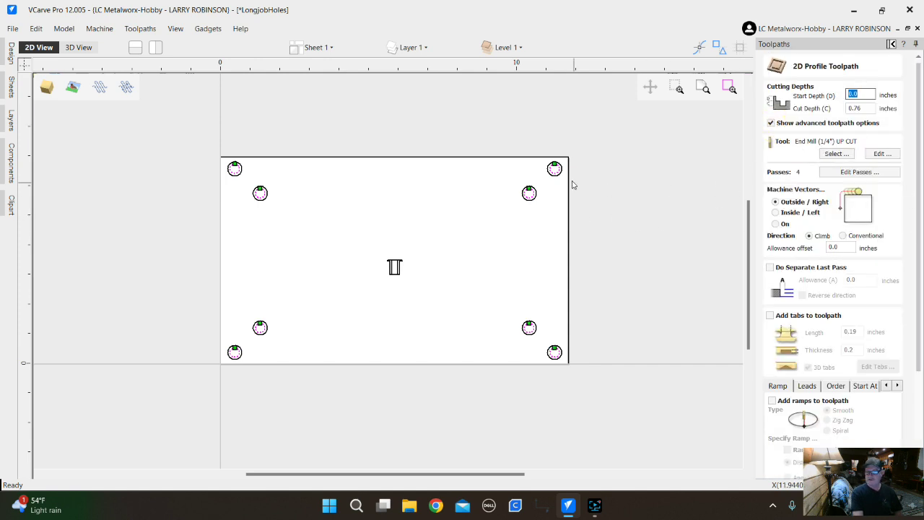
pyautogui.click(839, 154)
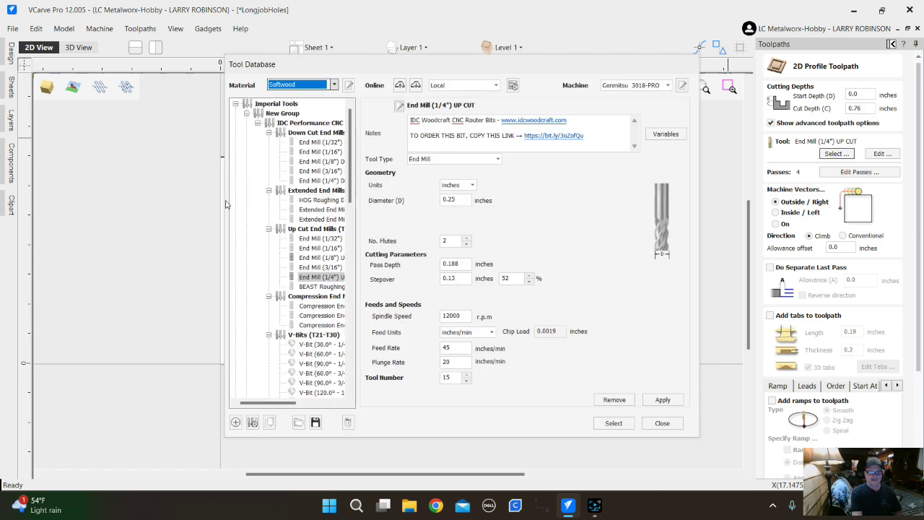
# Choose the End Mill (1/8") UP CUT from the Tool Database, giving 38 passes
pyautogui.moveTo(273, 408); pyautogui.dragTo(290, 409)
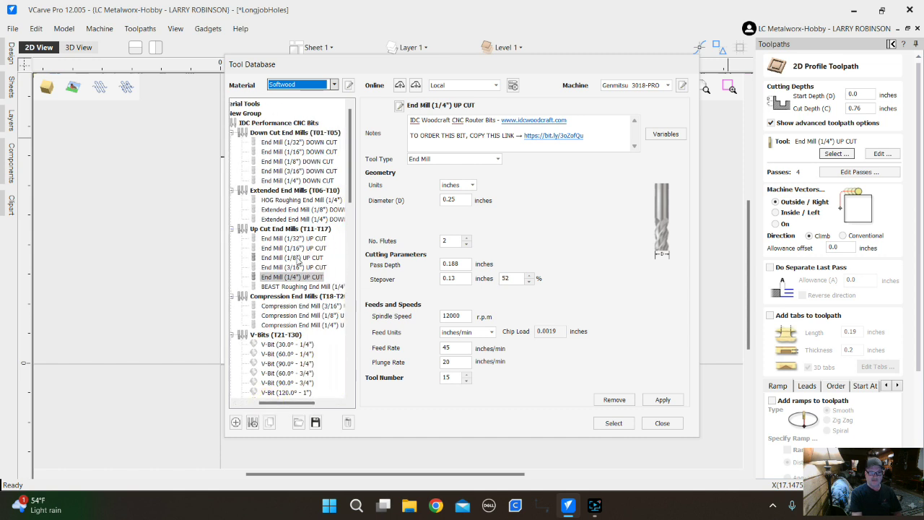
pyautogui.click(290, 257)
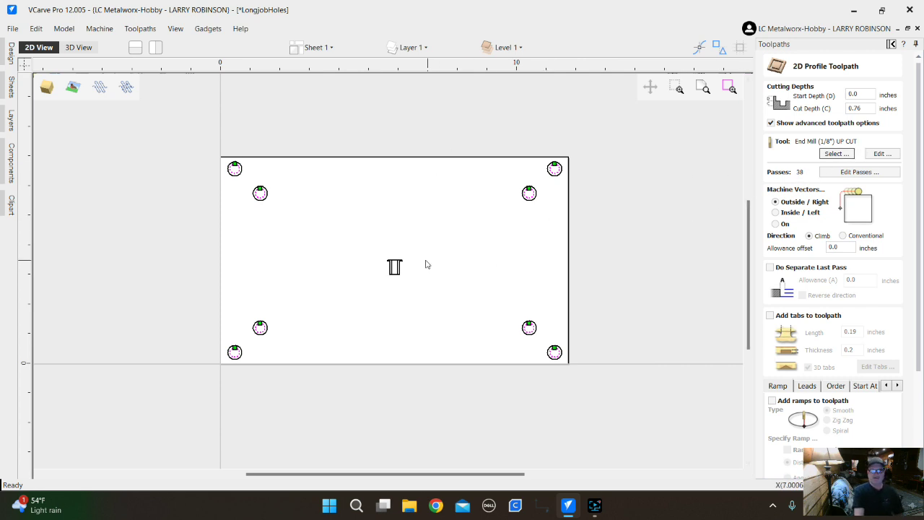
# Set the profile to cut inside the hole circles and replace the 0.76 cut depth
pyautogui.scroll(1, 323, 249)
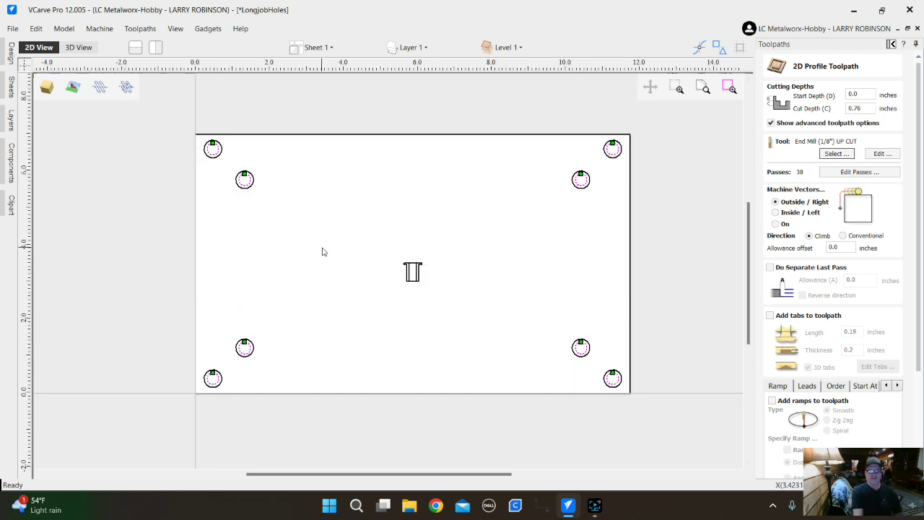
pyautogui.click(776, 213)
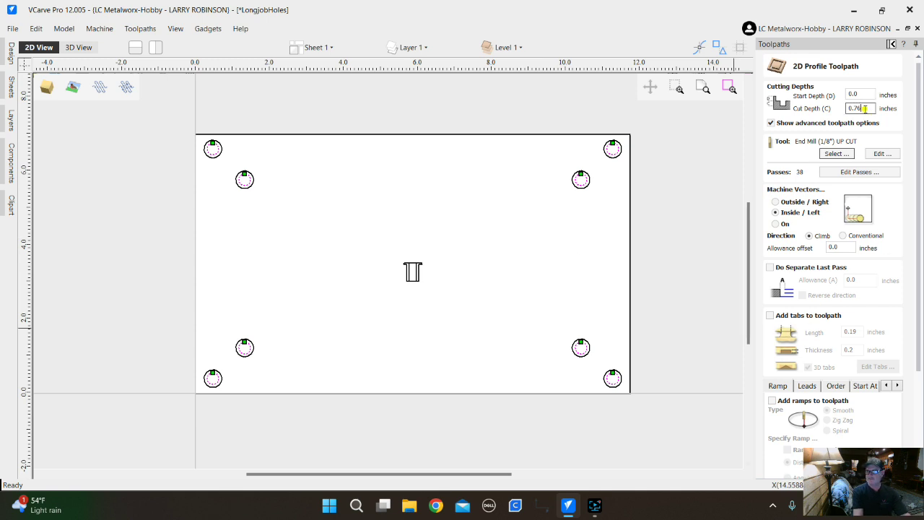
pyautogui.moveTo(865, 108); pyautogui.dragTo(813, 113)
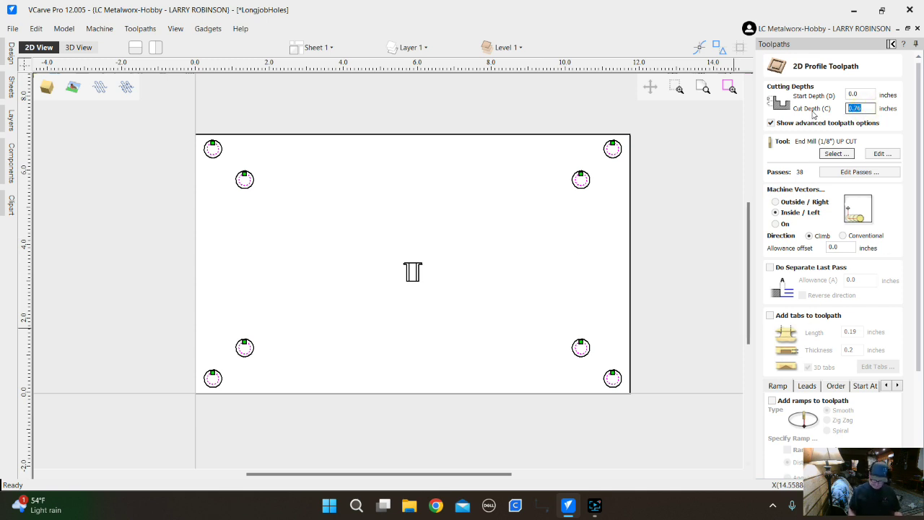
pyautogui.write('.')
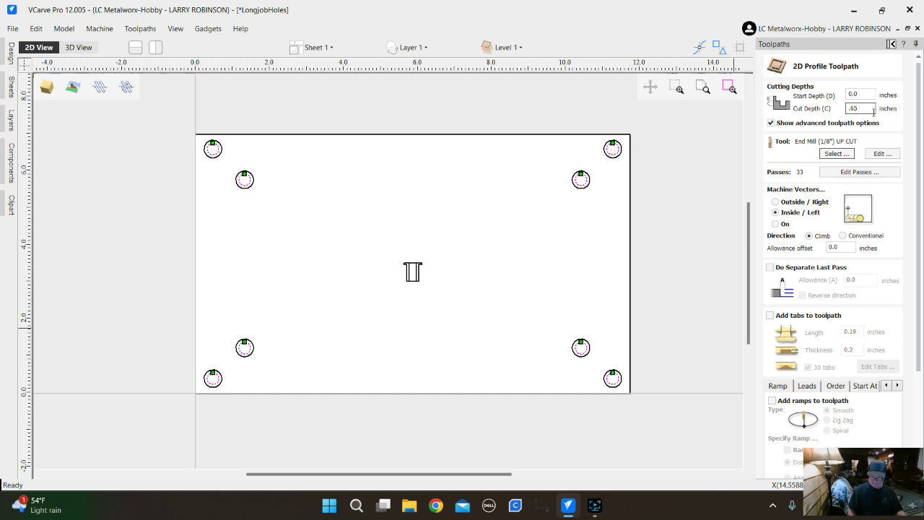
pyautogui.write('0')
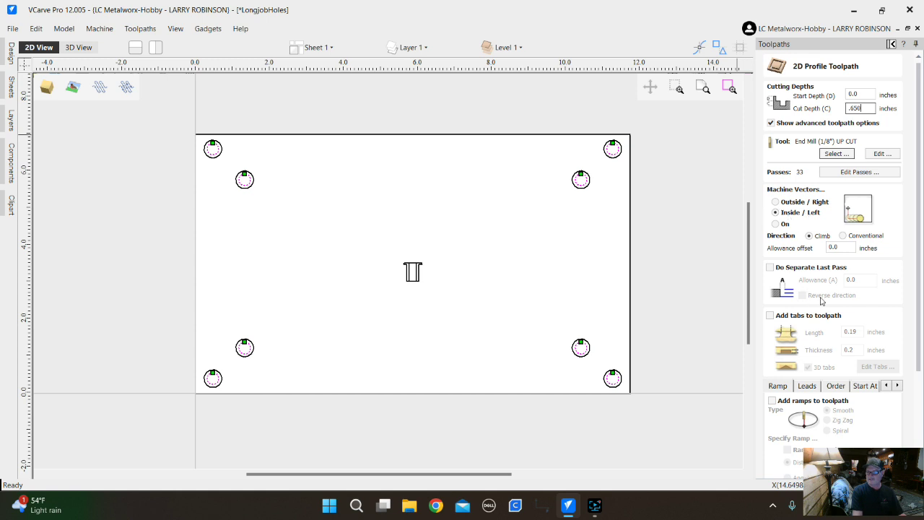
# Add spiral ramps to the toolpath and open the pass depth settings
pyautogui.scroll(-1, 823, 303)
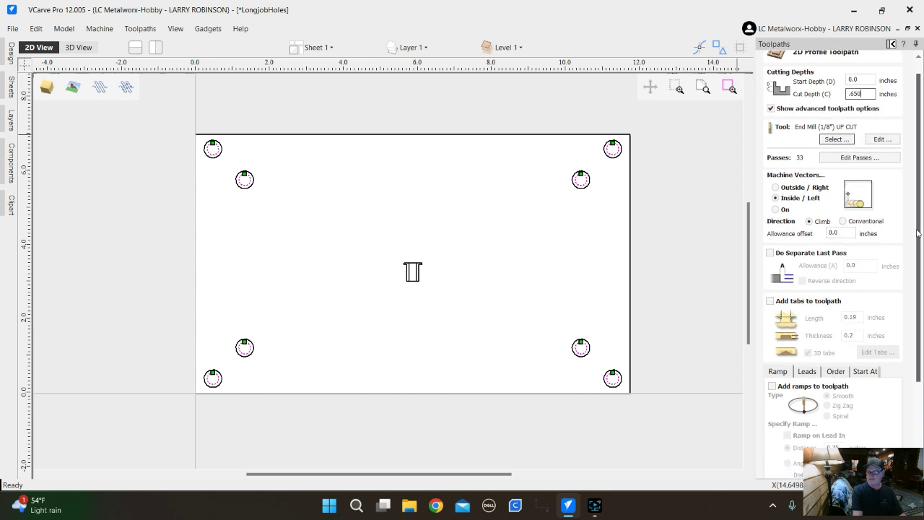
pyautogui.scroll(-3, 917, 234)
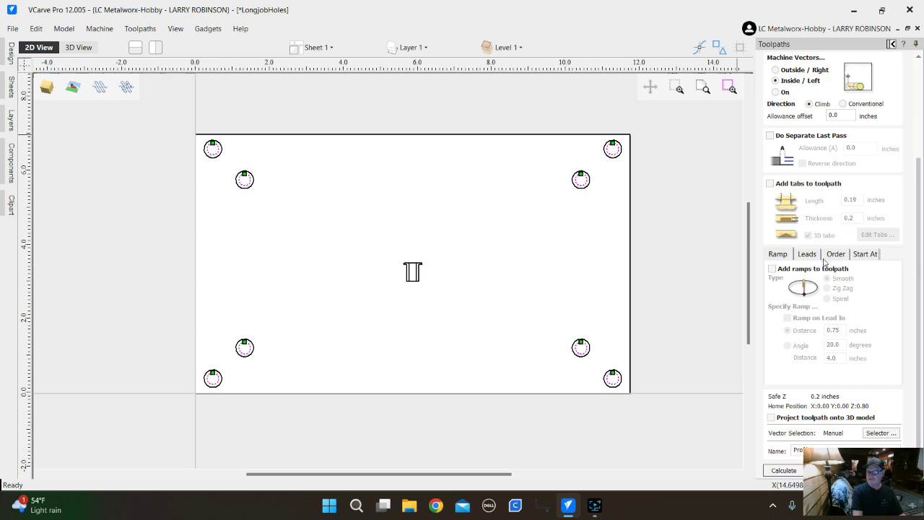
pyautogui.click(771, 268)
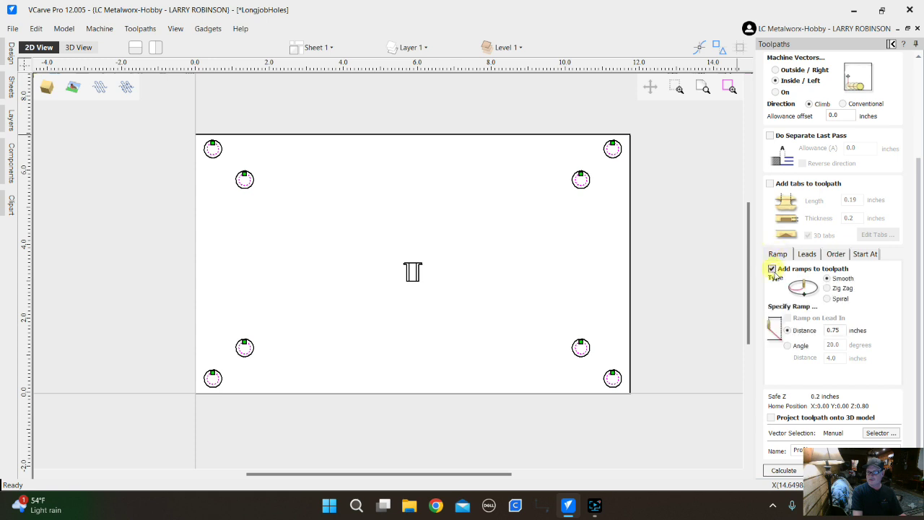
pyautogui.click(827, 299)
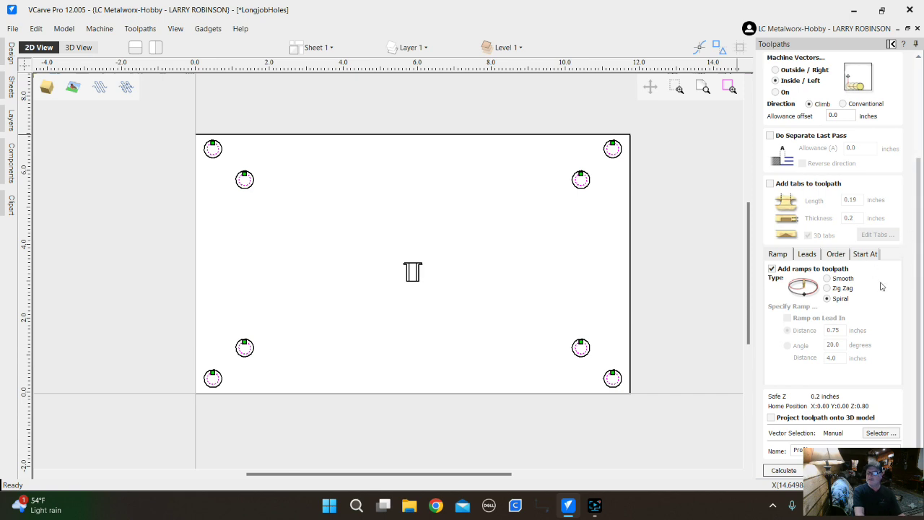
pyautogui.scroll(1, 882, 287)
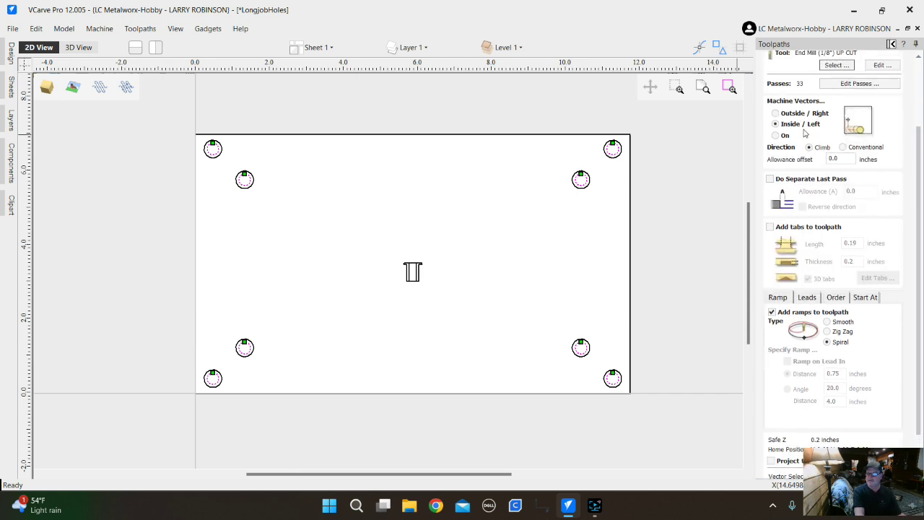
pyautogui.click(846, 84)
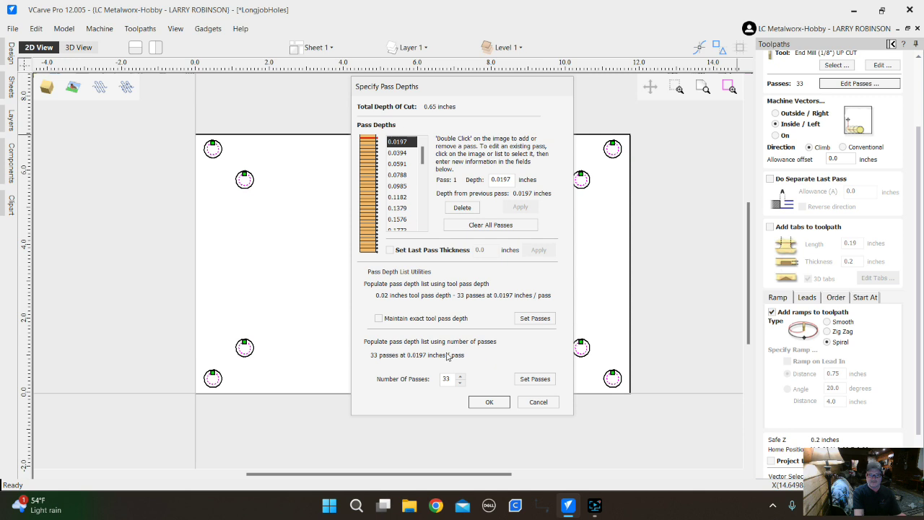
# Reduce the depth passes from 33 to 25, at 0.026 inches each
pyautogui.click(459, 383)
pyautogui.click(460, 383)
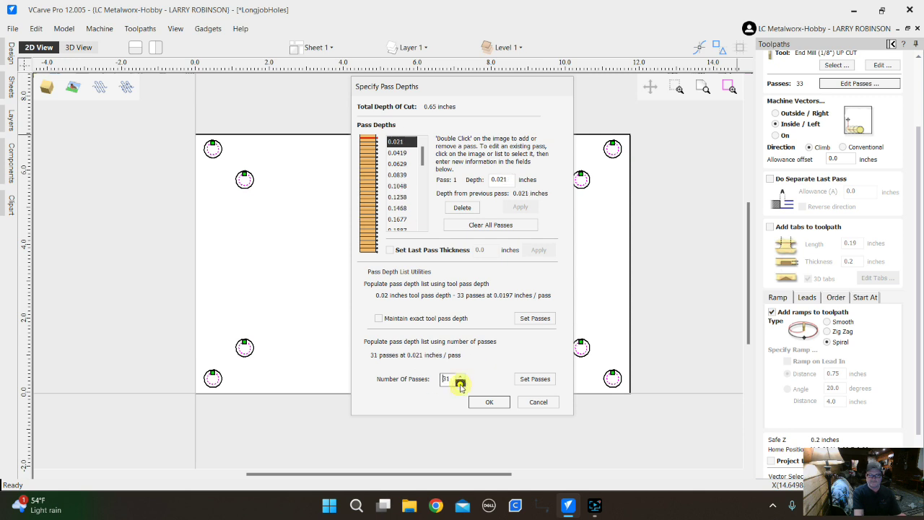
pyautogui.click(459, 383)
pyautogui.click(460, 382)
pyautogui.click(460, 383)
pyautogui.click(460, 382)
pyautogui.click(459, 382)
pyautogui.click(460, 382)
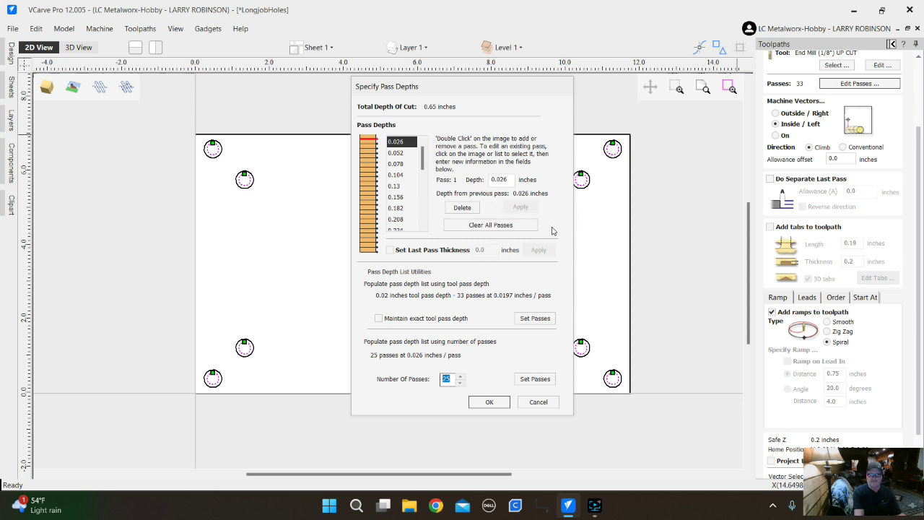
pyautogui.click(490, 402)
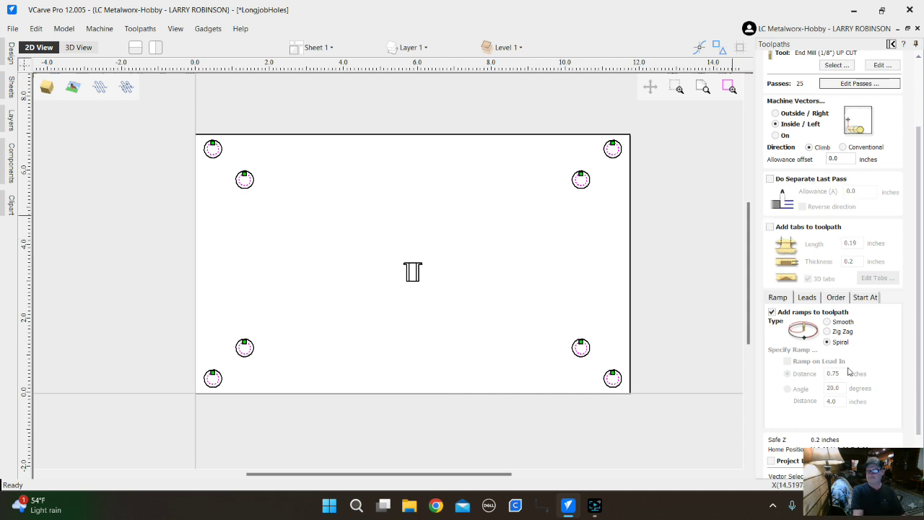
pyautogui.scroll(-1, 920, 240)
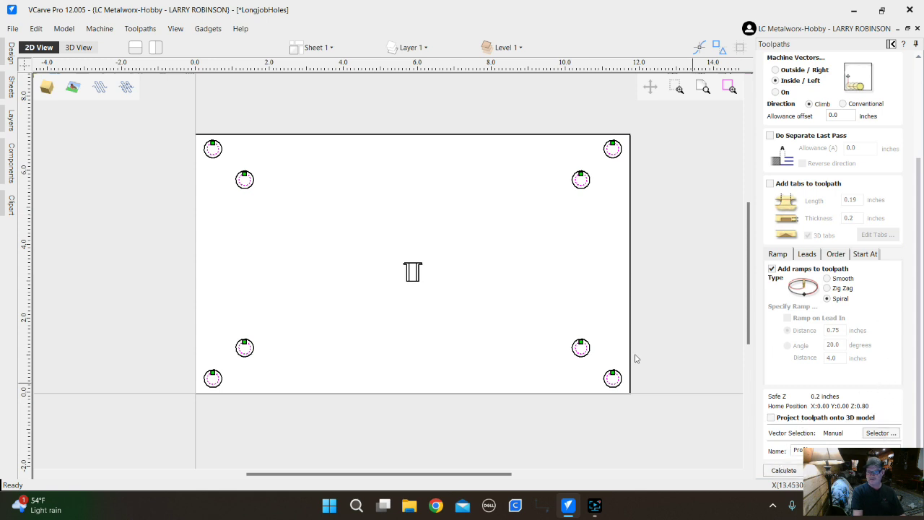
# Name the toolpath FixtureHoles, calculate it, and accept the cut-through warning
pyautogui.doubleClick(797, 450)
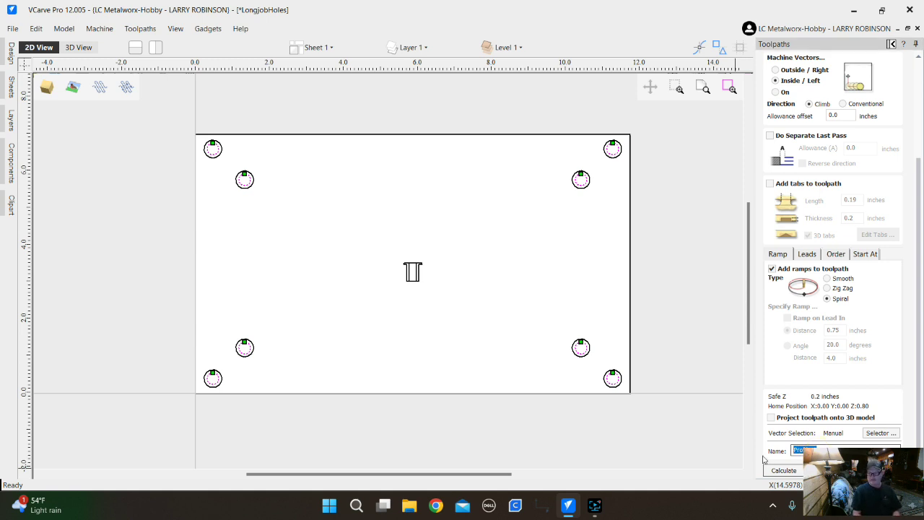
pyautogui.write('Fixt')
pyautogui.click(783, 470)
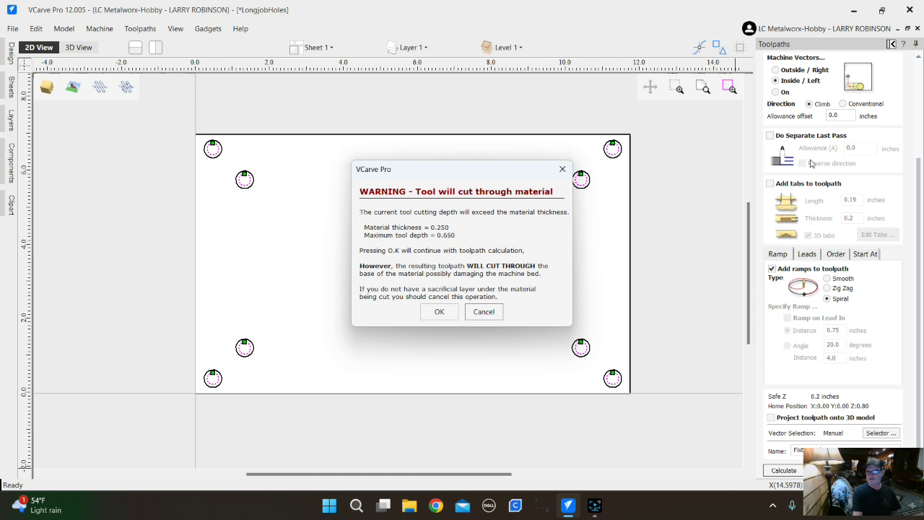
pyautogui.click(435, 315)
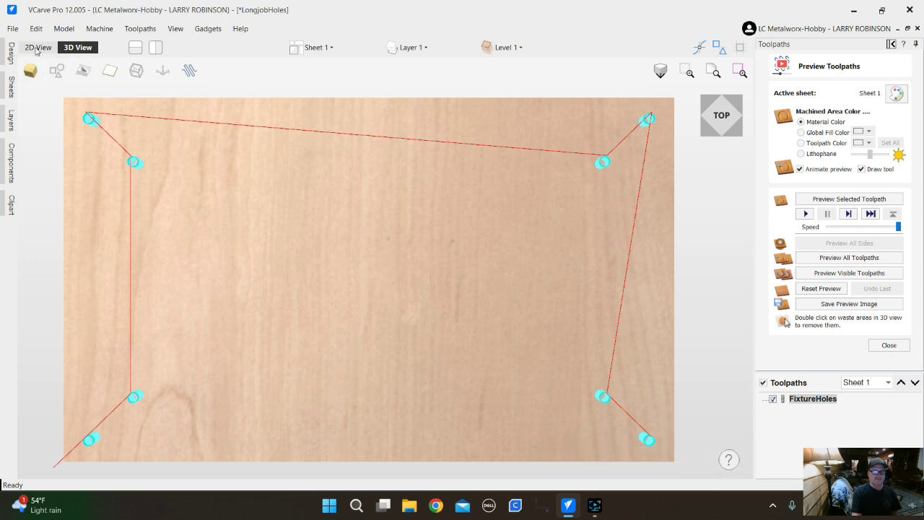
# Change the Job Setup material thickness from 0.25 to .68 inches and close the preview
pyautogui.moveTo(438, 429); pyautogui.dragTo(465, 345)
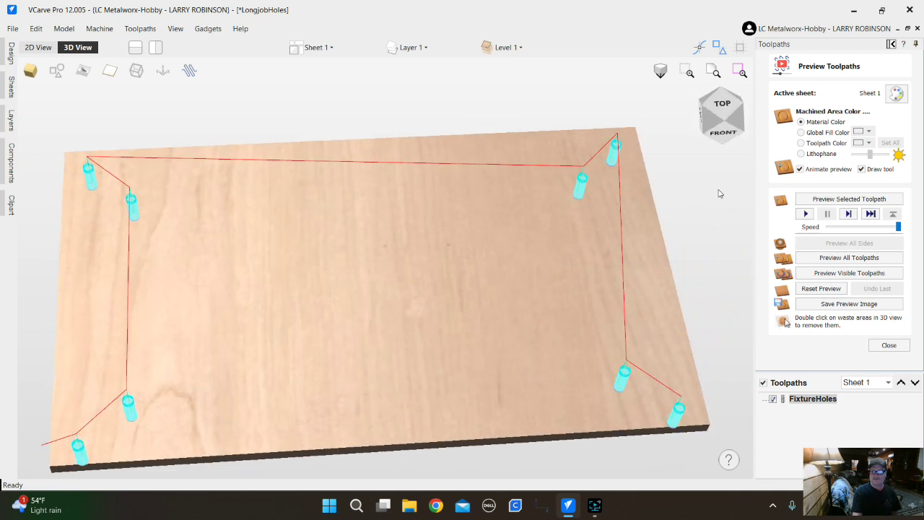
pyautogui.click(892, 44)
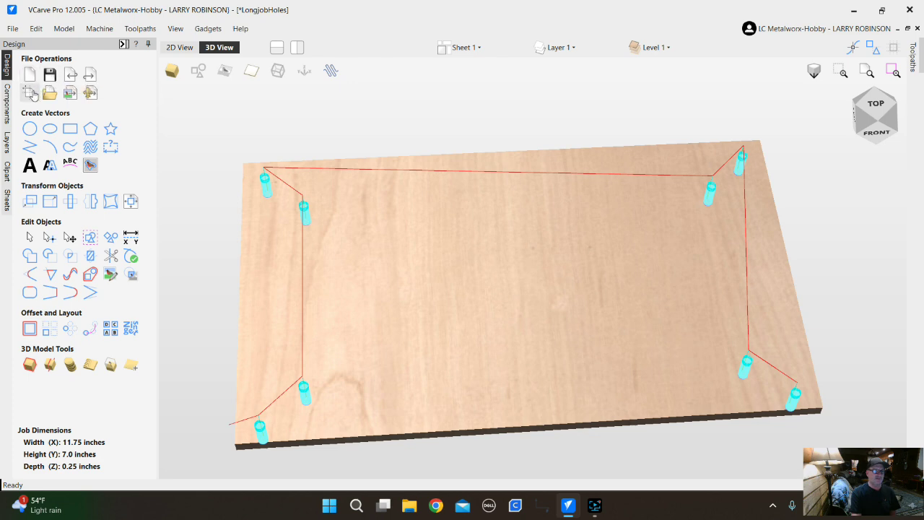
pyautogui.click(30, 93)
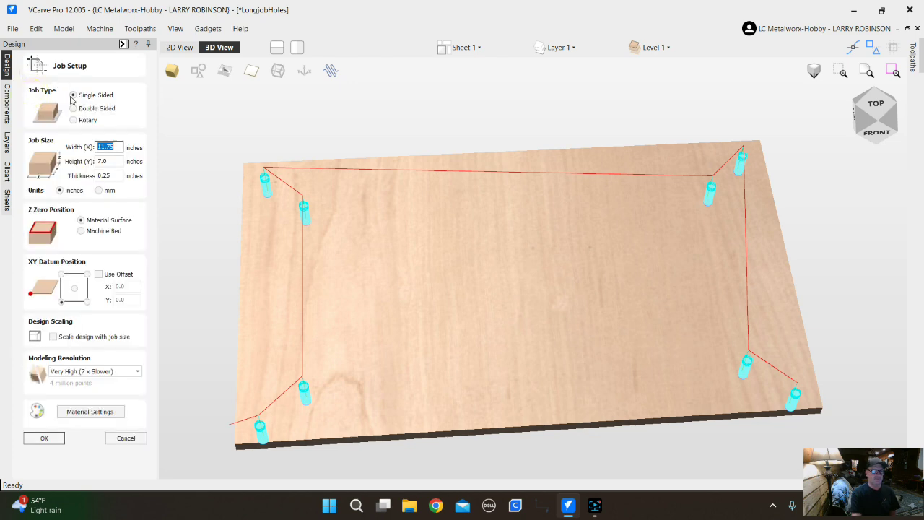
pyautogui.click(108, 176)
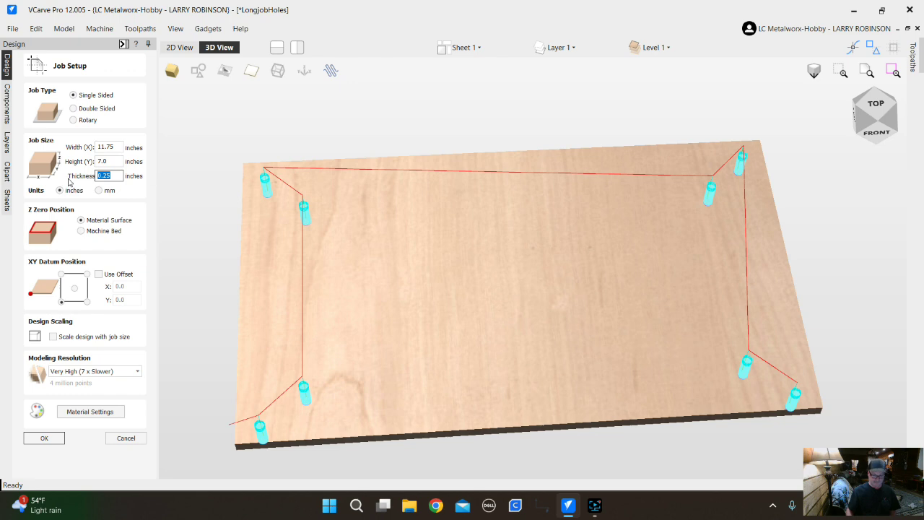
pyautogui.write('.')
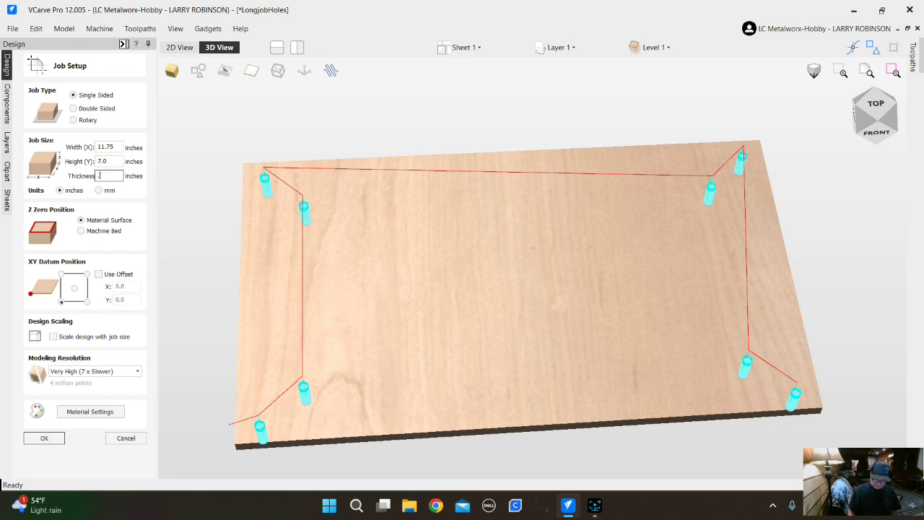
pyautogui.write('68')
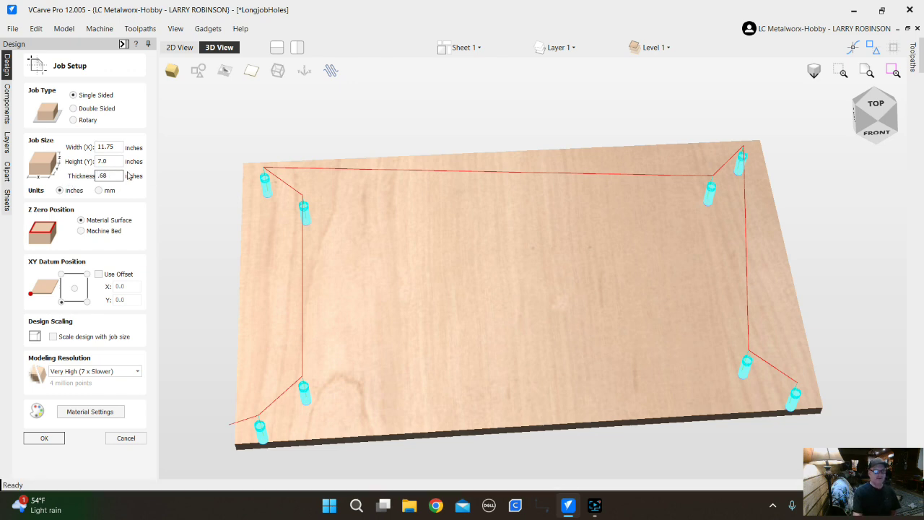
pyautogui.click(40, 439)
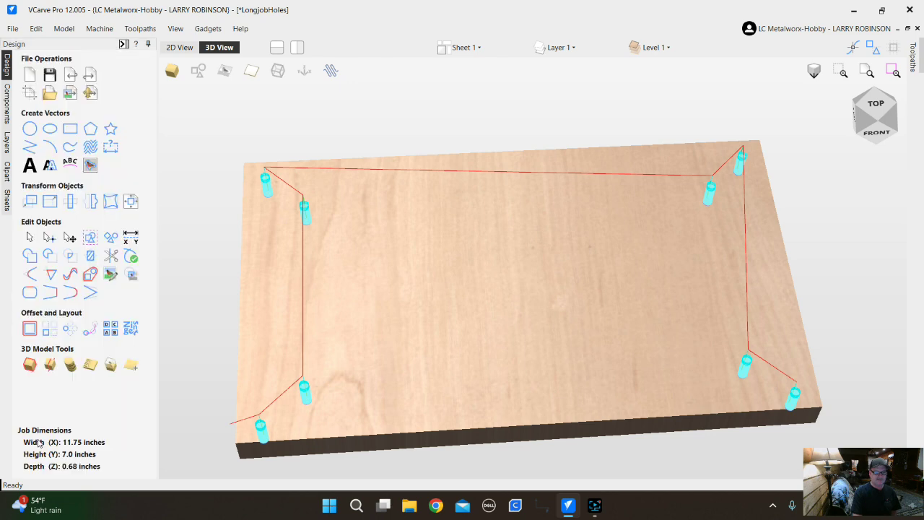
pyautogui.click(123, 44)
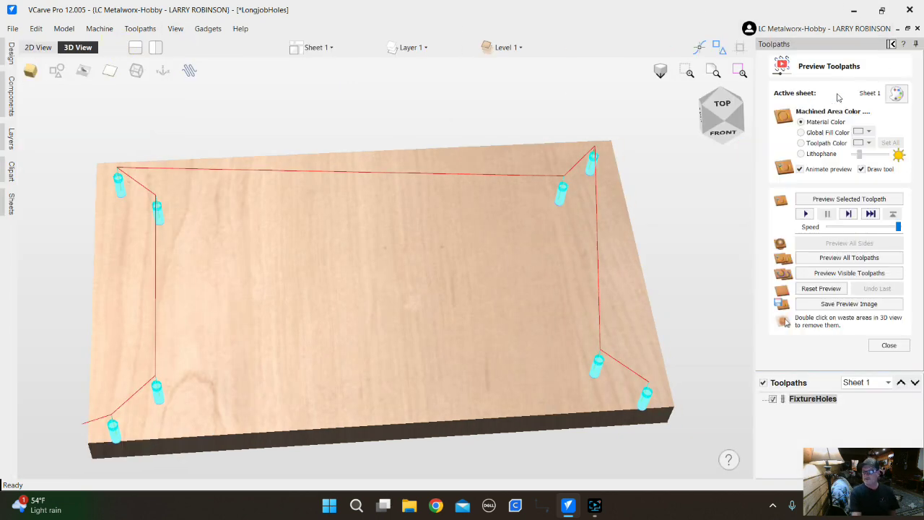
pyautogui.click(888, 345)
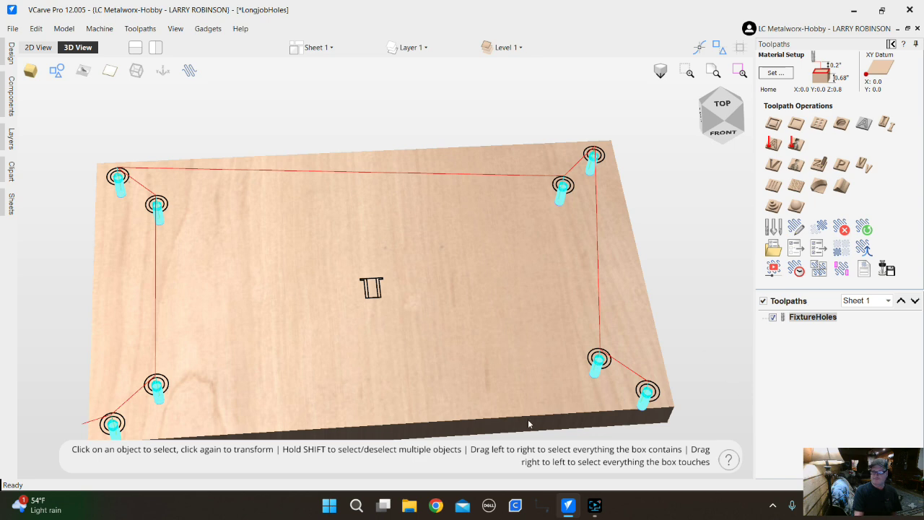
# Reopen FixtureHoles and recalculate it for the 0.68-inch board
pyautogui.doubleClick(807, 316)
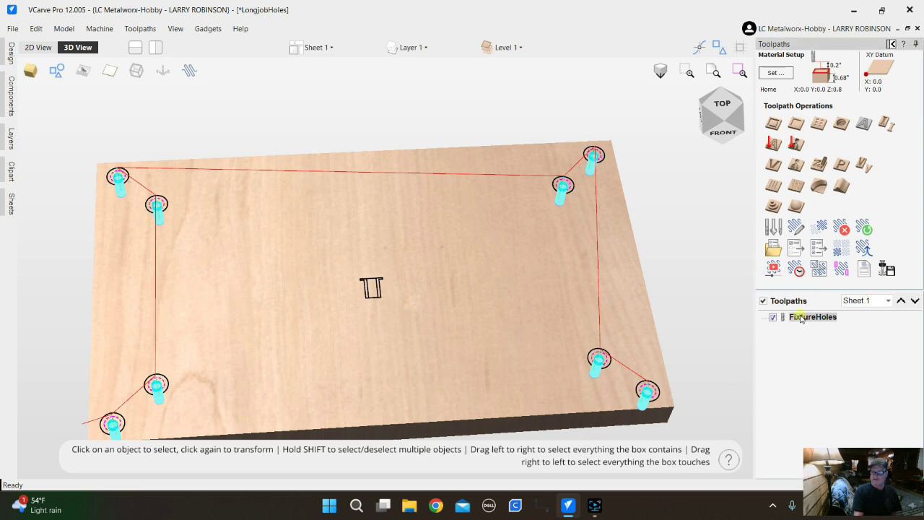
pyautogui.scroll(-3, 830, 389)
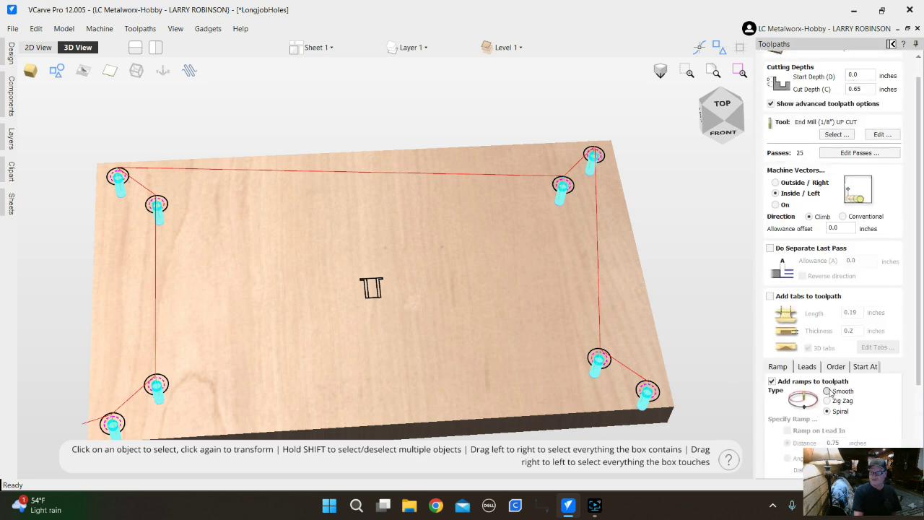
pyautogui.scroll(-2, 916, 286)
pyautogui.scroll(-1, 917, 286)
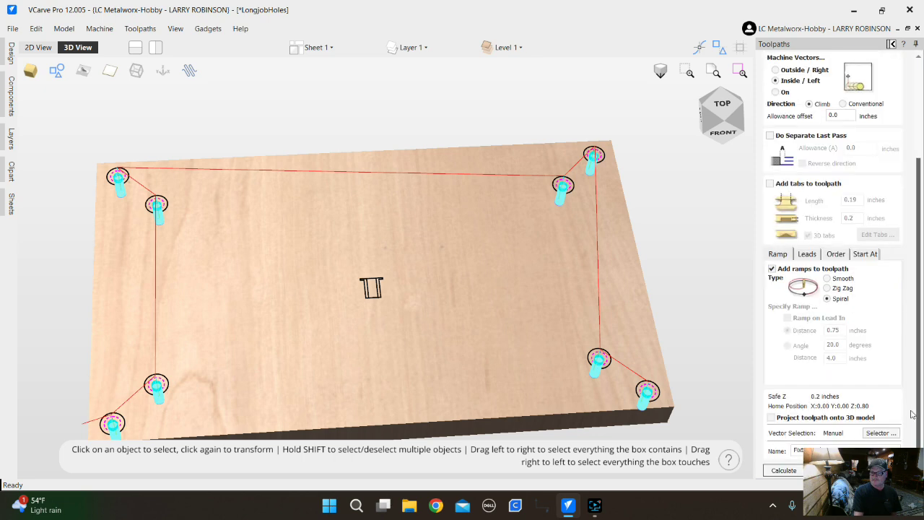
pyautogui.click(790, 472)
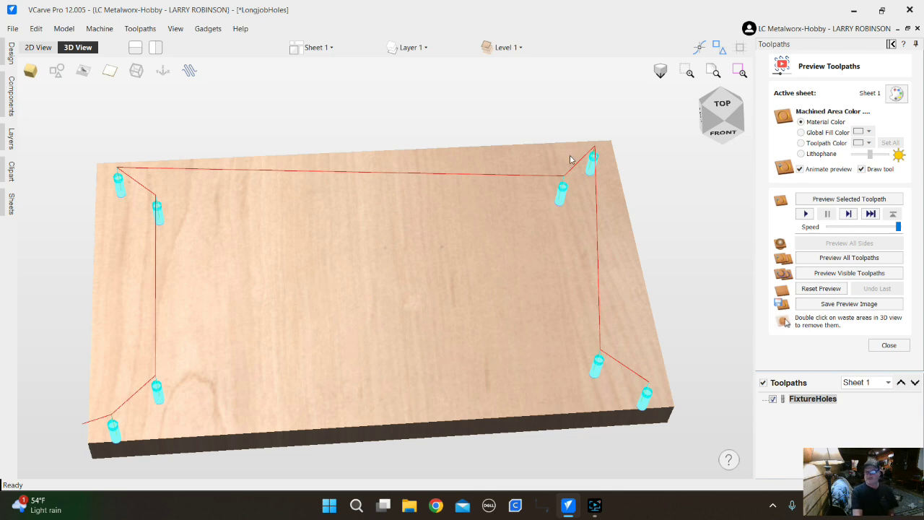
pyautogui.moveTo(571, 157); pyautogui.dragTo(579, 169)
pyautogui.scroll(-3, 577, 179)
pyautogui.scroll(5, 567, 221)
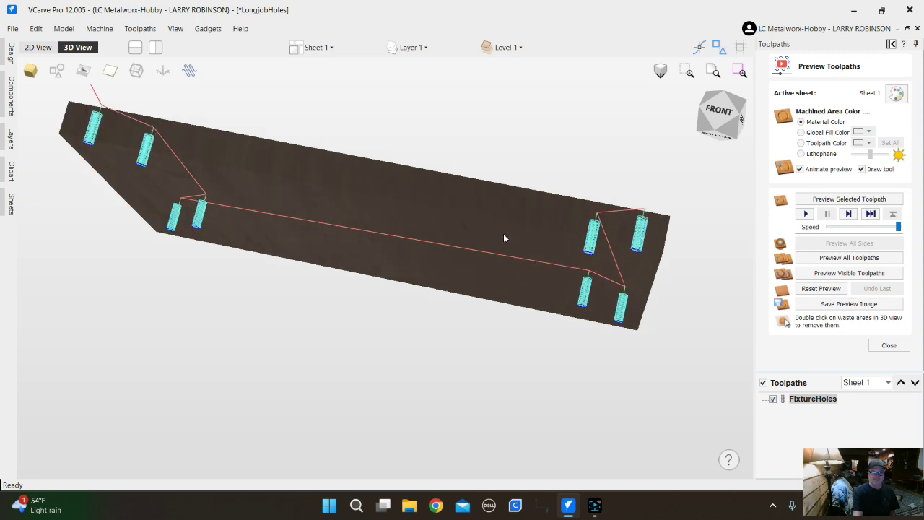
pyautogui.moveTo(196, 218); pyautogui.dragTo(681, 266)
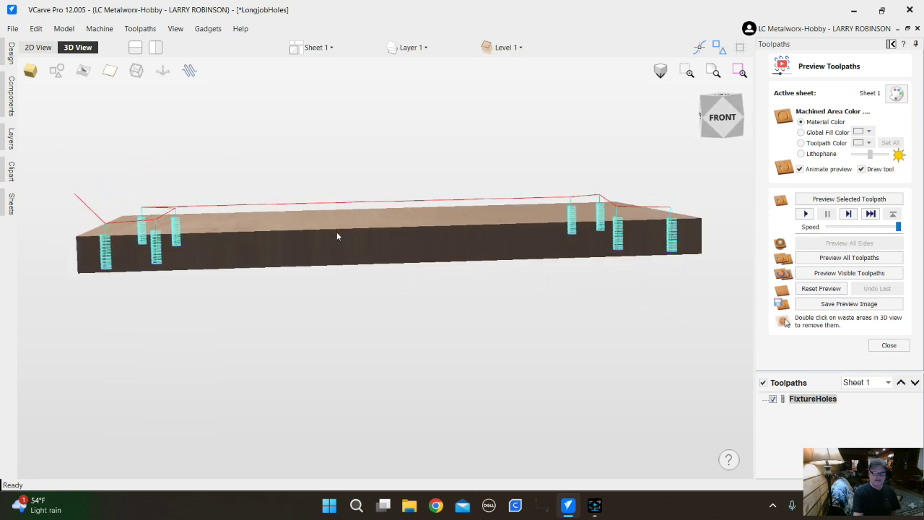
pyautogui.moveTo(332, 237); pyautogui.dragTo(311, 324)
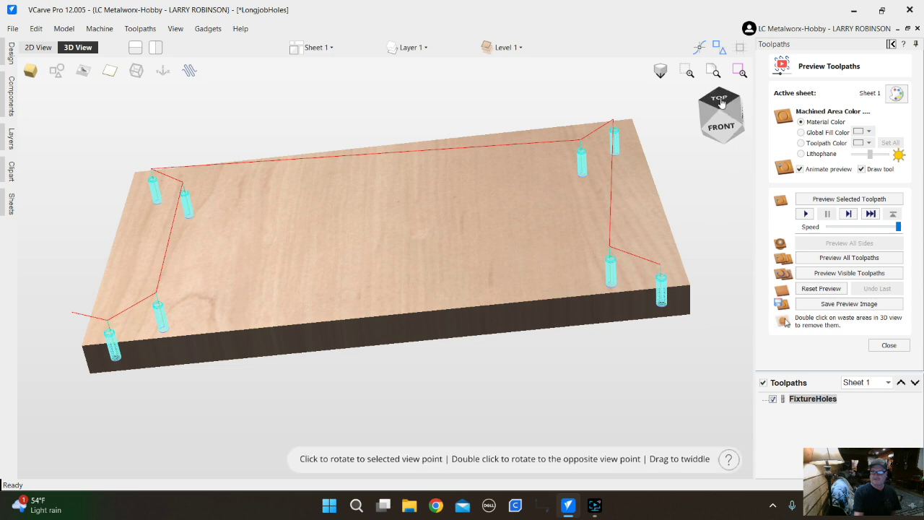
pyautogui.click(720, 136)
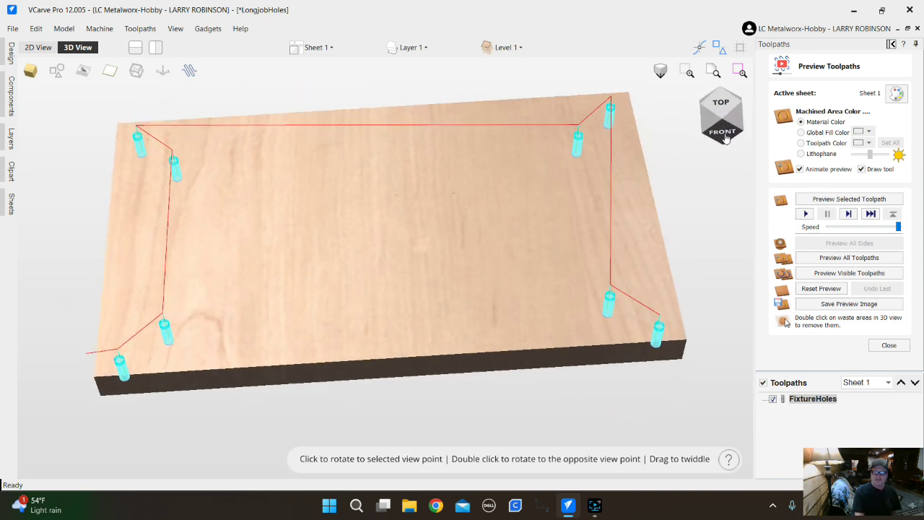
pyautogui.scroll(-3, 533, 215)
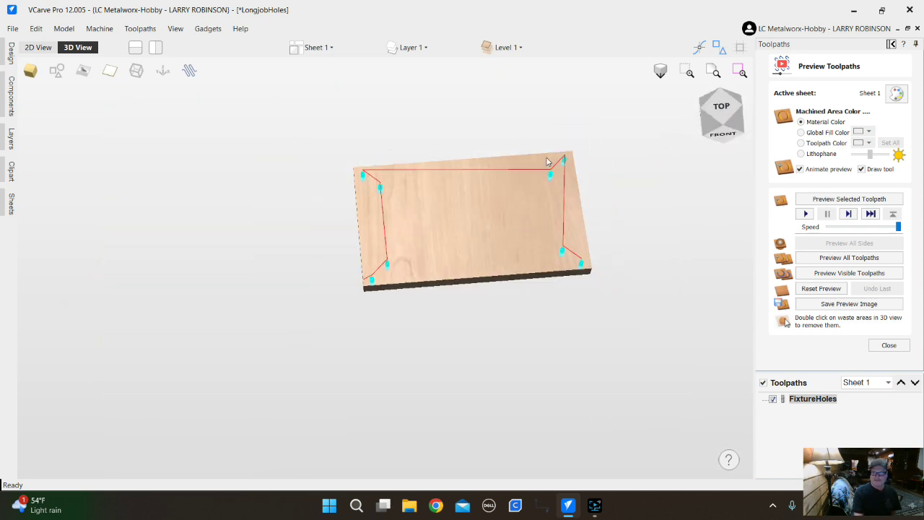
pyautogui.scroll(2, 550, 160)
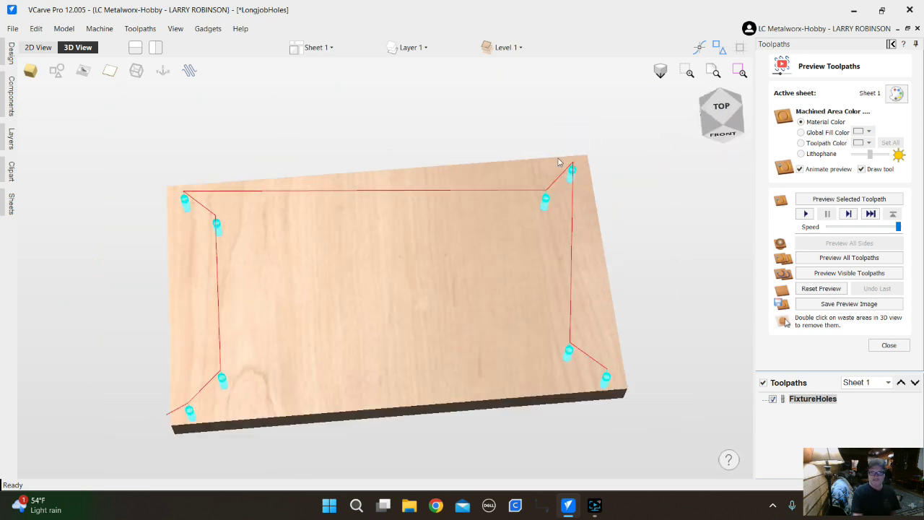
# Close the preview and select the top-right corner, lower-right inner and lower-right corner holes
pyautogui.click(902, 346)
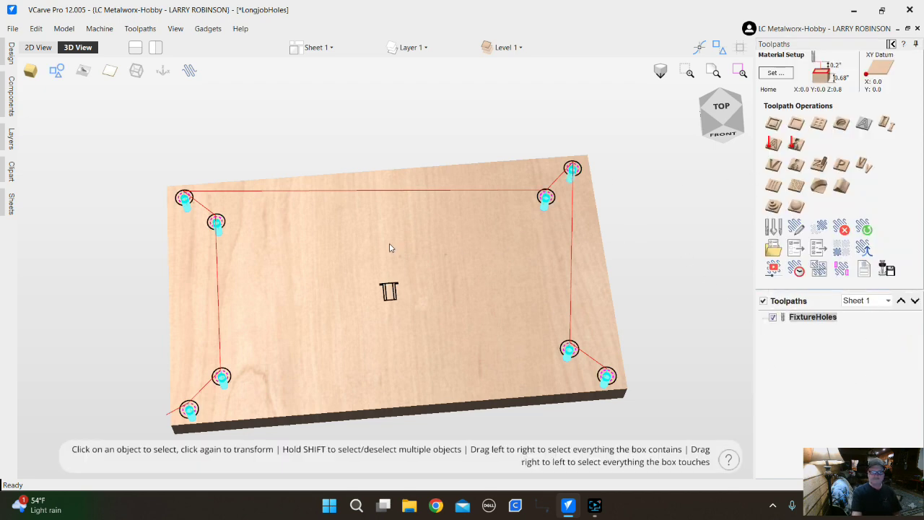
pyautogui.scroll(2, 171, 220)
pyautogui.scroll(-3, 213, 202)
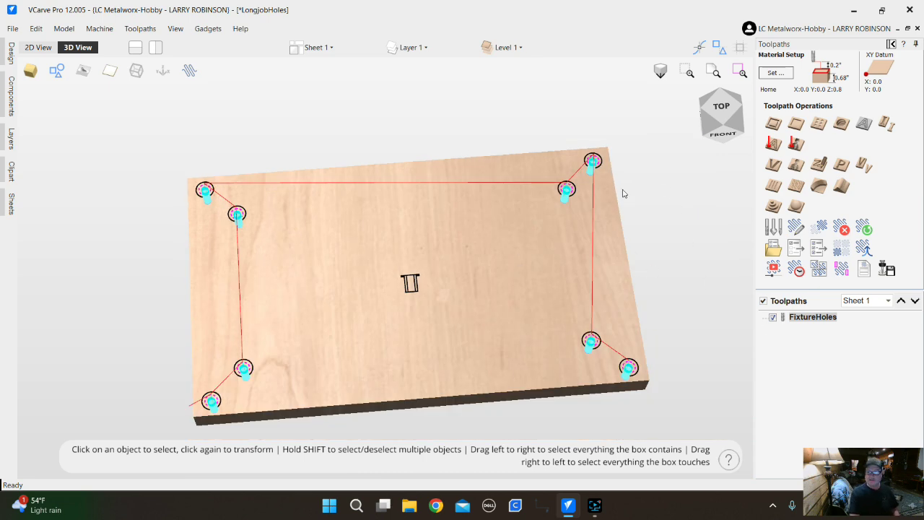
pyautogui.click(593, 160)
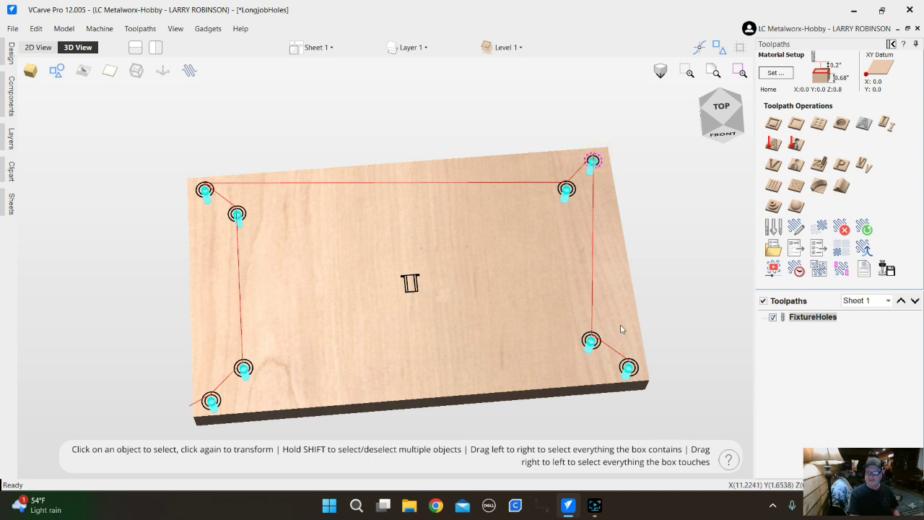
pyautogui.keyDown('shift'); pyautogui.click(592, 341); pyautogui.keyUp('shift')
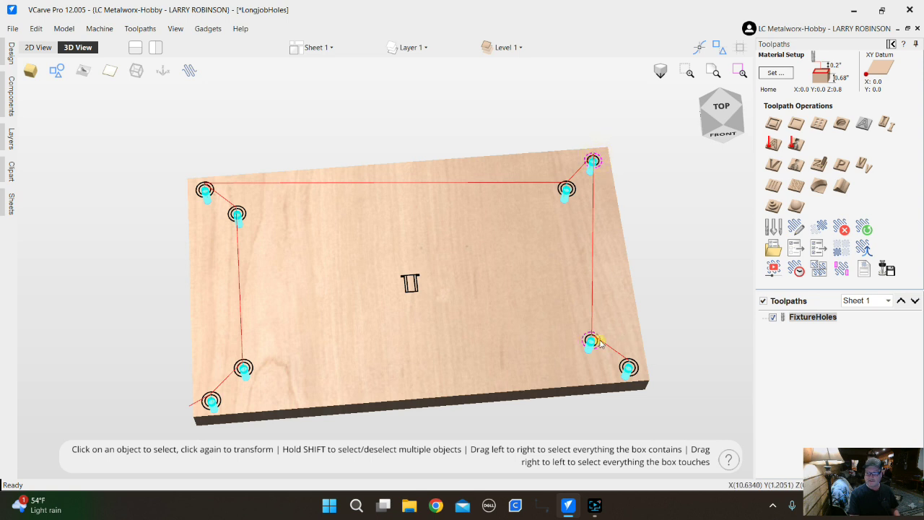
pyautogui.keyDown('shift'); pyautogui.click(629, 367); pyautogui.keyUp('shift')
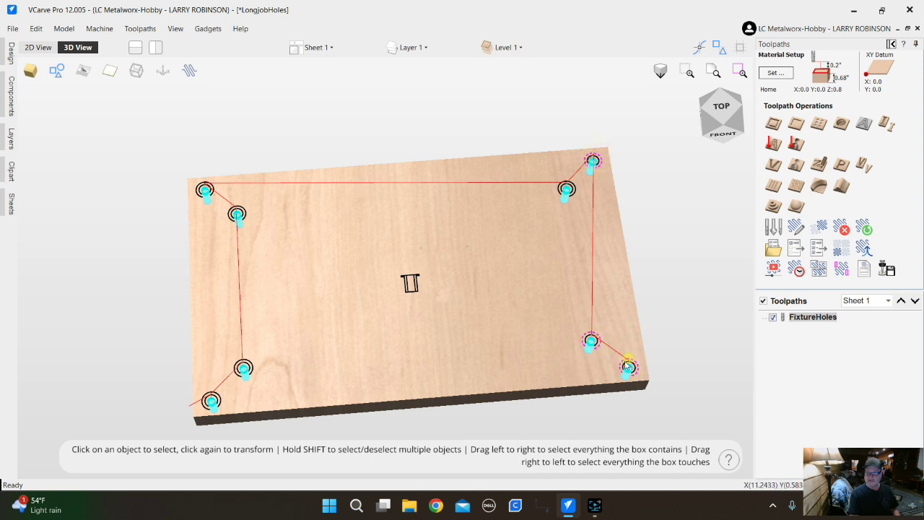
# Add the lower-left inner, upper-left inner and upper-right inner holes to the selection
pyautogui.keyDown('shift'); pyautogui.click(245, 368); pyautogui.keyUp('shift')
pyautogui.scroll(4, 209, 399)
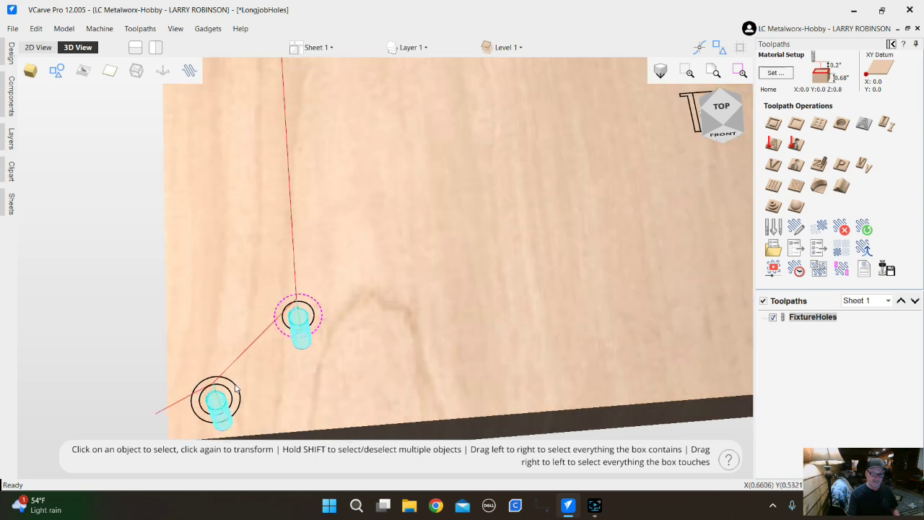
pyautogui.scroll(-4, 231, 381)
pyautogui.scroll(4, 248, 216)
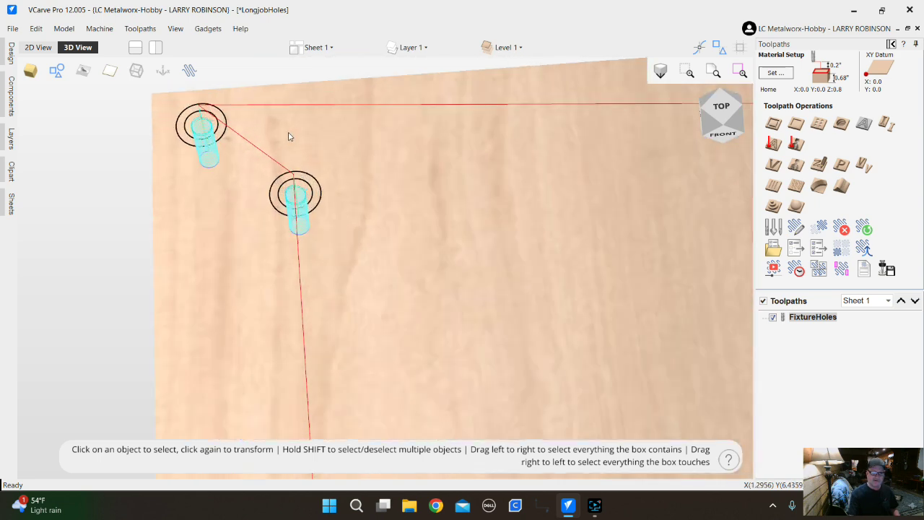
pyautogui.scroll(3, 288, 137)
pyautogui.keyDown('shift'); pyautogui.click(306, 208); pyautogui.keyUp('shift')
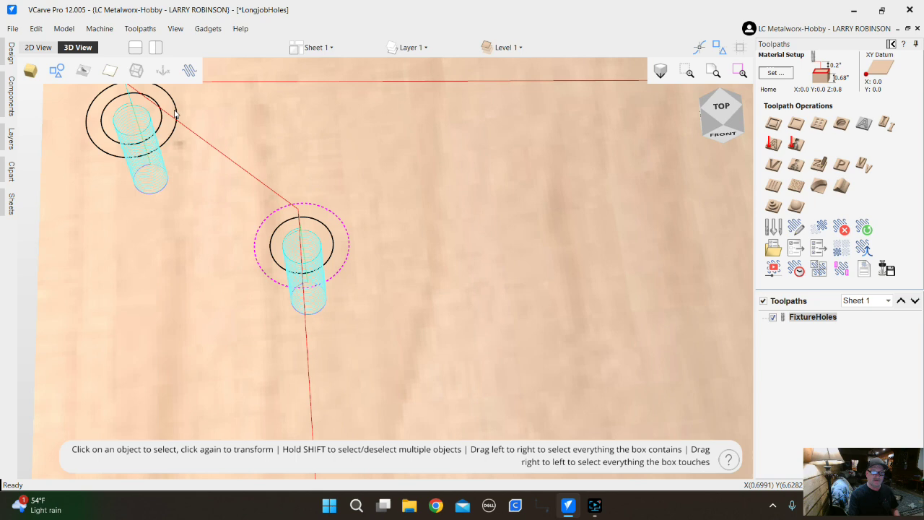
pyautogui.scroll(-5, 176, 112)
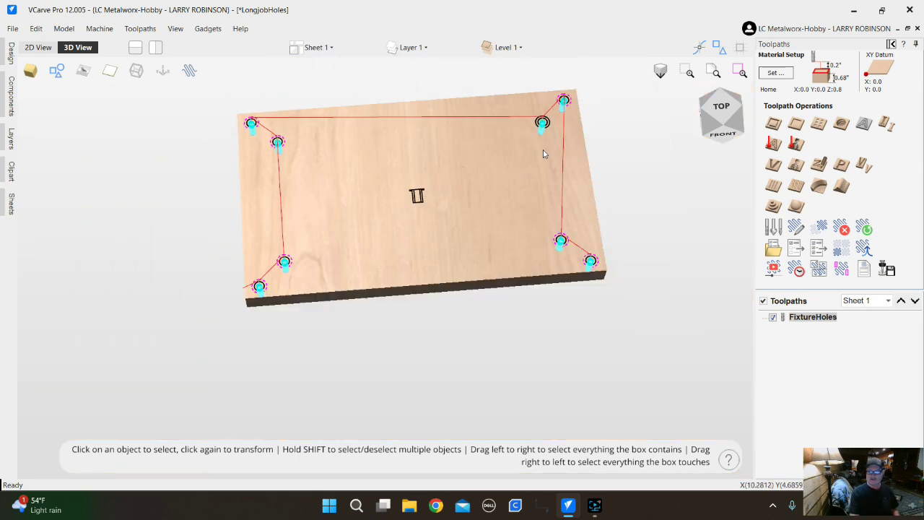
pyautogui.scroll(5, 544, 153)
pyautogui.keyDown('shift'); pyautogui.click(524, 137); pyautogui.keyUp('shift')
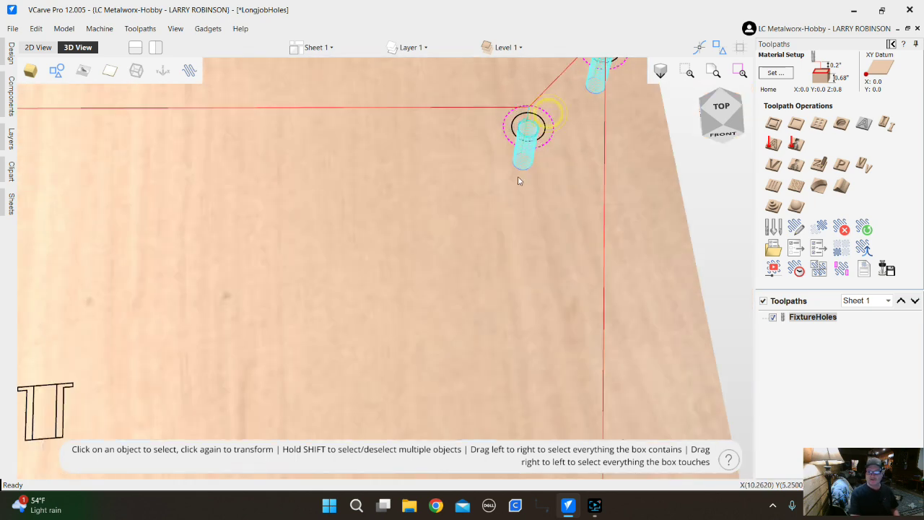
pyautogui.scroll(-5, 505, 184)
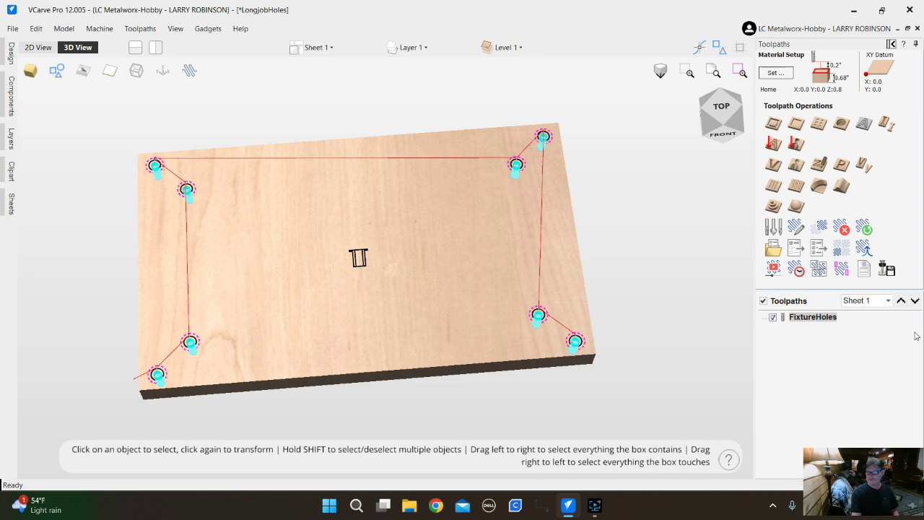
# Start a profile toolpath for the selected holes with a .060-inch cut depth
pyautogui.click(773, 124)
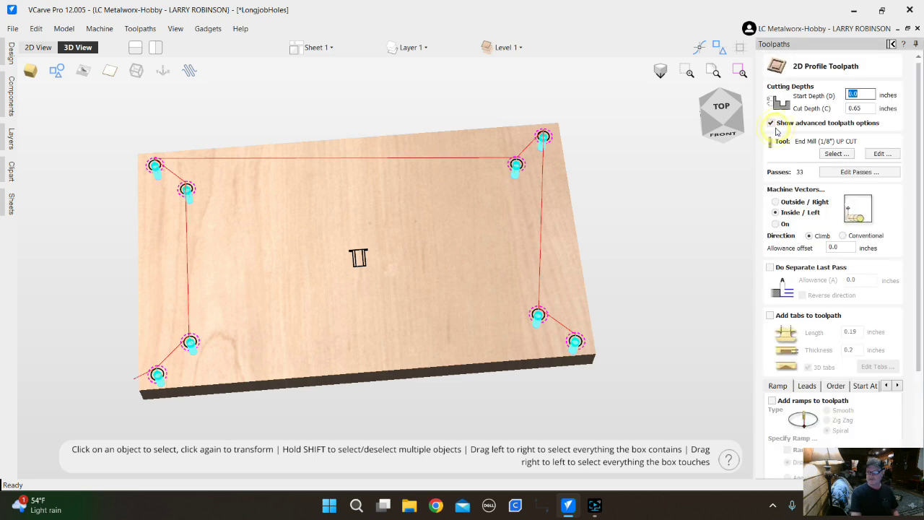
pyautogui.doubleClick(852, 108)
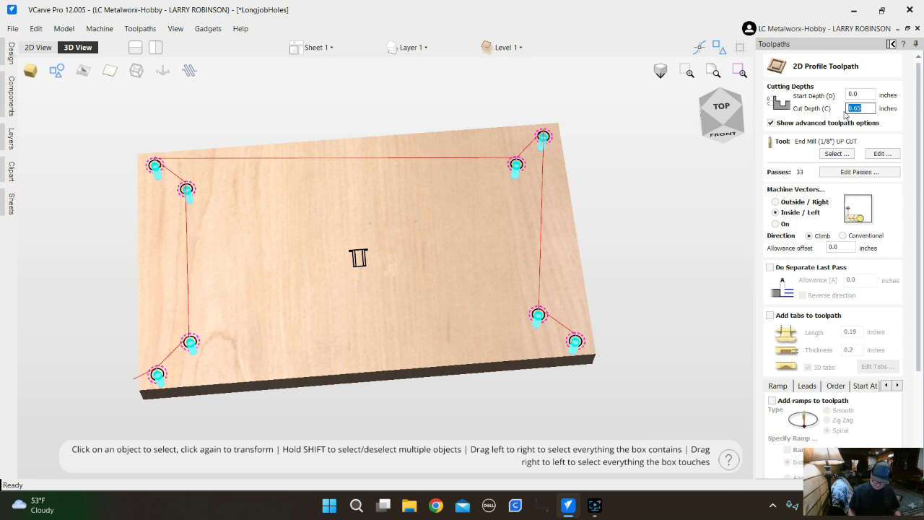
pyautogui.write('.0')
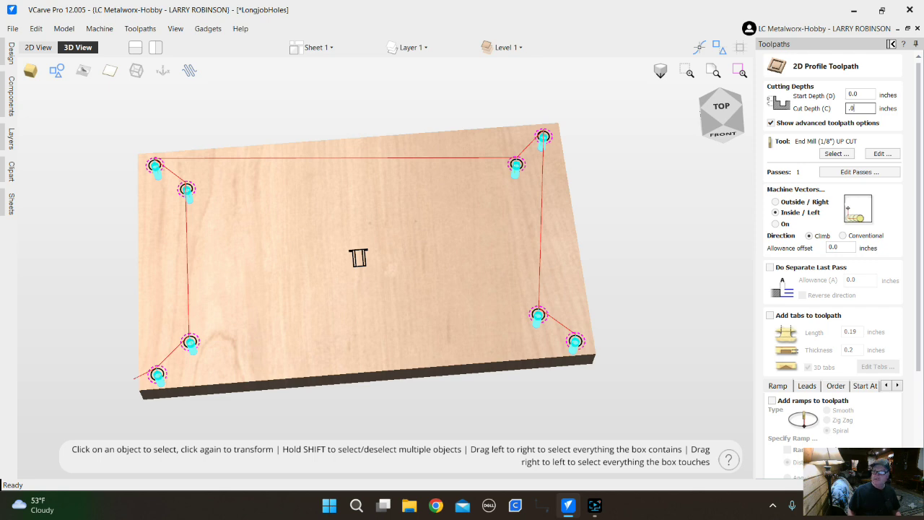
pyautogui.write('6')
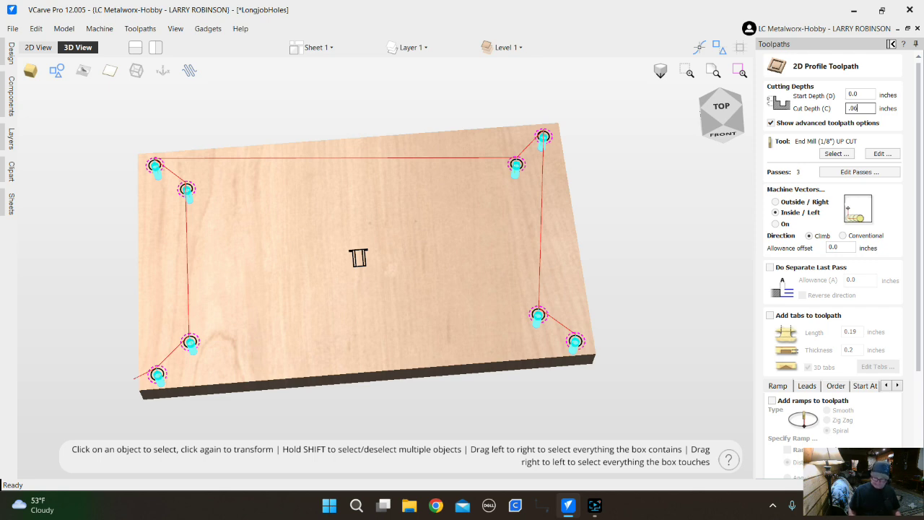
pyautogui.write('0')
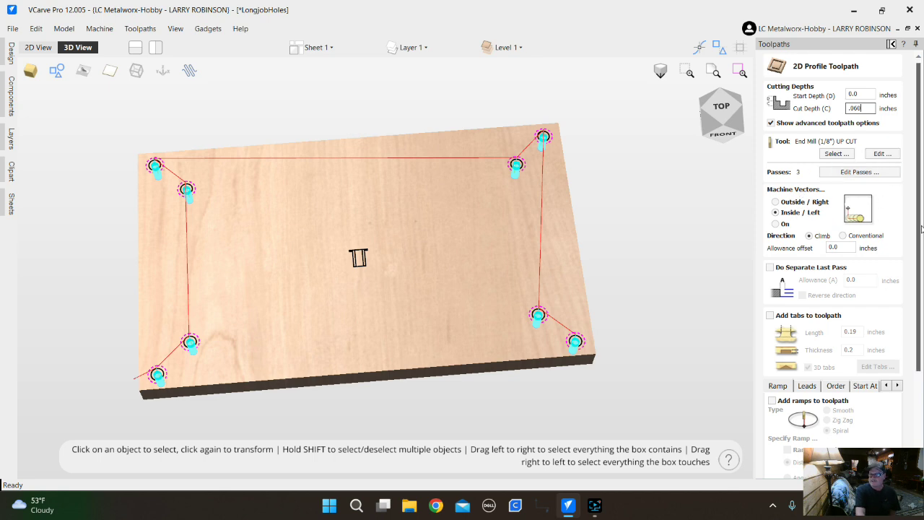
# Enable spiral ramps, name the toolpath HoleCounter, and calculate it
pyautogui.scroll(-3, 921, 229)
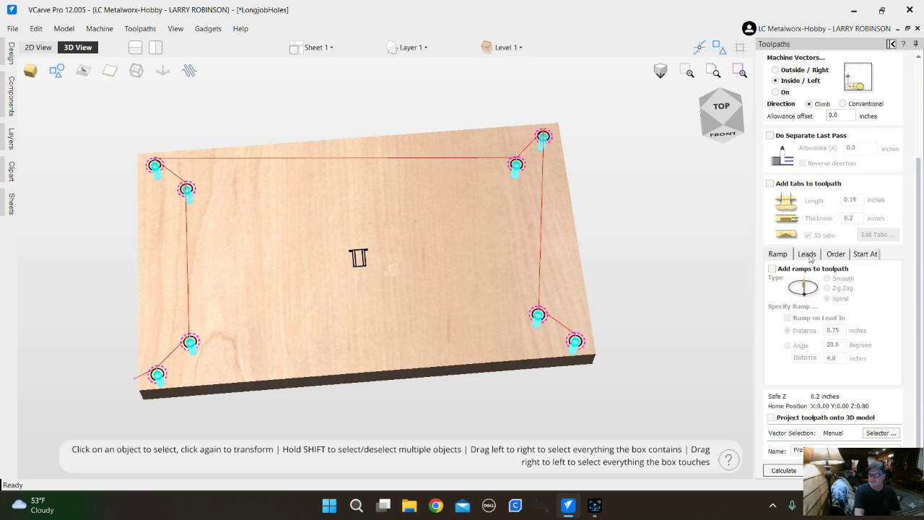
pyautogui.click(772, 269)
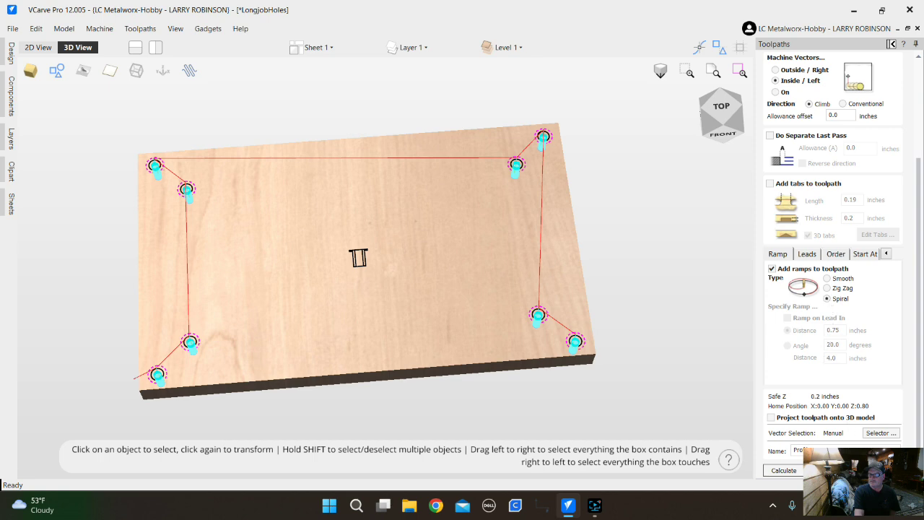
pyautogui.moveTo(823, 450); pyautogui.dragTo(773, 454)
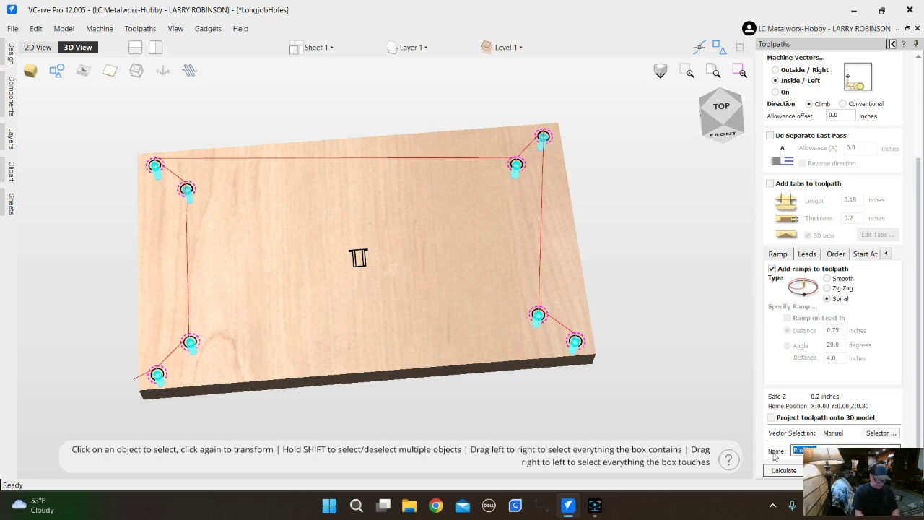
pyautogui.write('Hol')
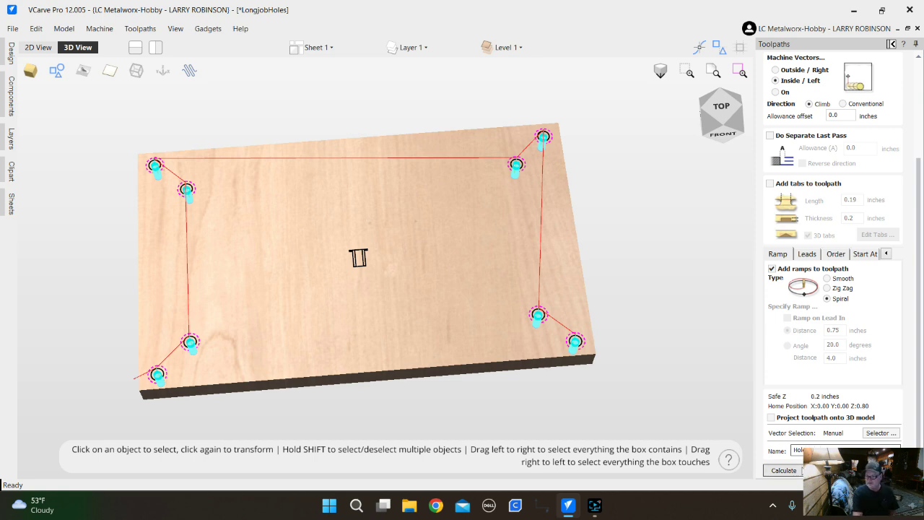
pyautogui.click(795, 469)
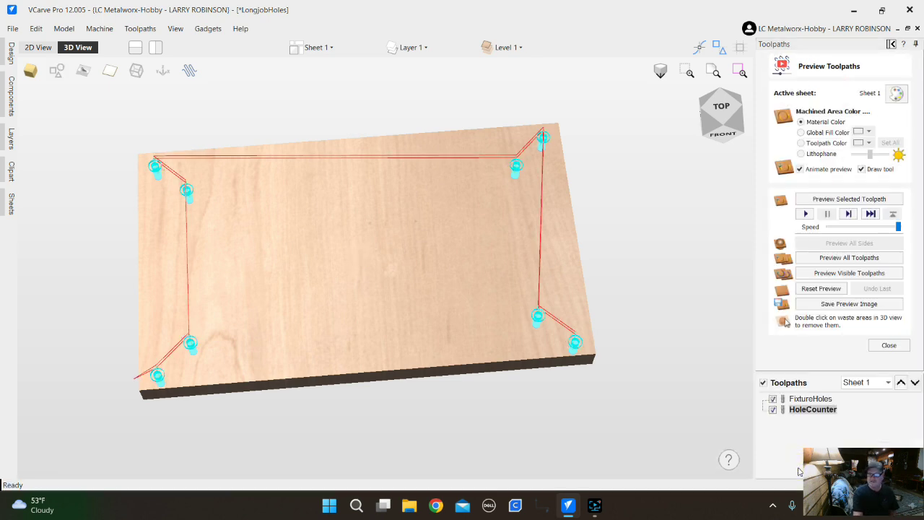
# Zoom and orbit the preview to a flatter, near top-down view of the whole board
pyautogui.click(509, 328)
pyautogui.moveTo(450, 322); pyautogui.dragTo(450, 173)
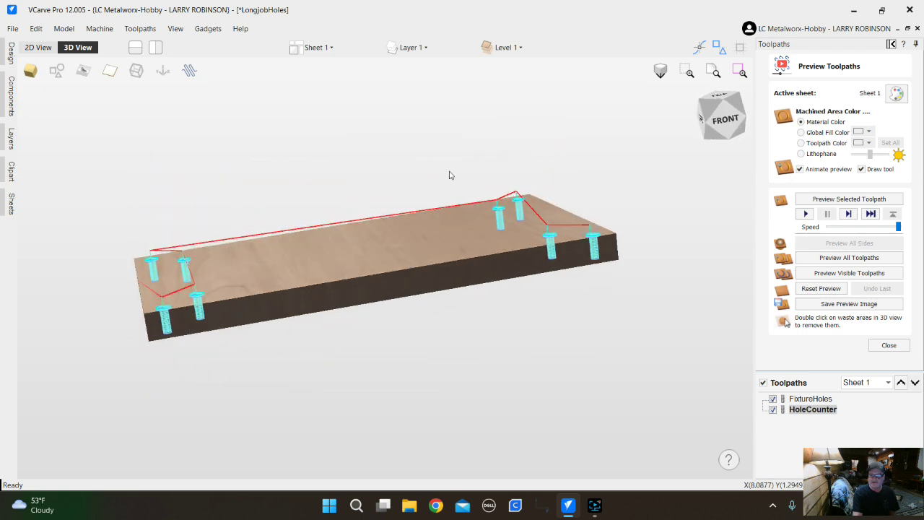
pyautogui.scroll(3, 555, 262)
pyautogui.scroll(3, 555, 262)
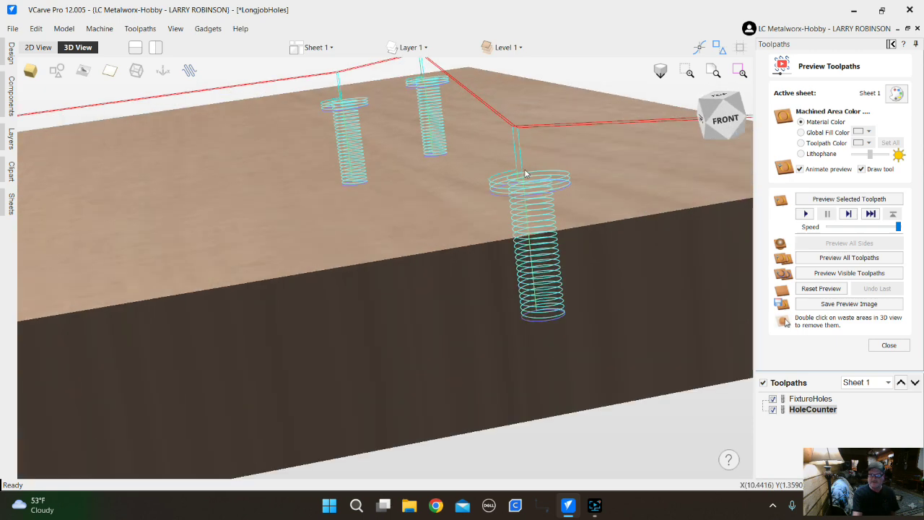
pyautogui.moveTo(487, 255); pyautogui.dragTo(613, 260)
pyautogui.scroll(-3, 486, 180)
pyautogui.scroll(2, 486, 180)
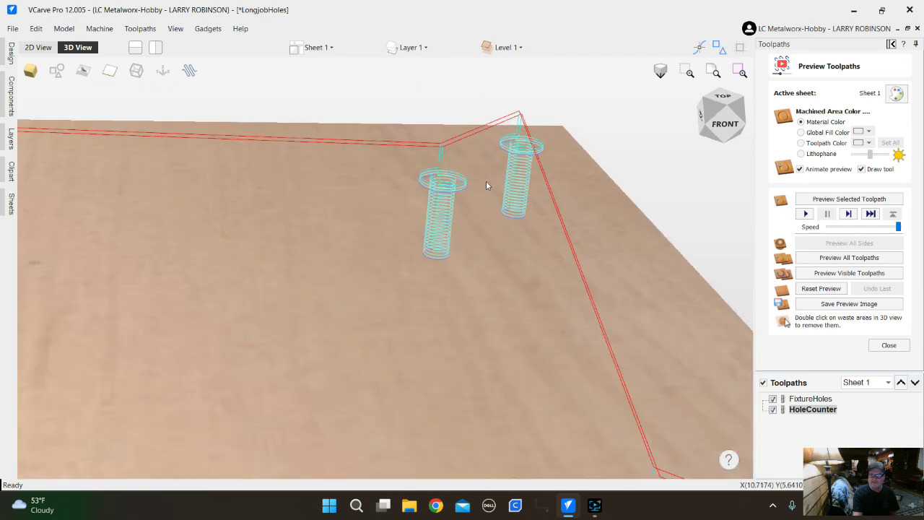
pyautogui.scroll(-5, 486, 186)
pyautogui.scroll(-3, 457, 252)
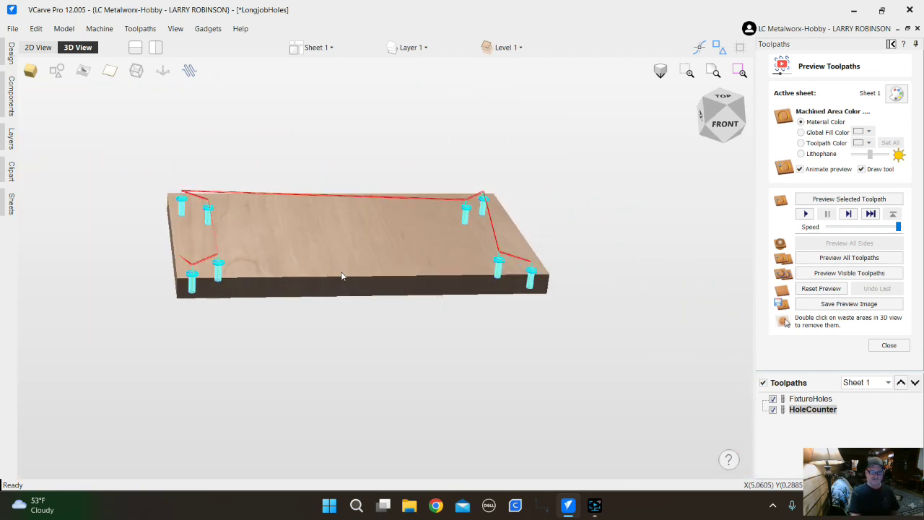
pyautogui.moveTo(458, 252); pyautogui.dragTo(301, 310)
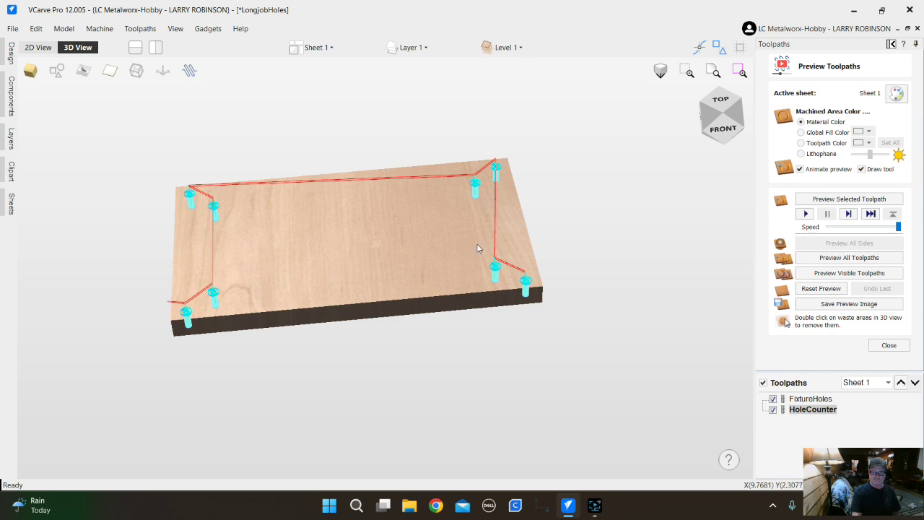
pyautogui.moveTo(498, 252); pyautogui.dragTo(535, 257)
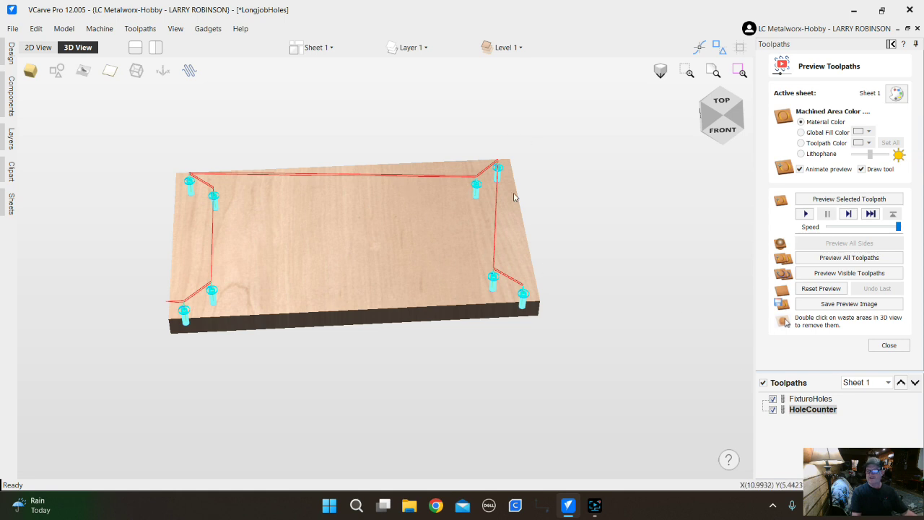
# Close the preview, select FixtureHoles, and bring up the Save Toolpath settings
pyautogui.click(888, 345)
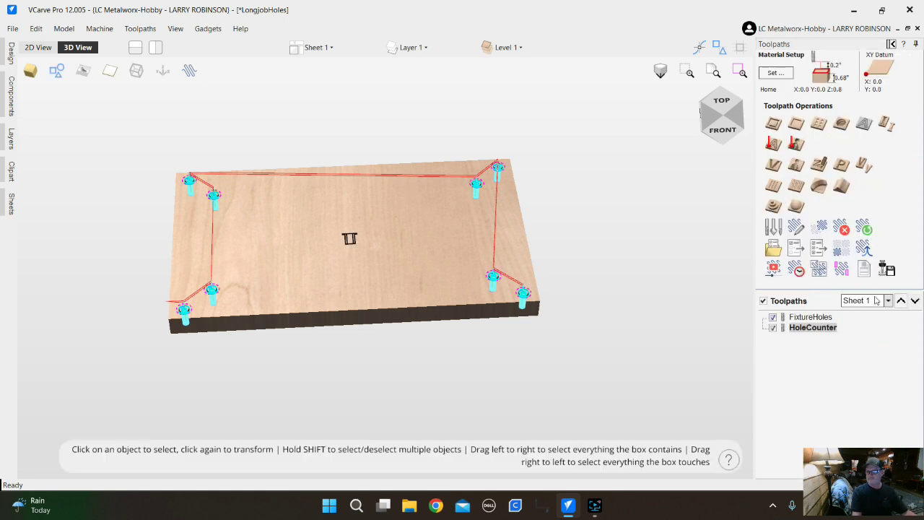
pyautogui.moveTo(832, 320)
pyautogui.click(815, 317)
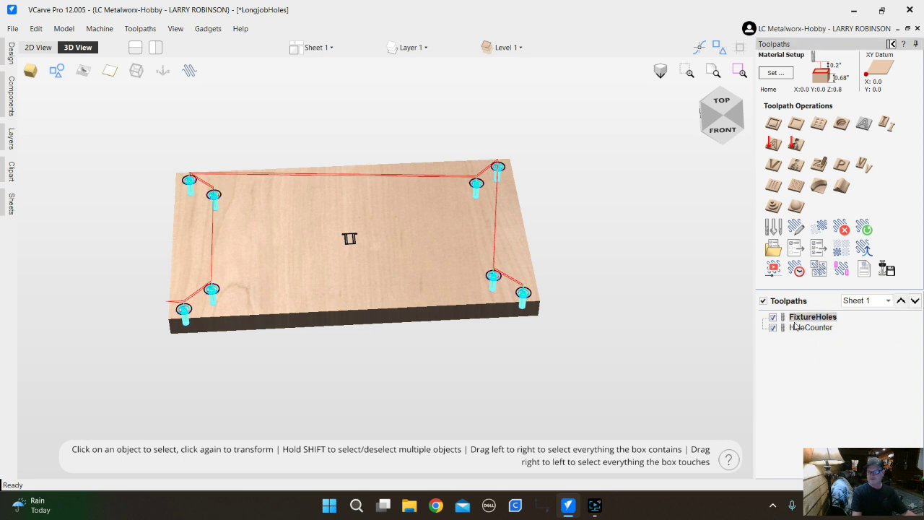
pyautogui.click(886, 270)
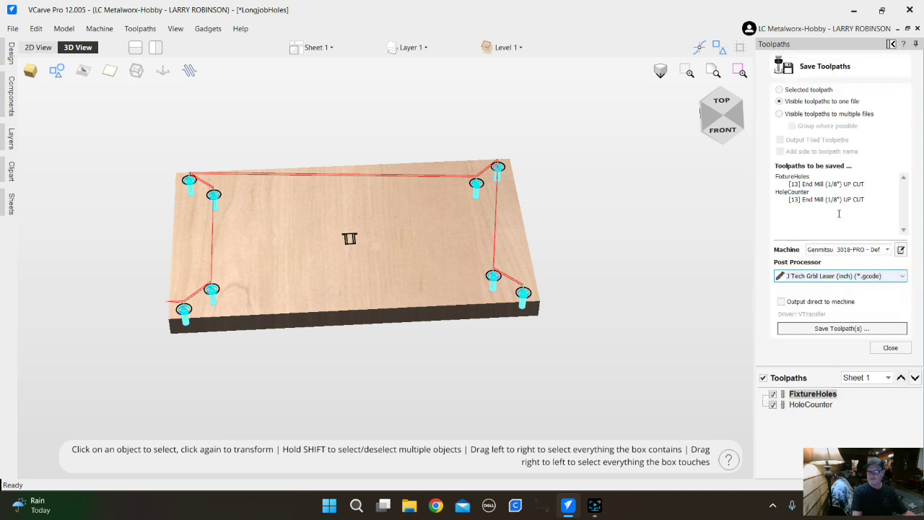
# Save both toolpaths as FixtureHoles.gcode in Longmill Video for Benchtop 30x30 with LongmillEDIT (inch)
pyautogui.click(903, 277)
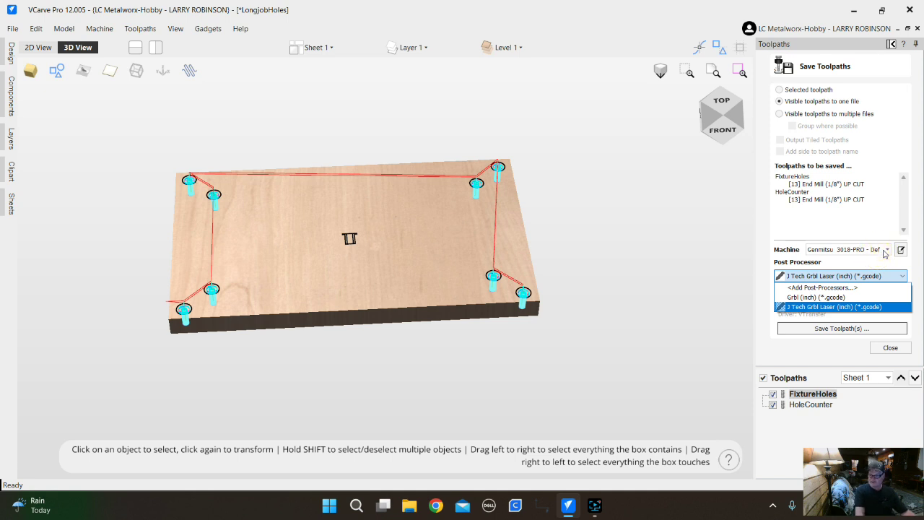
pyautogui.click(885, 249)
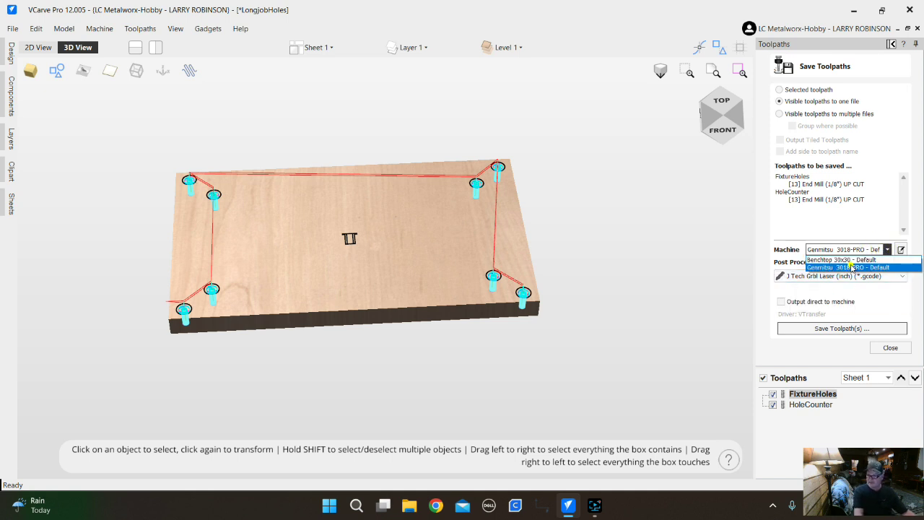
pyautogui.click(852, 267)
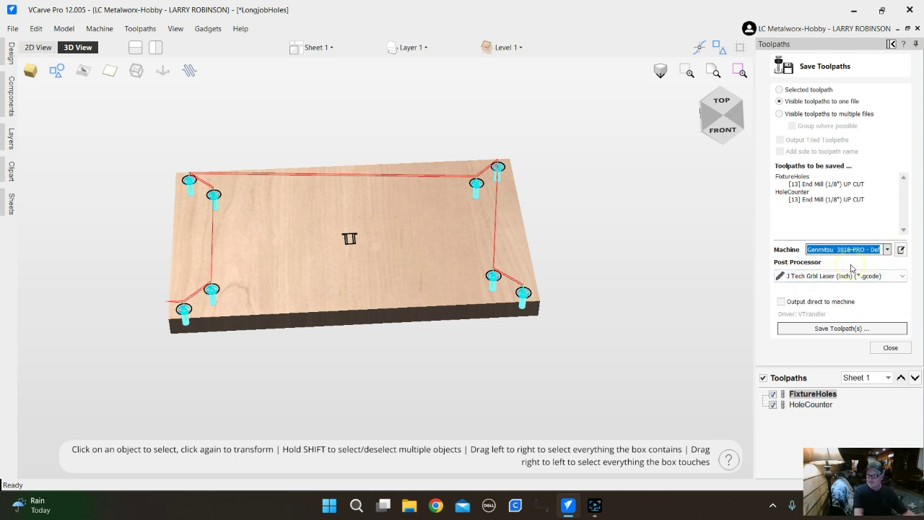
pyautogui.click(887, 249)
pyautogui.click(845, 260)
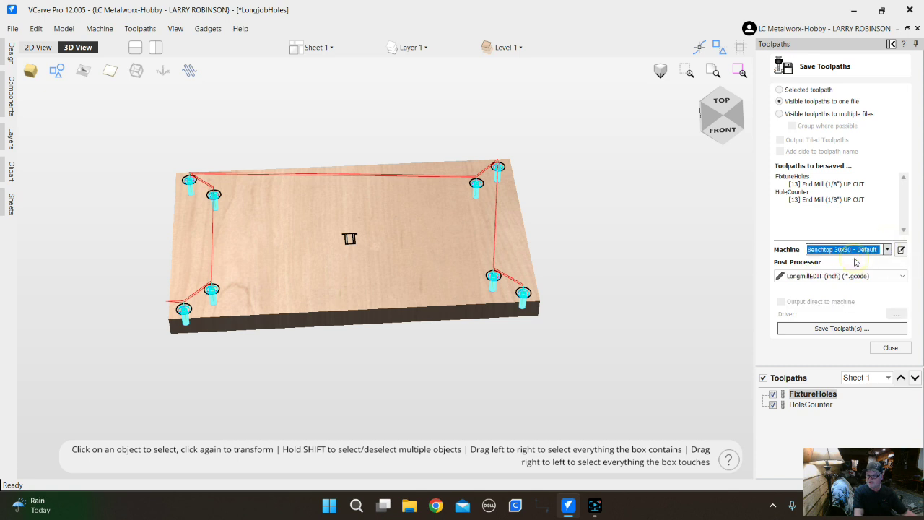
pyautogui.click(901, 276)
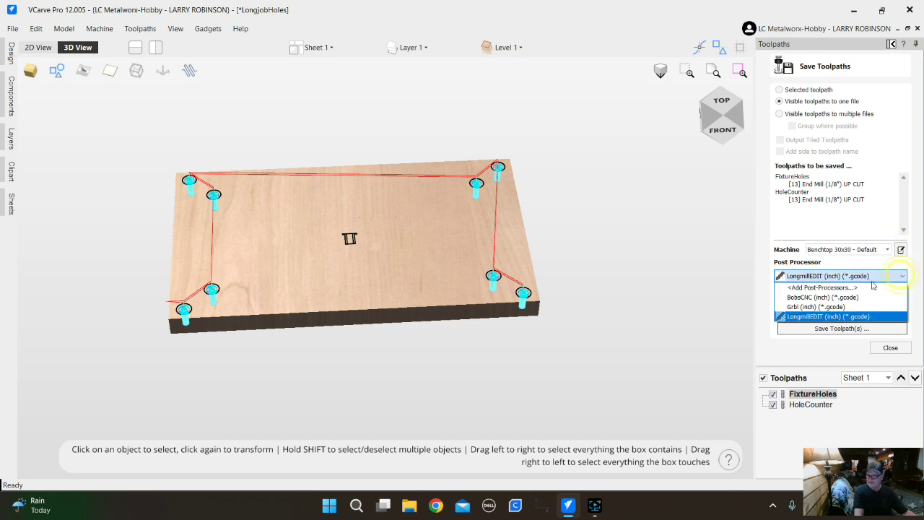
pyautogui.click(800, 318)
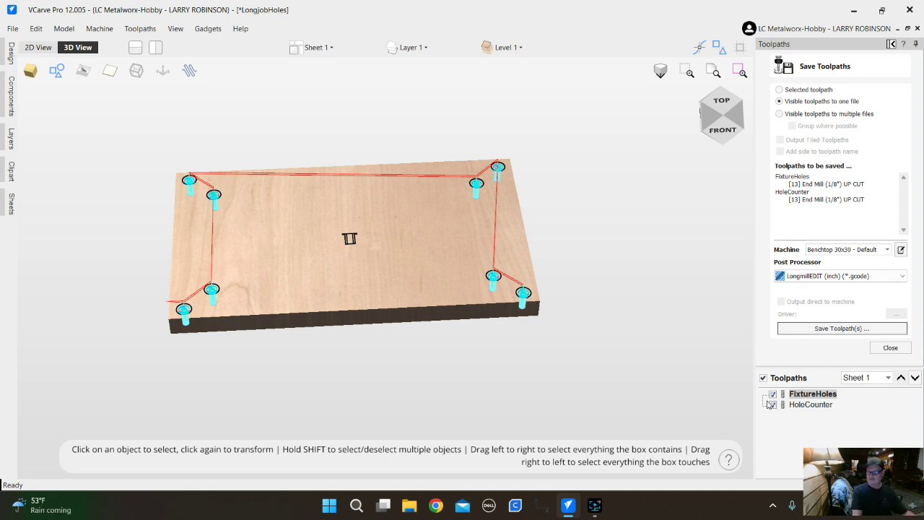
pyautogui.click(845, 327)
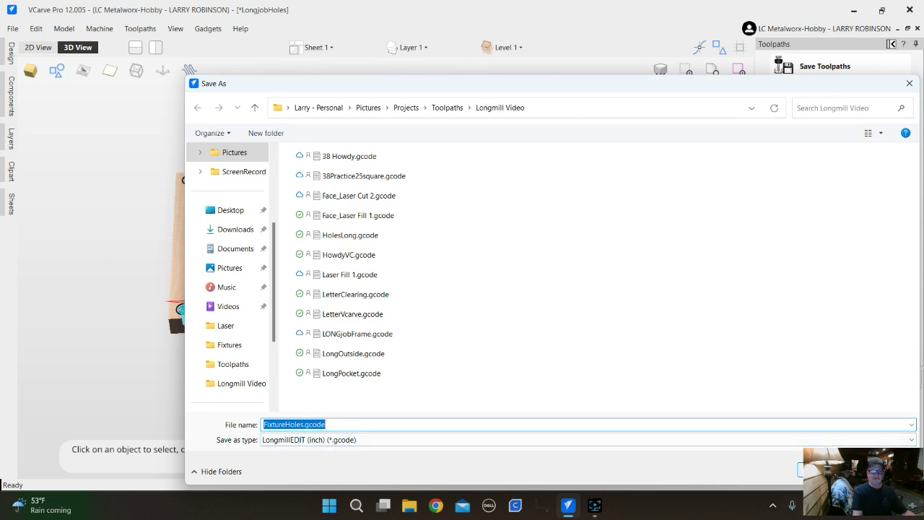
pyautogui.click(823, 470)
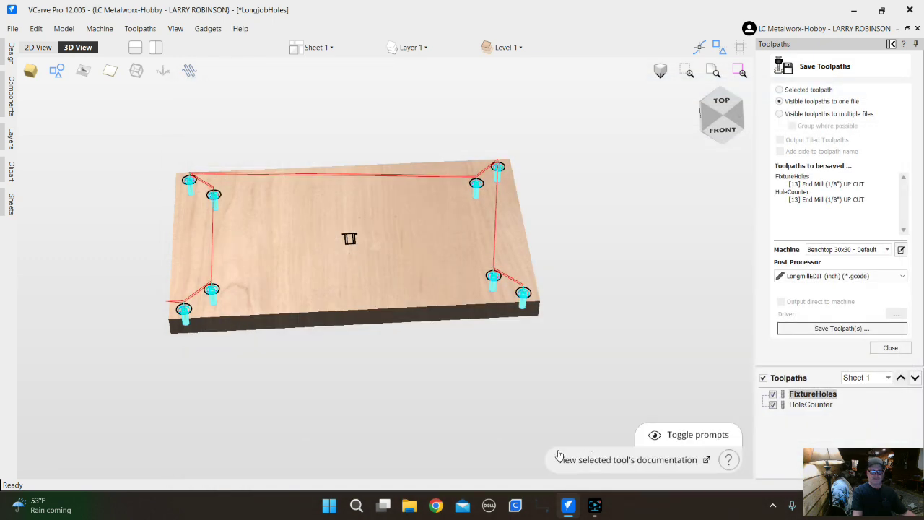
# Open FixtureHoles.gcode as text from File Explorer's Recent list
pyautogui.click(409, 505)
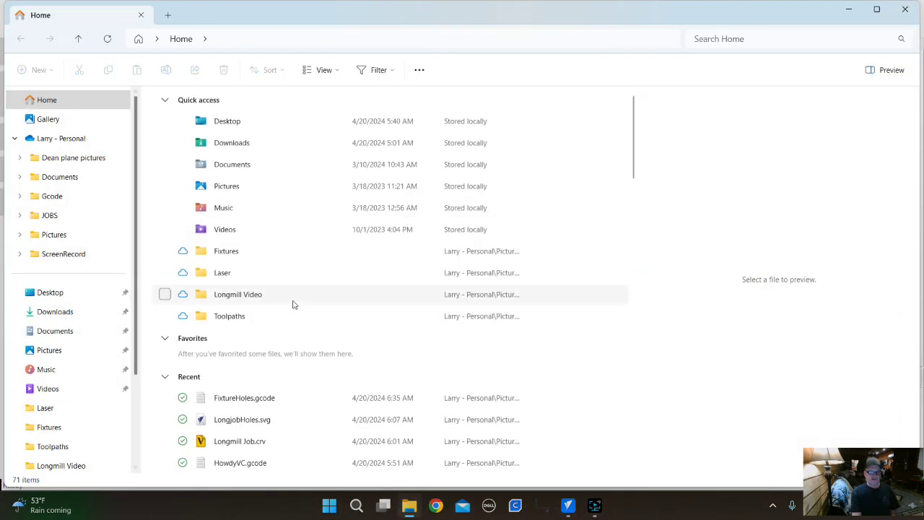
pyautogui.scroll(-1, 267, 364)
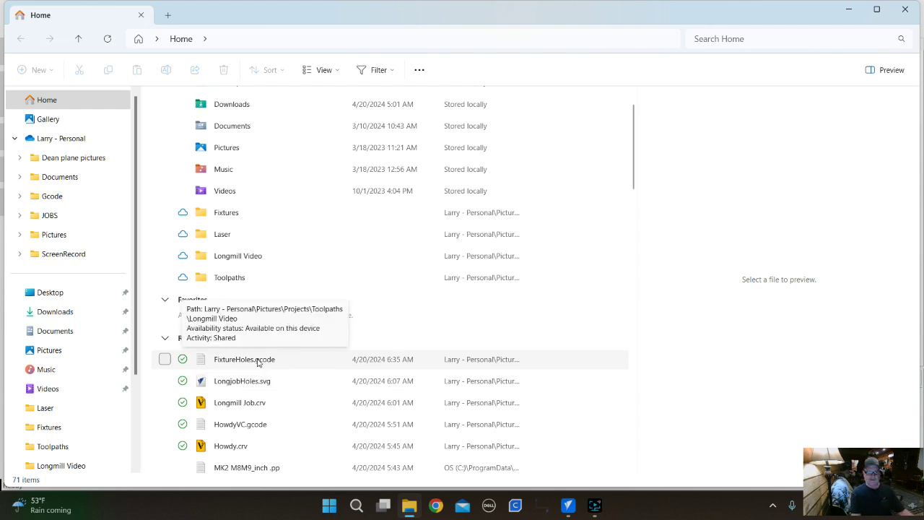
pyautogui.doubleClick(257, 361)
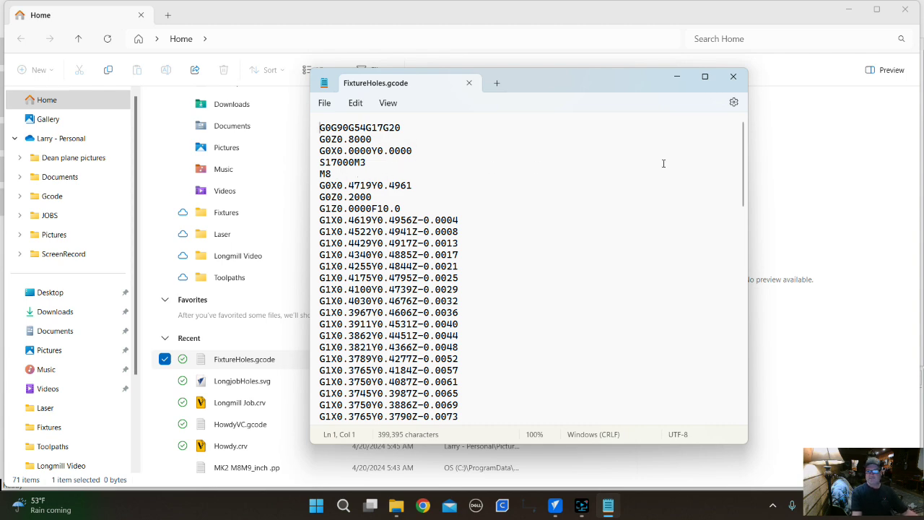
pyautogui.moveTo(741, 130)
pyautogui.mouseDown()
pyautogui.moveTo(741, 145)
pyautogui.moveTo(741, 130)
pyautogui.mouseUp()
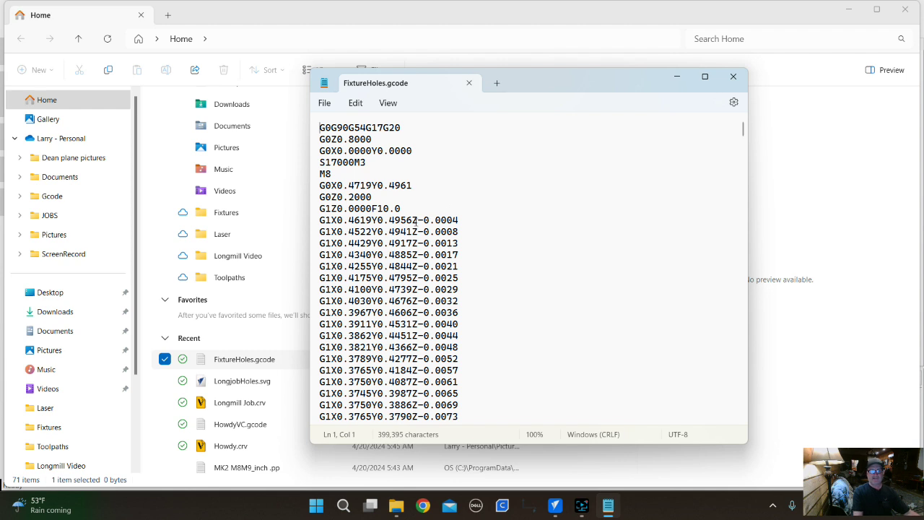
pyautogui.scroll(-2, 355, 165)
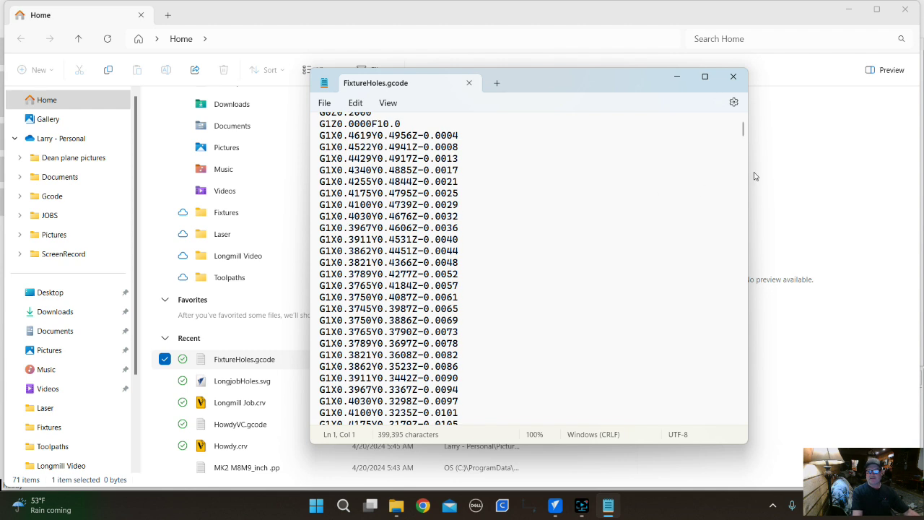
pyautogui.moveTo(743, 132); pyautogui.dragTo(753, 420)
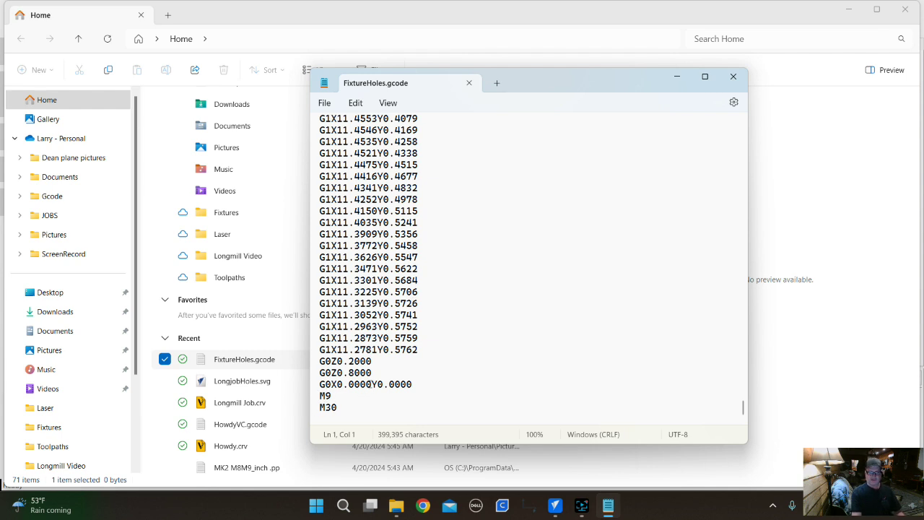
# Change the final return move to G0X0.0000Y10.0000 and save FixtureHoles.gcode
pyautogui.click(381, 381)
pyautogui.write('1')
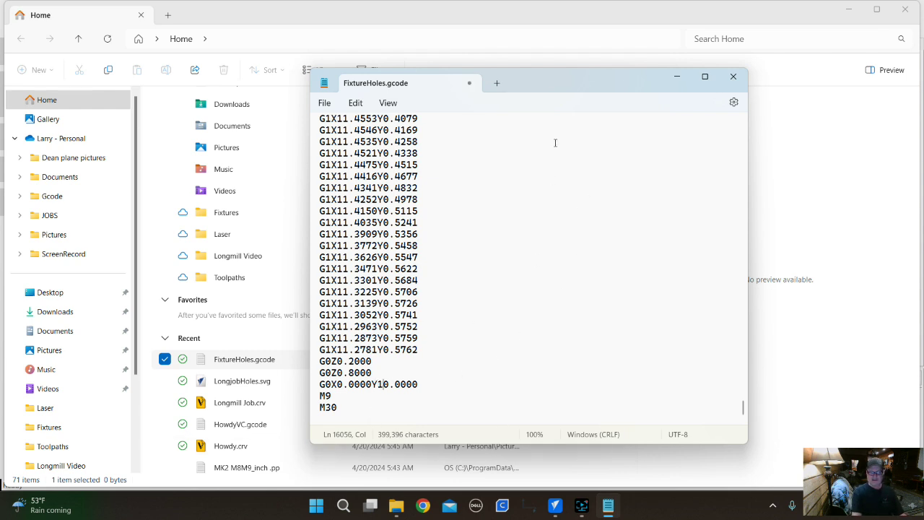
pyautogui.click(326, 103)
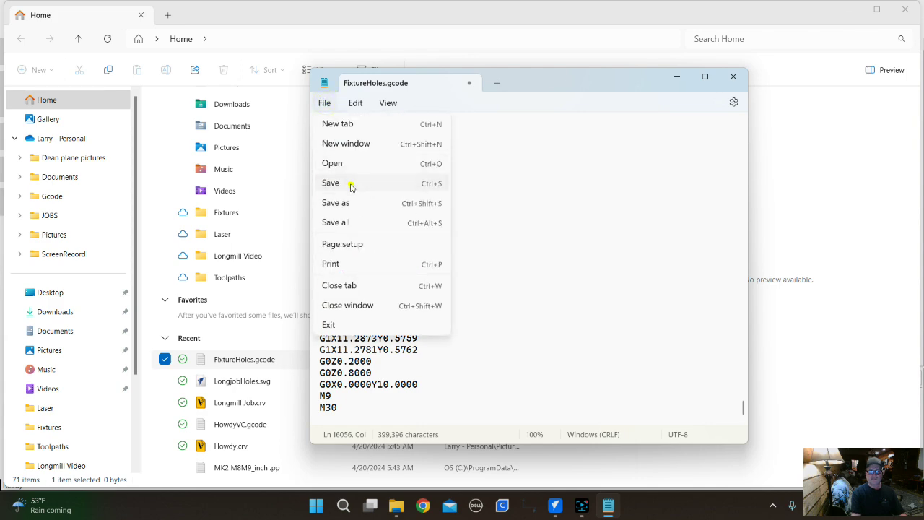
pyautogui.click(351, 185)
# Close Notepad and return to File Explorer
pyautogui.click(732, 77)
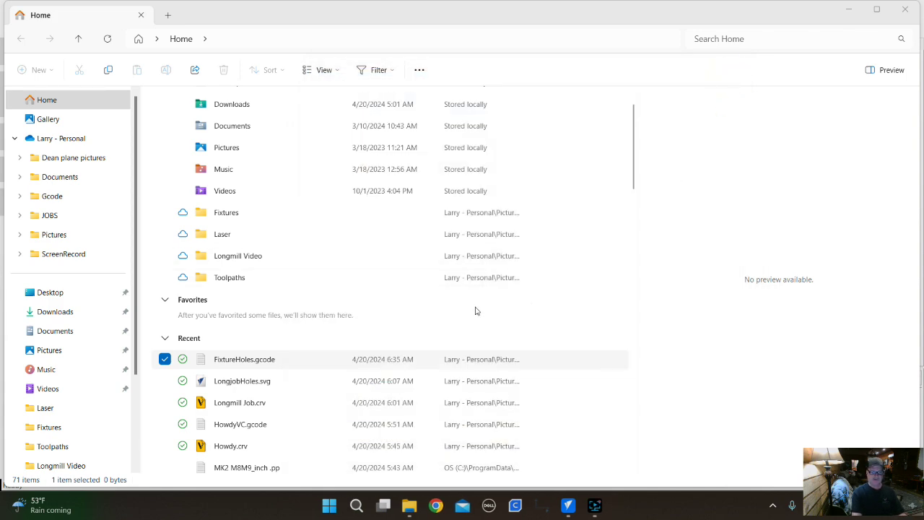
pyautogui.scroll(-3, 506, 318)
pyautogui.scroll(4, 470, 310)
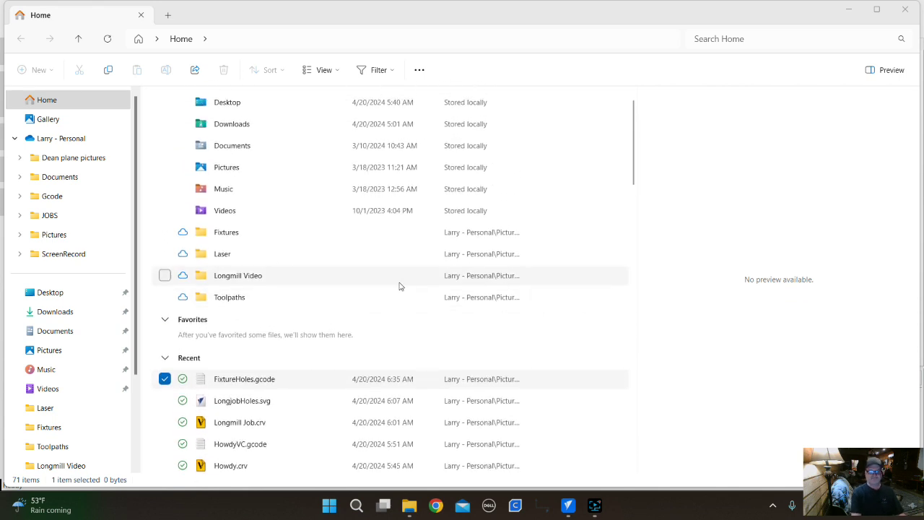
# Back in VCarve Pro, save the job as LongjobHoles.crv in the Longmill Video folder
pyautogui.hotkey('alt', 'Tab')
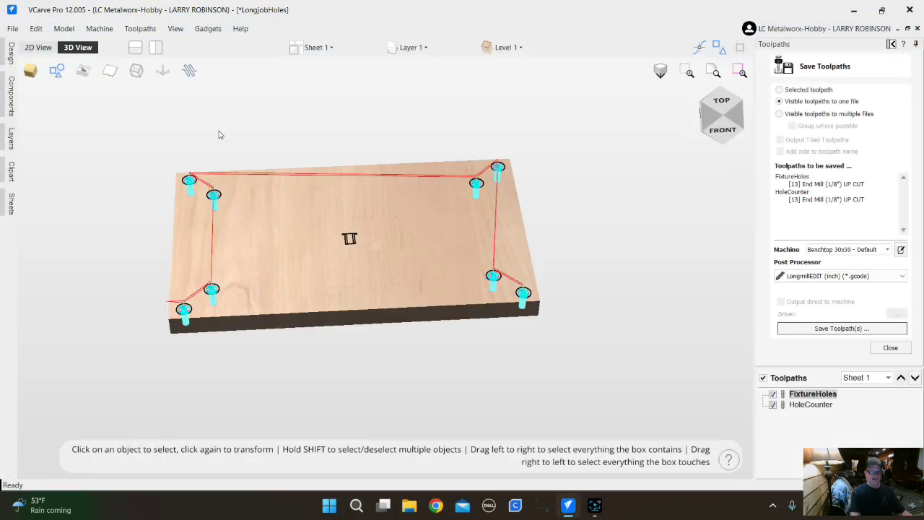
pyautogui.scroll(-2, 505, 242)
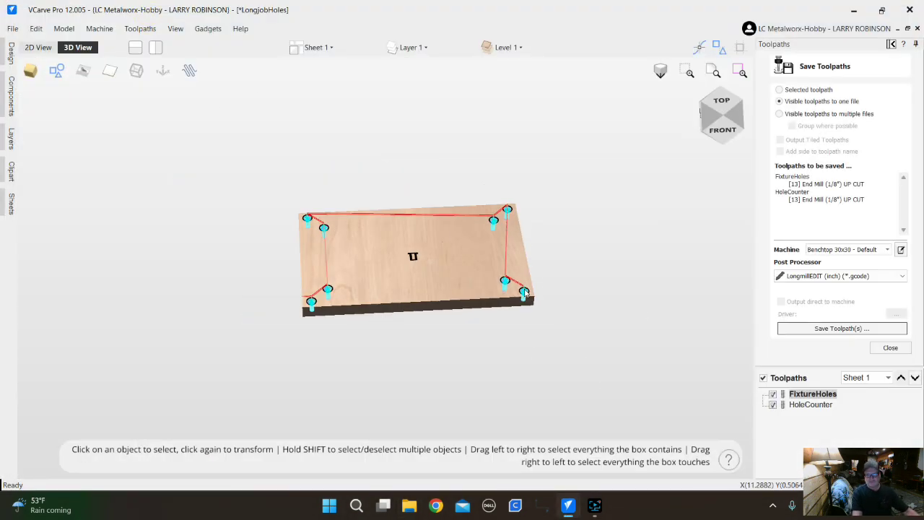
pyautogui.scroll(4, 472, 240)
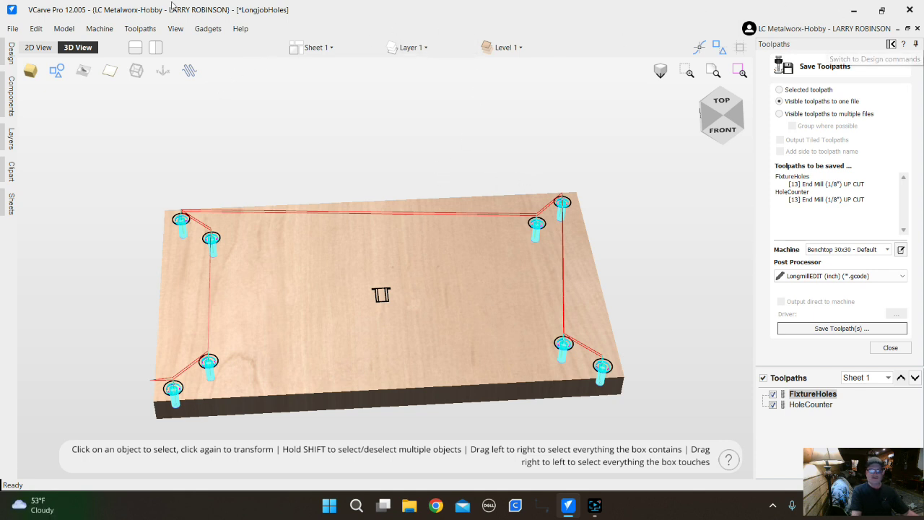
pyautogui.click(13, 29)
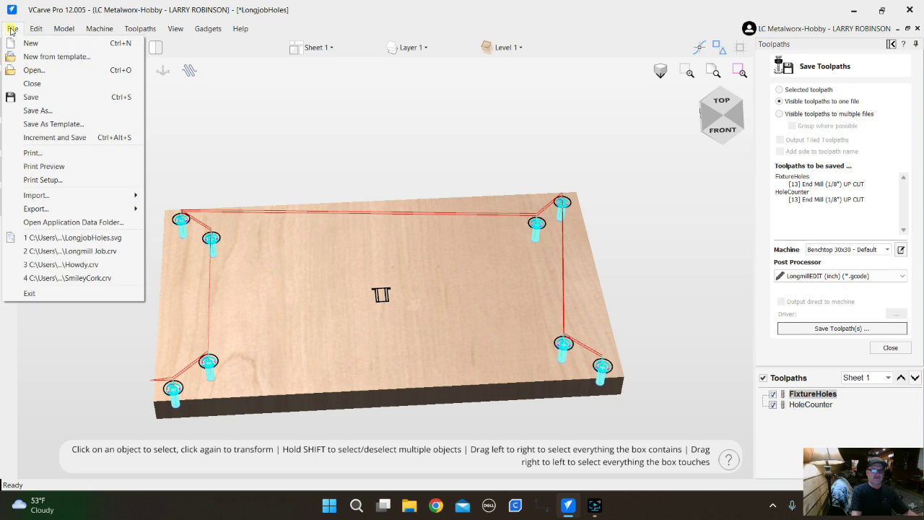
pyautogui.click(55, 97)
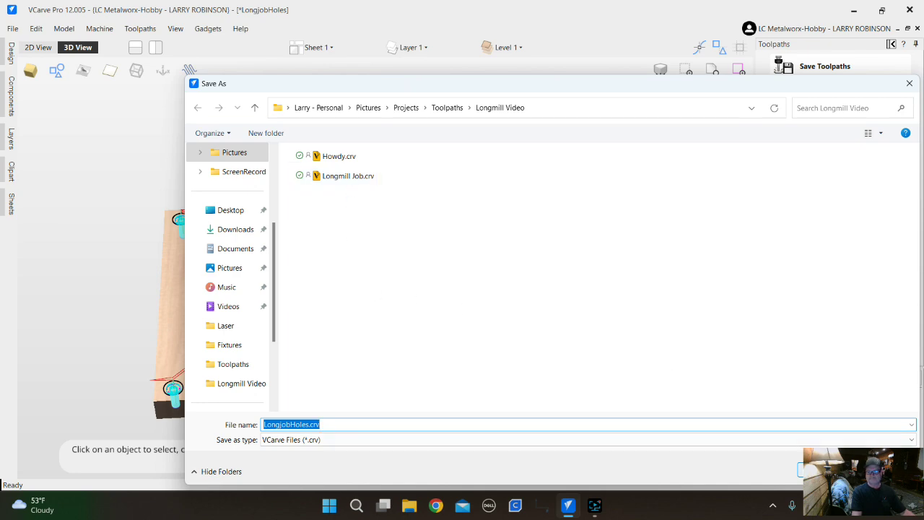
pyautogui.click(827, 470)
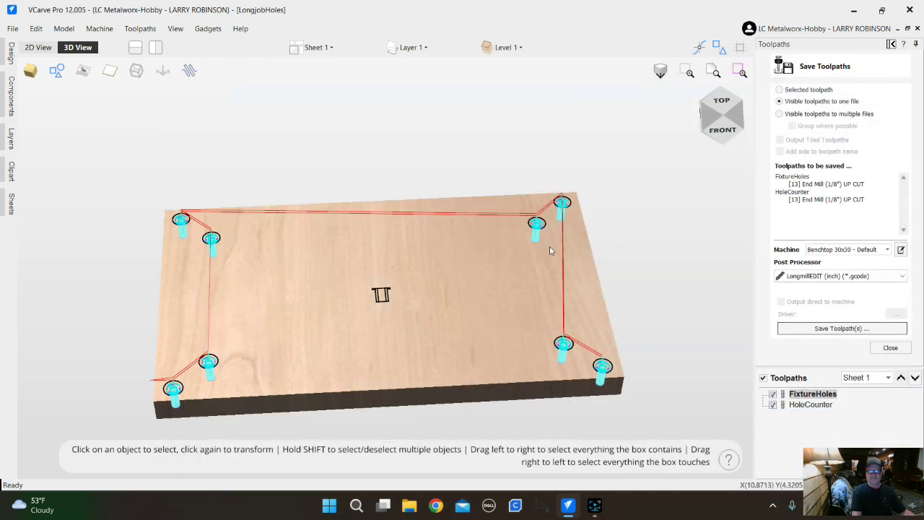
pyautogui.click(14, 30)
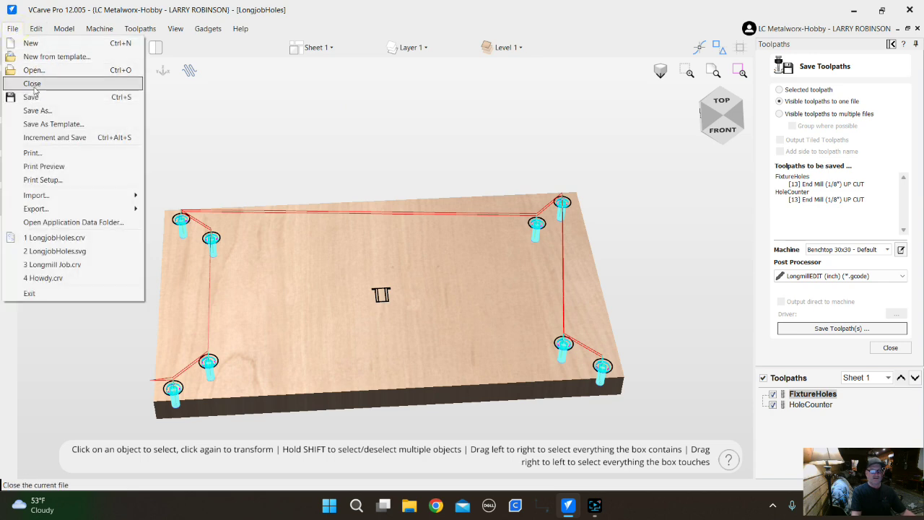
# Close the LongjobHoles job and reopen Longmill Job.crv from the recently opened files
pyautogui.click(35, 84)
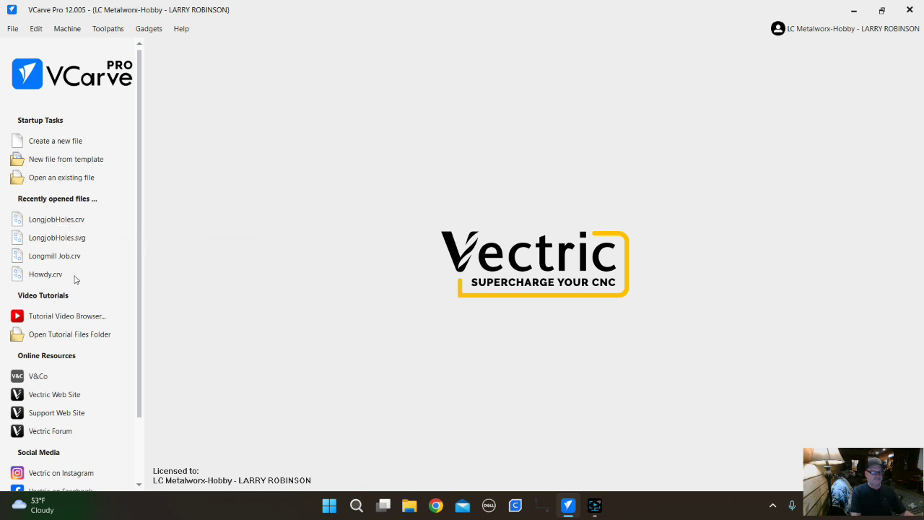
pyautogui.click(52, 257)
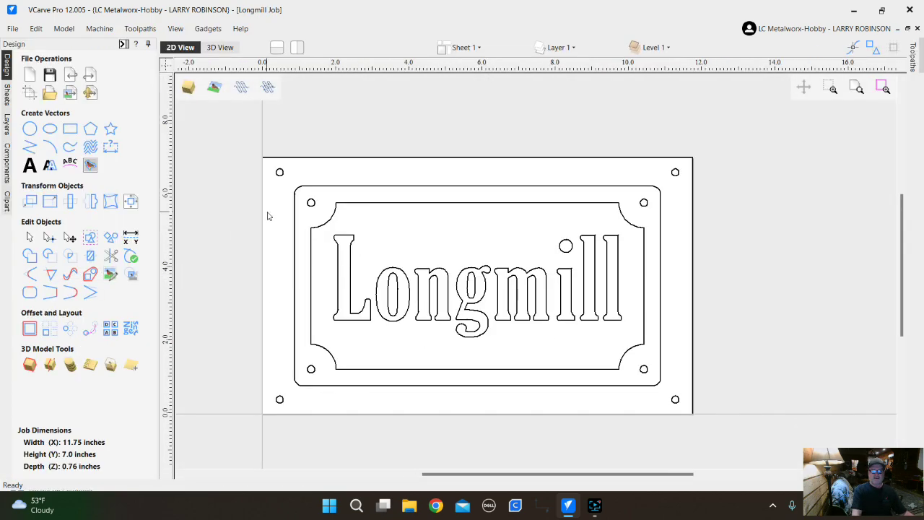
pyautogui.click(123, 44)
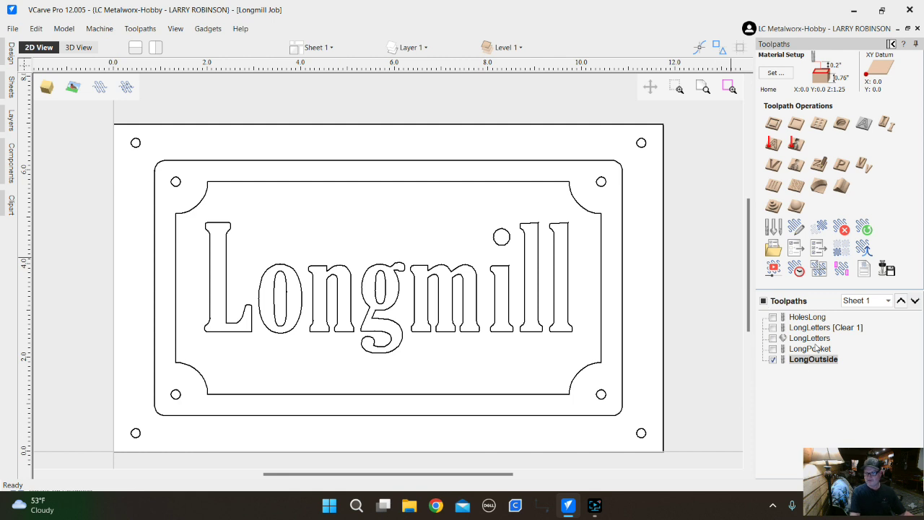
# Preview the LongLetters [Clear 1] toolpath on the lettering in the 3D view
pyautogui.click(831, 328)
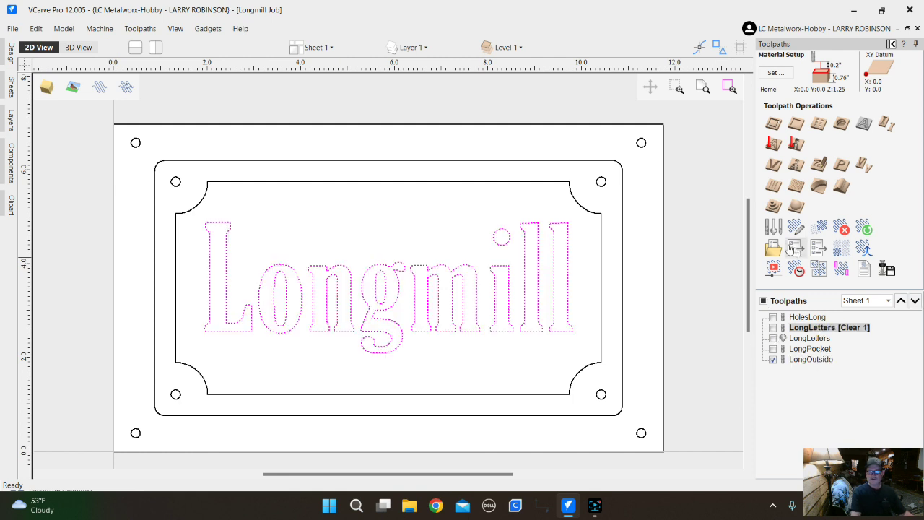
pyautogui.click(77, 48)
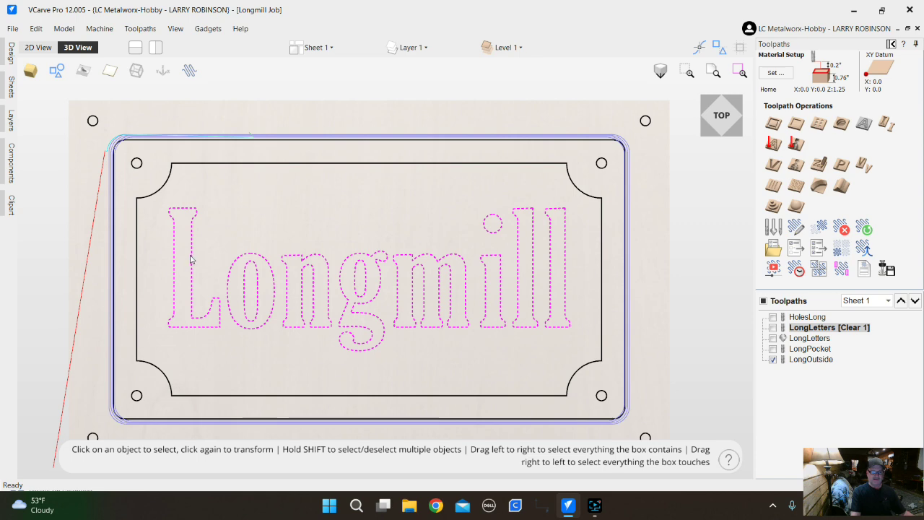
pyautogui.scroll(3, 176, 260)
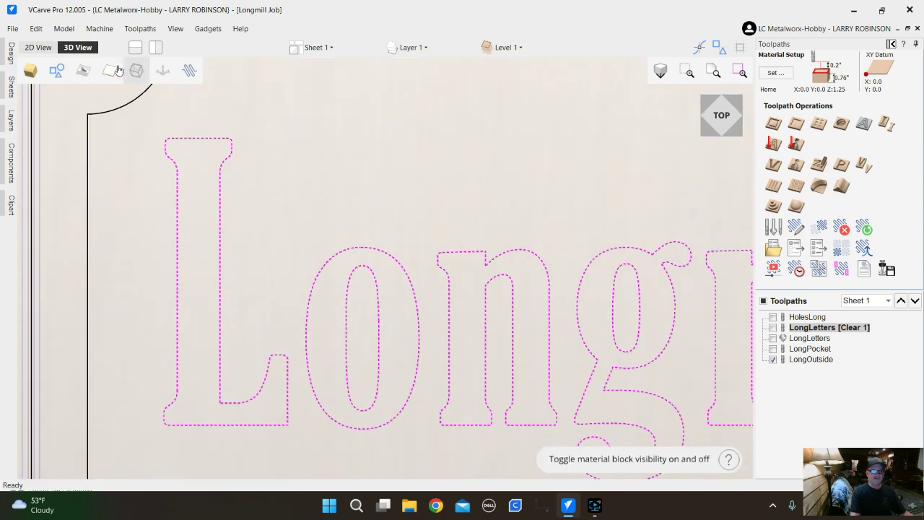
# Zoom and tilt the 3D view to inspect the sign in perspective
pyautogui.click(892, 44)
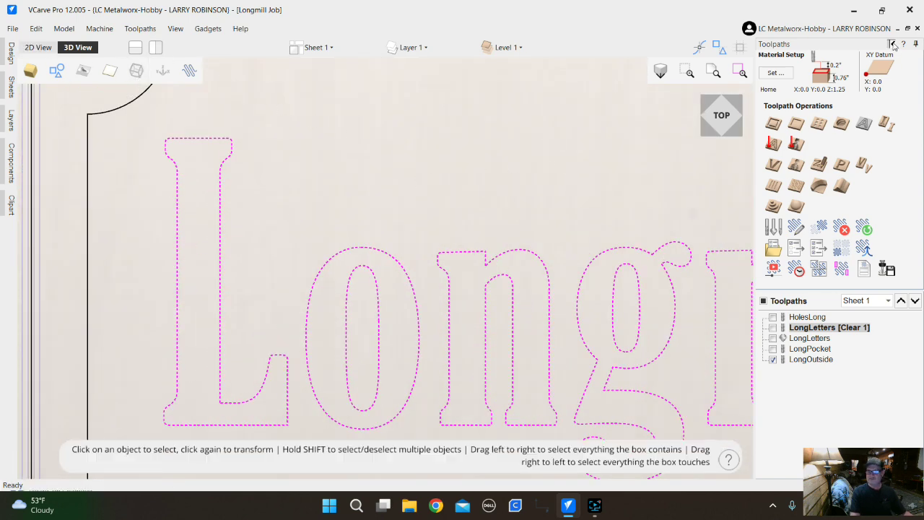
pyautogui.scroll(3, 586, 258)
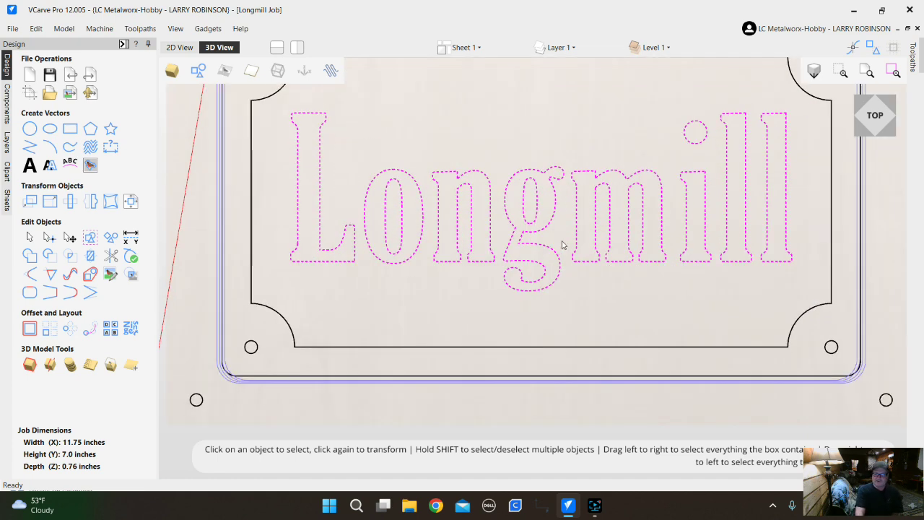
pyautogui.scroll(-4, 527, 227)
pyautogui.scroll(2, 656, 152)
pyautogui.scroll(2, 681, 239)
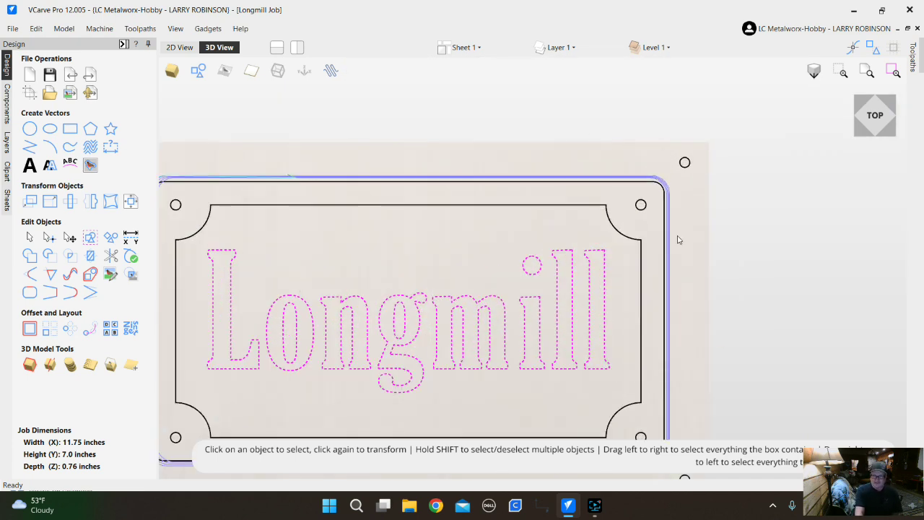
pyautogui.scroll(-2, 701, 233)
pyautogui.scroll(1, 532, 250)
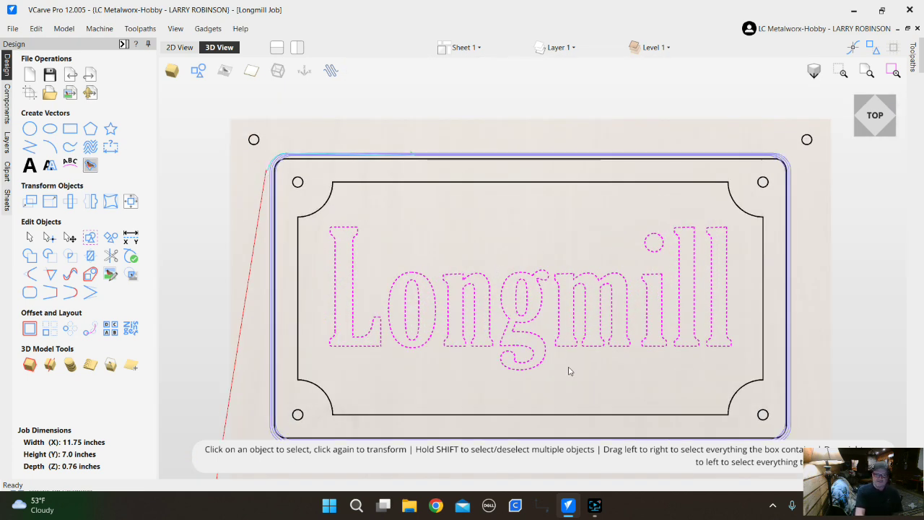
pyautogui.moveTo(512, 413); pyautogui.dragTo(542, 323)
pyautogui.scroll(-2, 549, 289)
pyautogui.scroll(2, 495, 350)
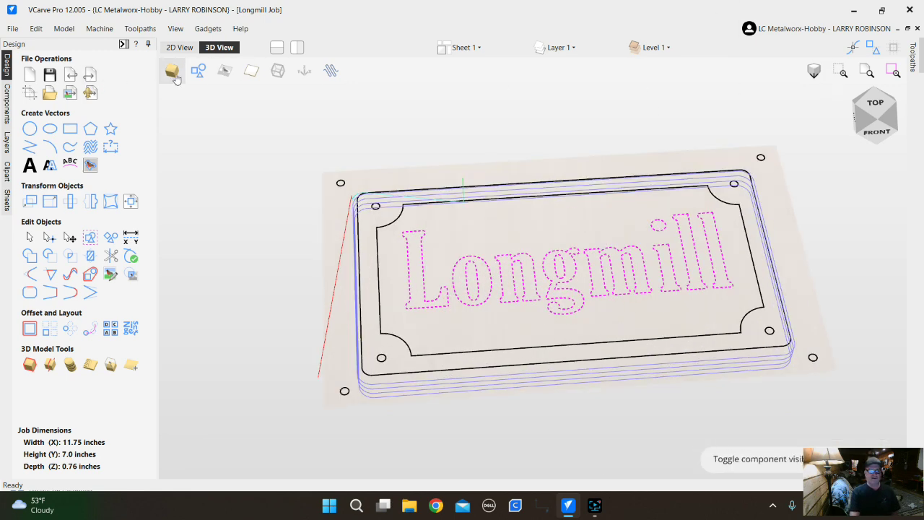
pyautogui.click(124, 44)
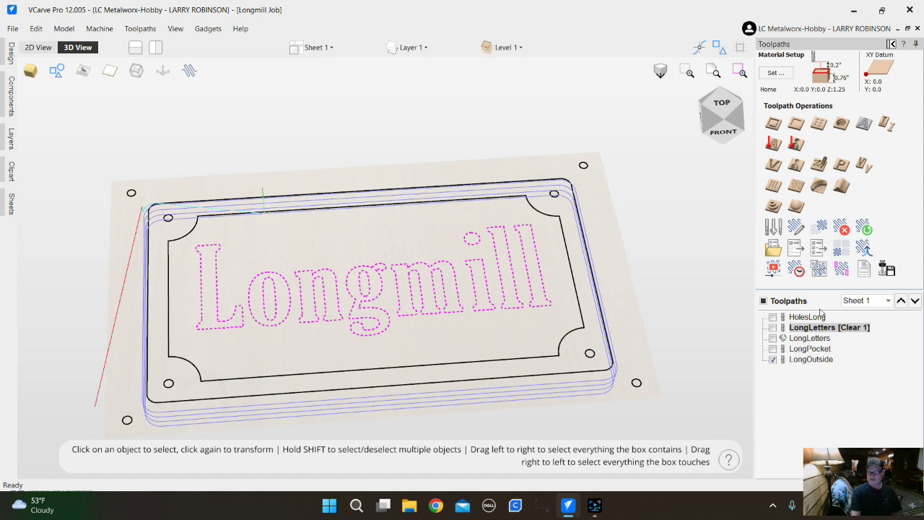
# Preview the HolesLong toolpath on the sign's mounting holes
pyautogui.moveTo(802, 319)
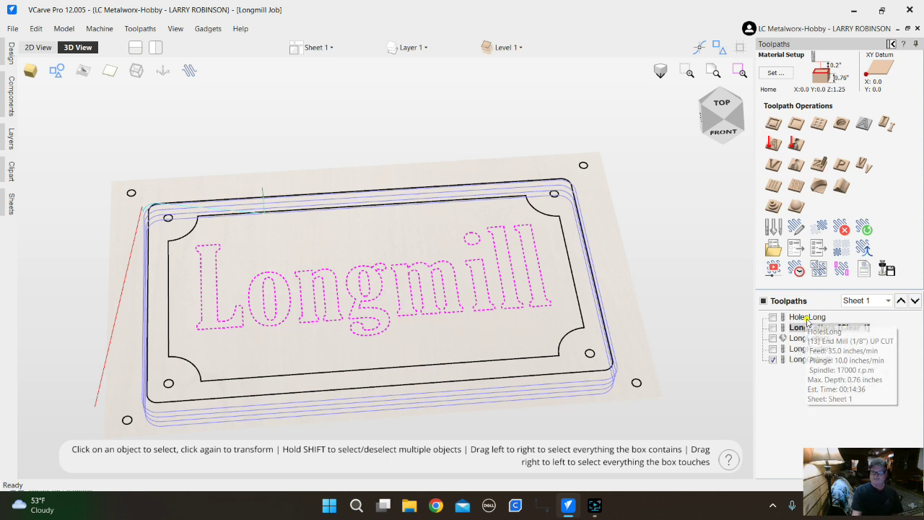
pyautogui.click(807, 321)
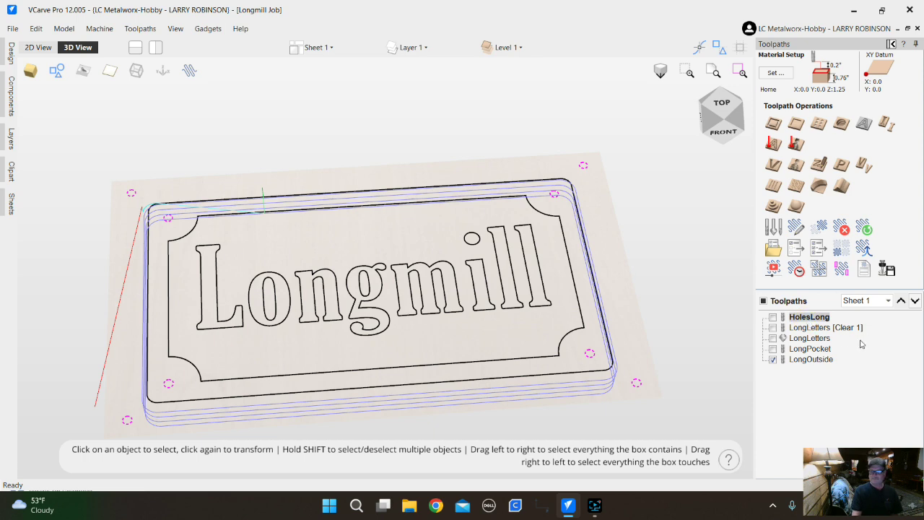
pyautogui.moveTo(805, 319)
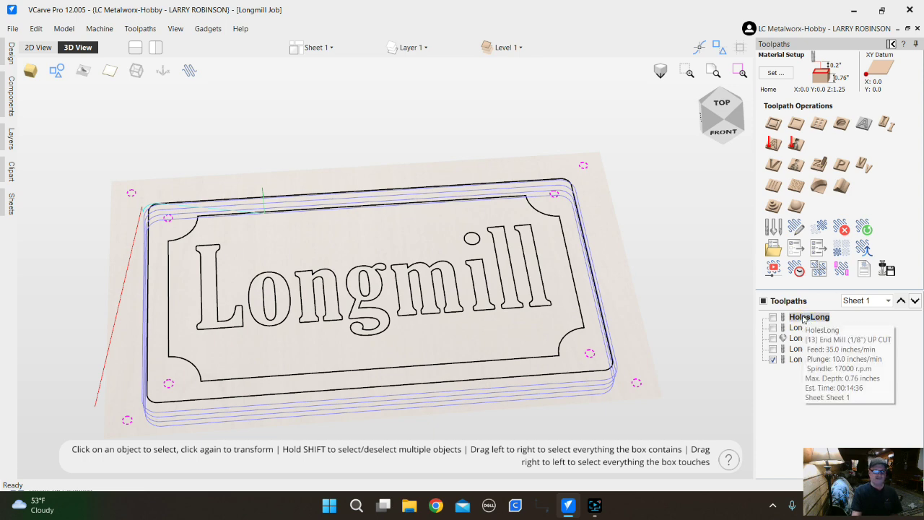
pyautogui.scroll(-2, 700, 342)
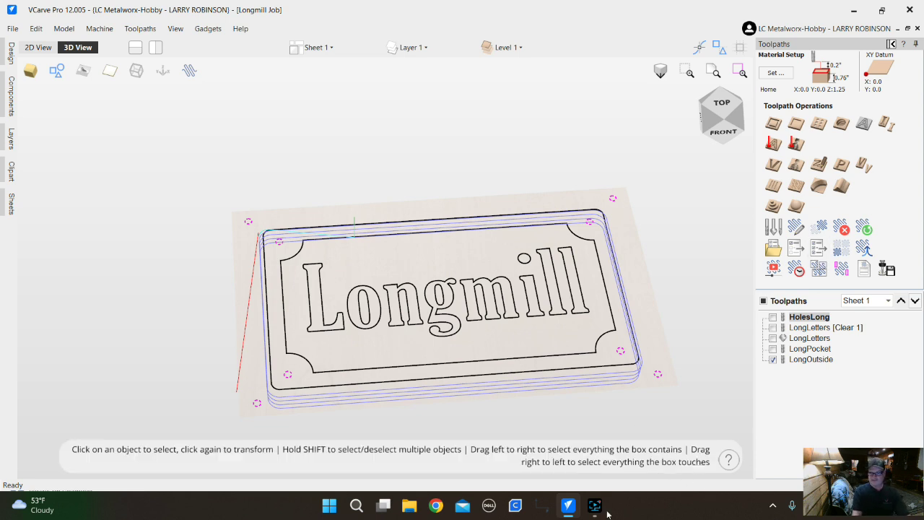
# View the sign from the top, zoom to inspect it, then bring up Screen Recorder
pyautogui.moveTo(596, 511)
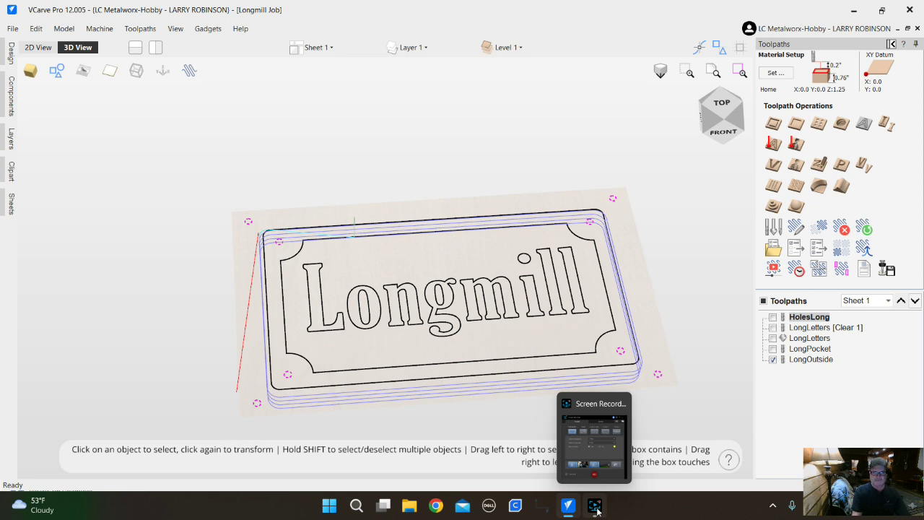
pyautogui.click(726, 108)
pyautogui.scroll(-2, 637, 266)
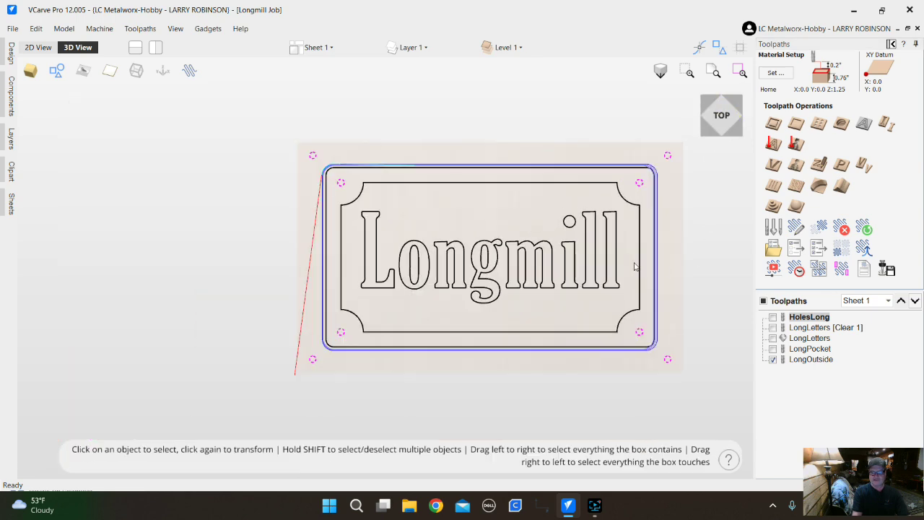
pyautogui.scroll(1, 622, 276)
pyautogui.scroll(1, 711, 189)
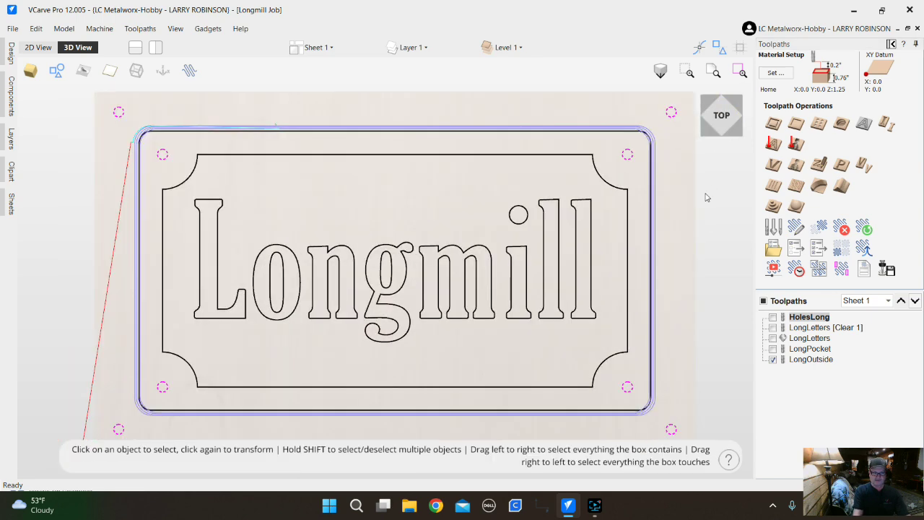
pyautogui.scroll(-1, 704, 199)
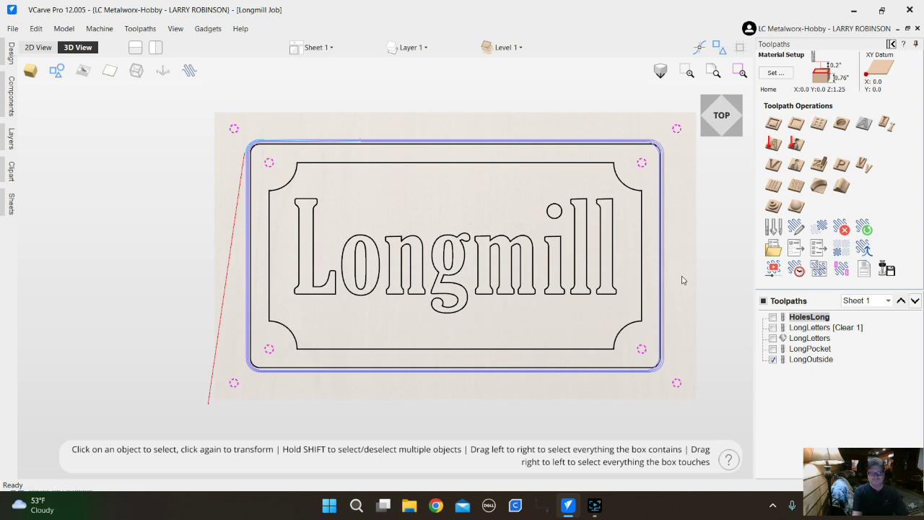
pyautogui.scroll(1, 679, 147)
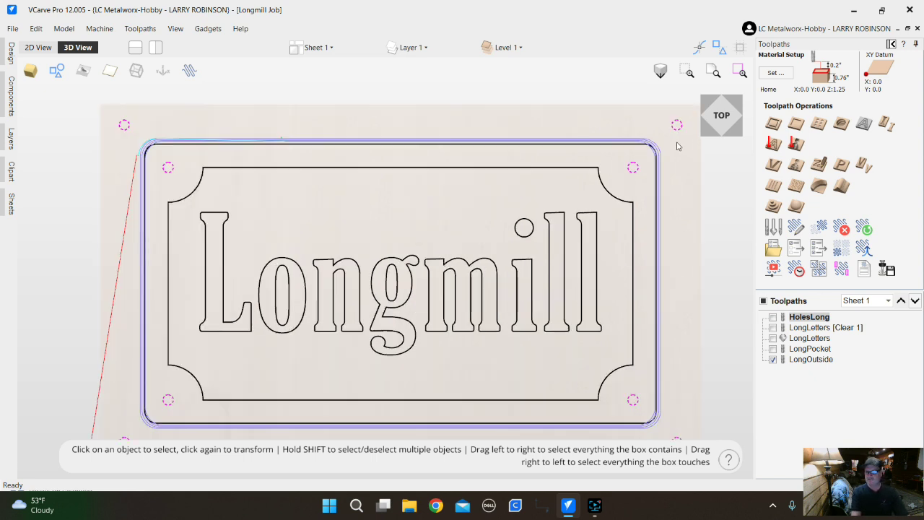
pyautogui.scroll(-1, 629, 205)
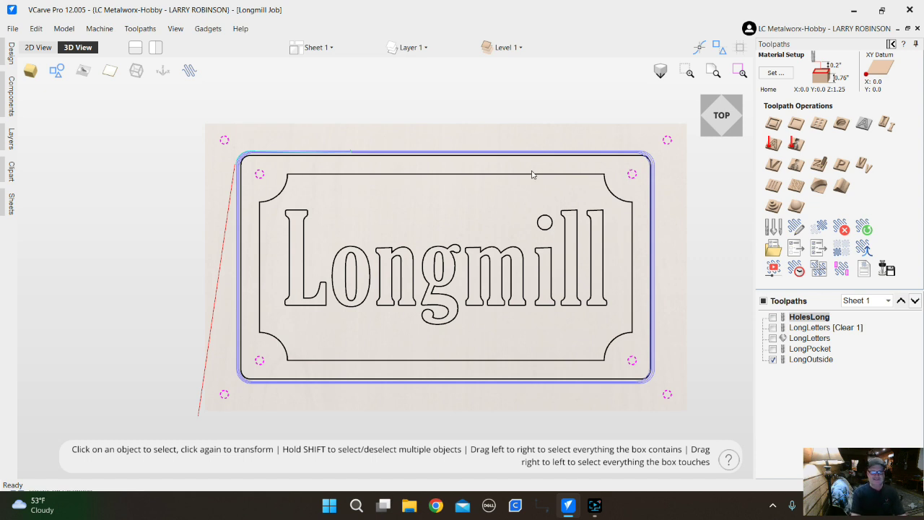
pyautogui.click(595, 506)
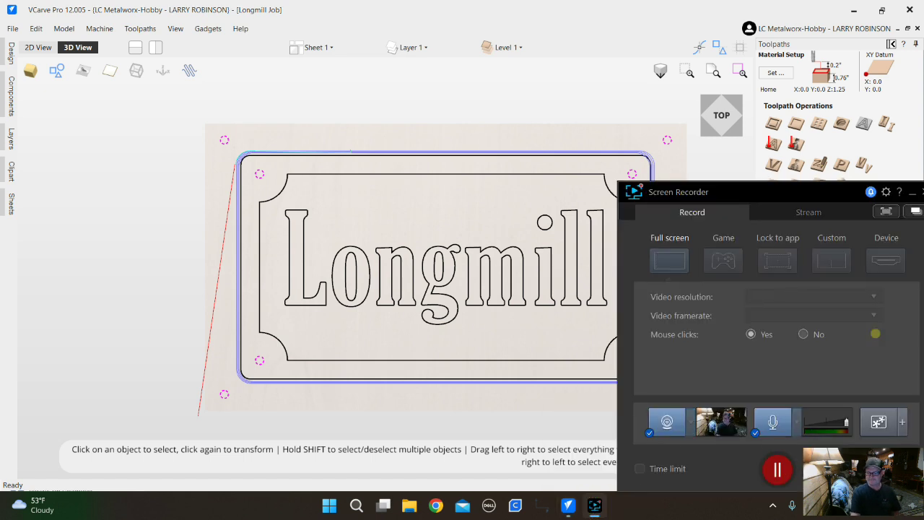